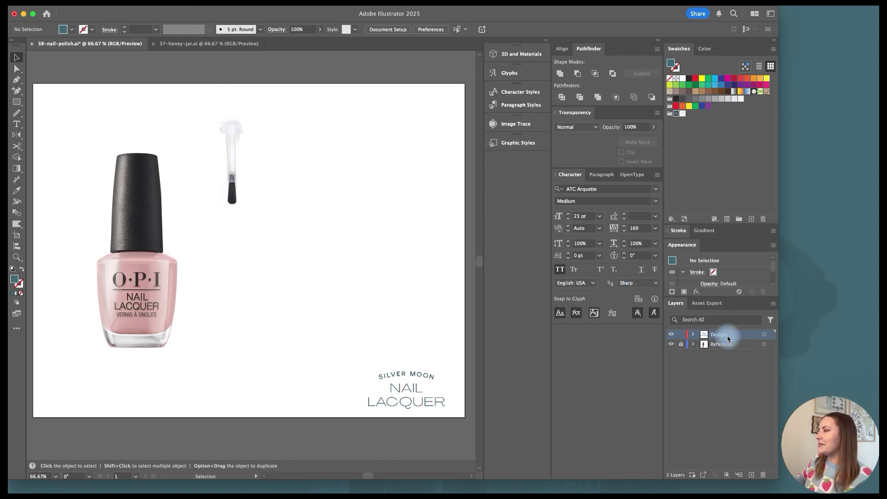
left_click(405, 353)
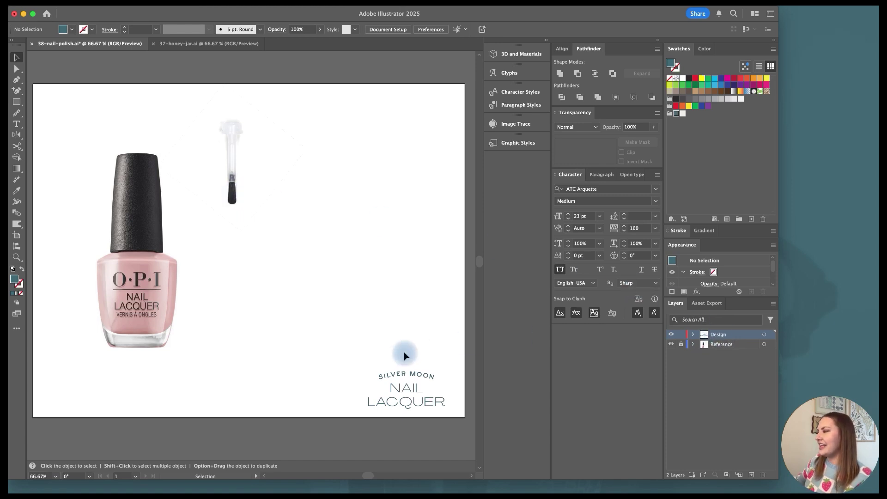
left_click(428, 398)
left_click(426, 415)
left_click(118, 268)
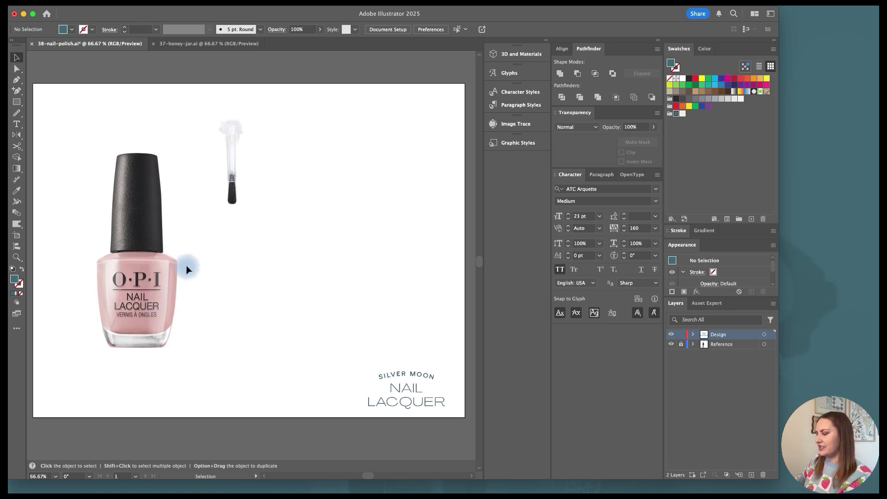
Step: Show the rulers and place a vertical guide at the bottle's centre, using a temporary rectangle spanning its width, and delete the rectangle
key("super+r")
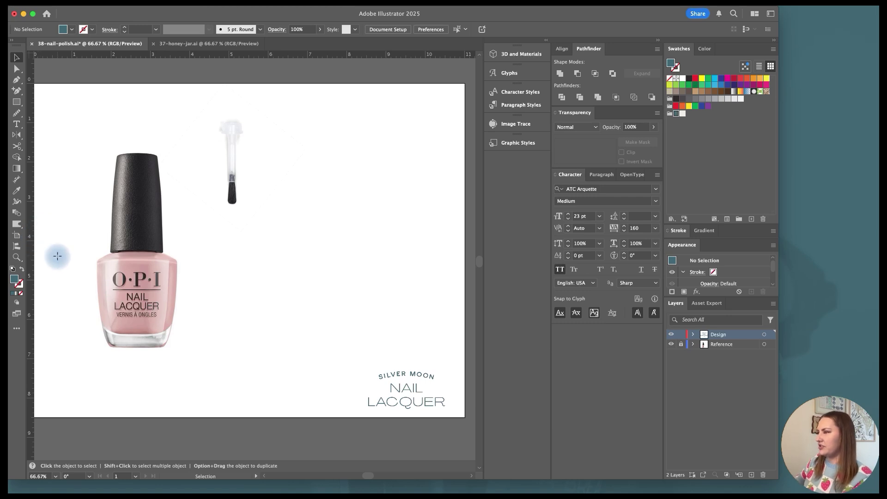
left_click(17, 102)
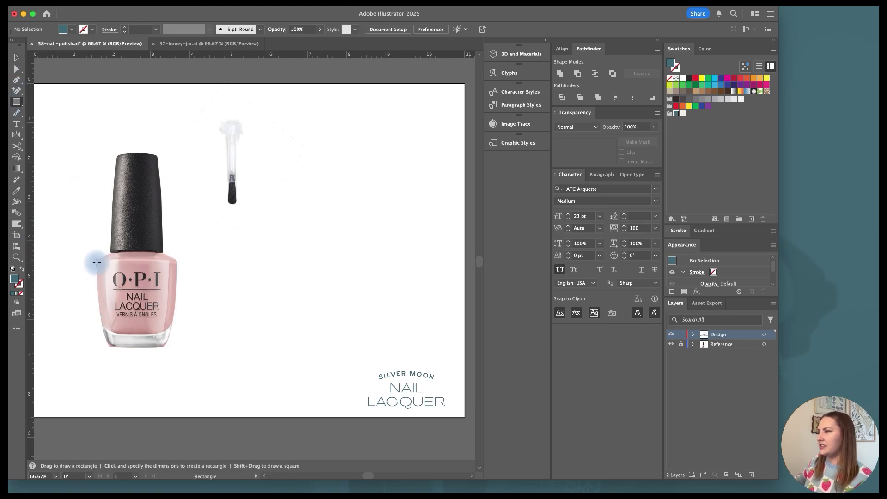
left_click_drag(97, 261, 136, 275)
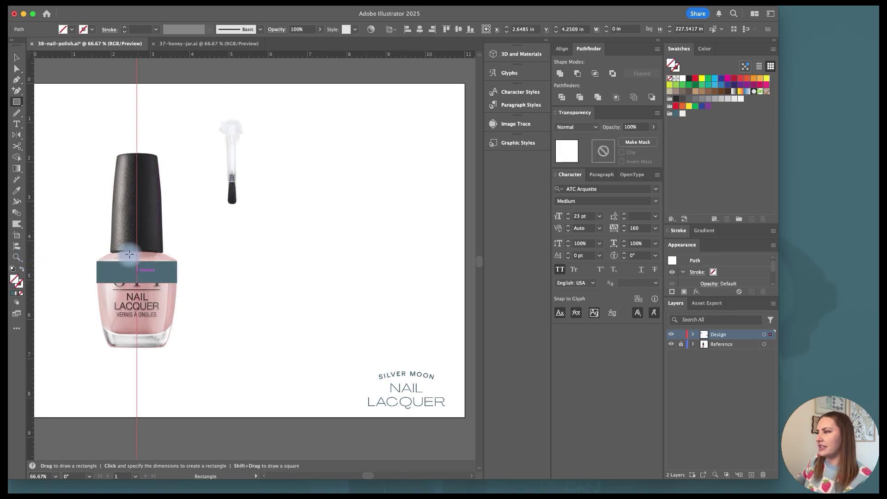
left_click(17, 60)
left_click(152, 271)
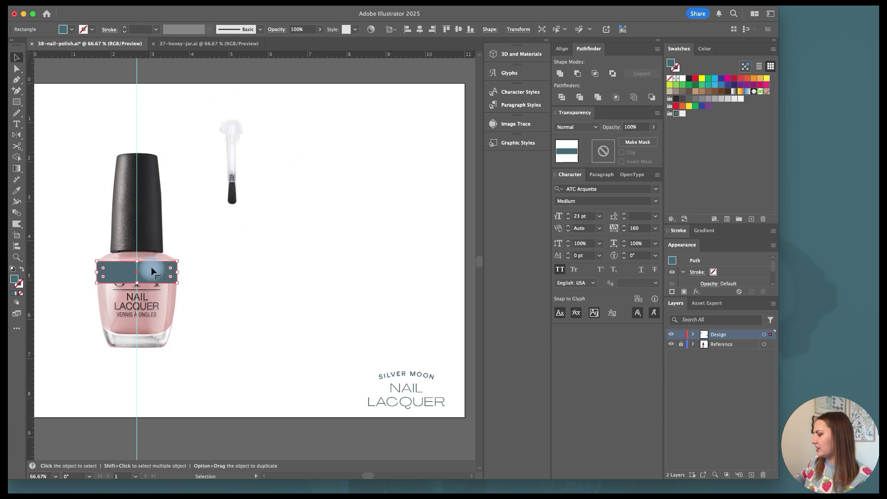
key("BackSpace")
Step: Start a Pen tool path on the centre guide at the bottle's base and trace it around the lower right corner
key("super+equal")
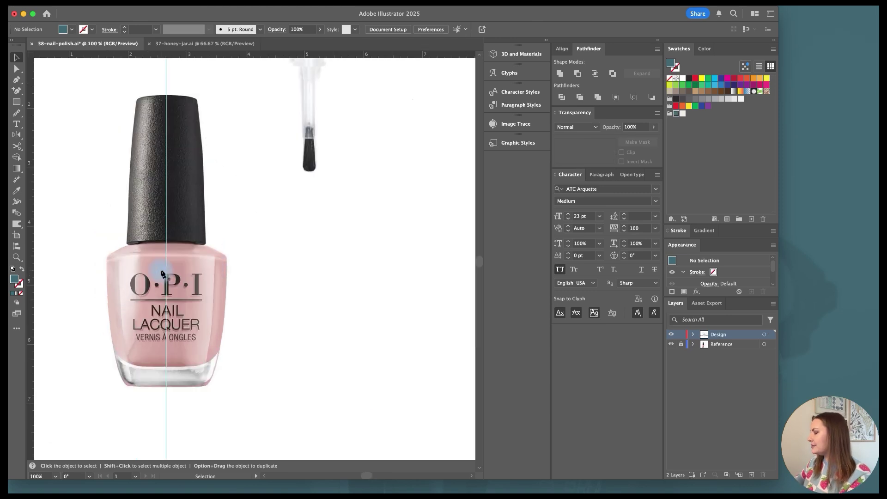
key("p")
scroll(167, 390, "up", 1, "alt")
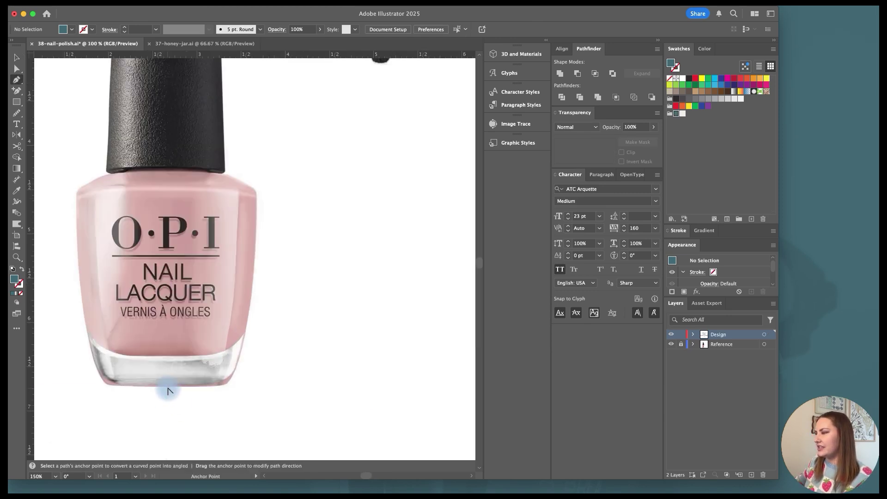
left_click(166, 387)
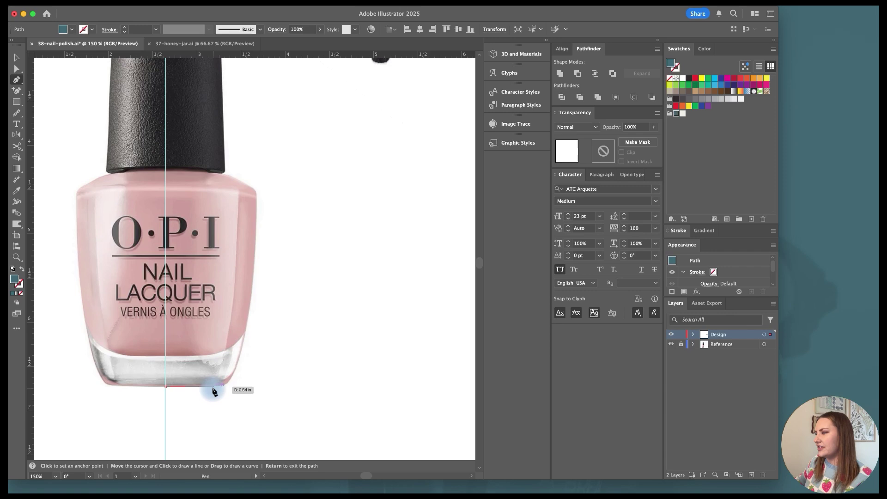
left_click(212, 386)
scroll(226, 387, "up", 1, "alt")
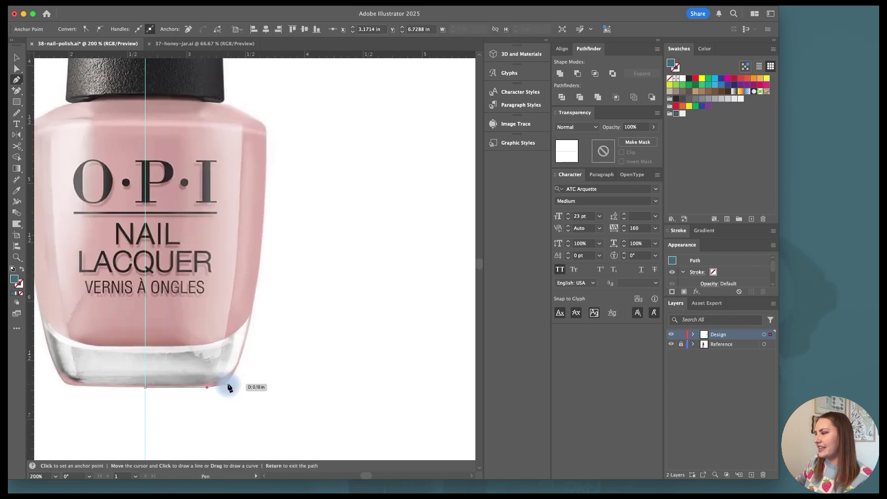
left_click(230, 382)
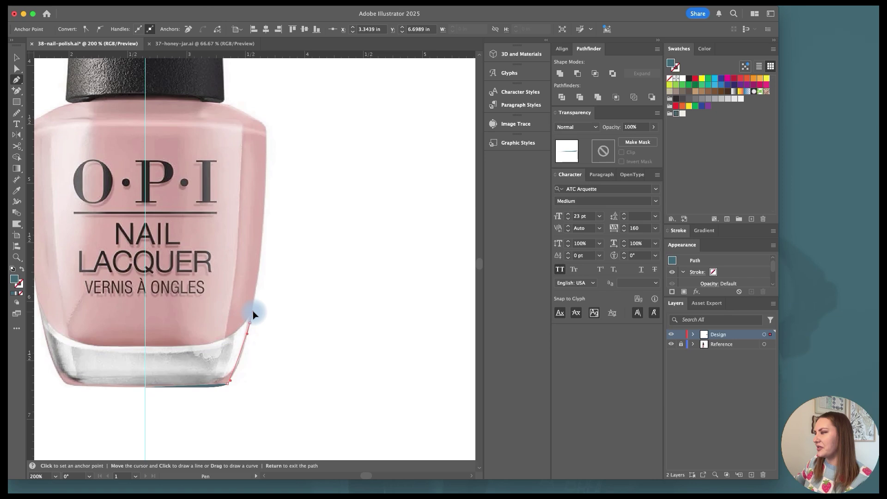
Step: Continue the path up the bottle's right side and over the shoulder to the base of the cap
left_click_drag(253, 311, 253, 303)
scroll(261, 314, "up", 3)
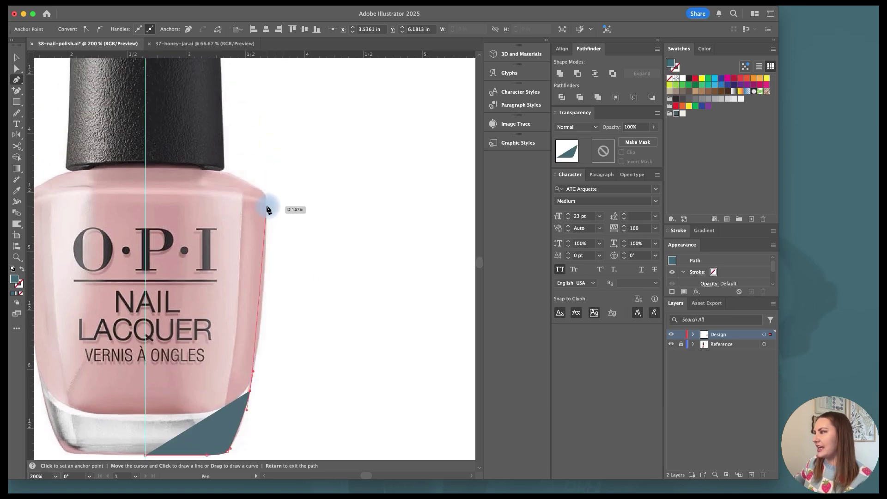
left_click_drag(267, 205, 265, 158)
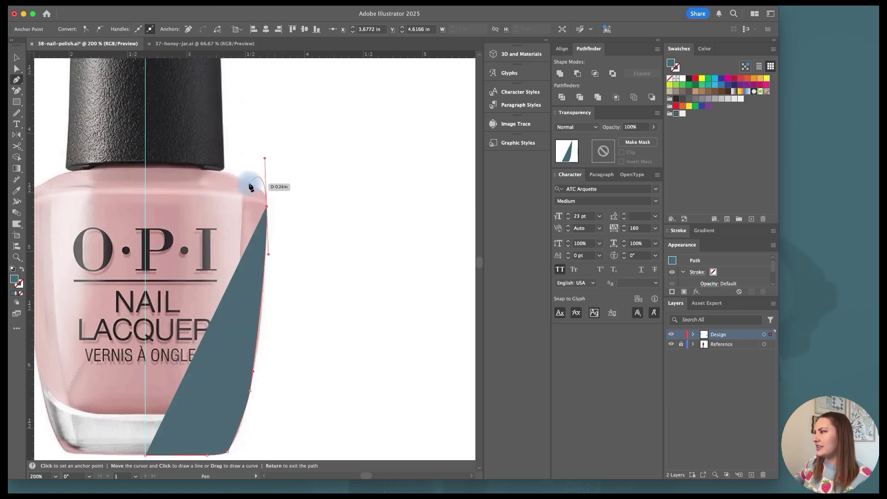
left_click(219, 172)
Step: Swap the path's fill and stroke, and adjust the shoulder and lower side anchors and handles to match the bottle's edge
key("a")
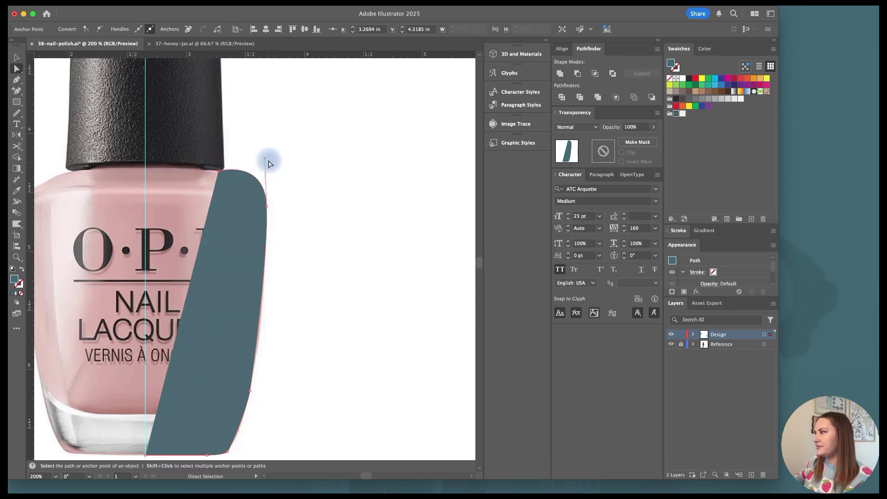
left_click_drag(265, 159, 266, 179)
left_click(22, 268)
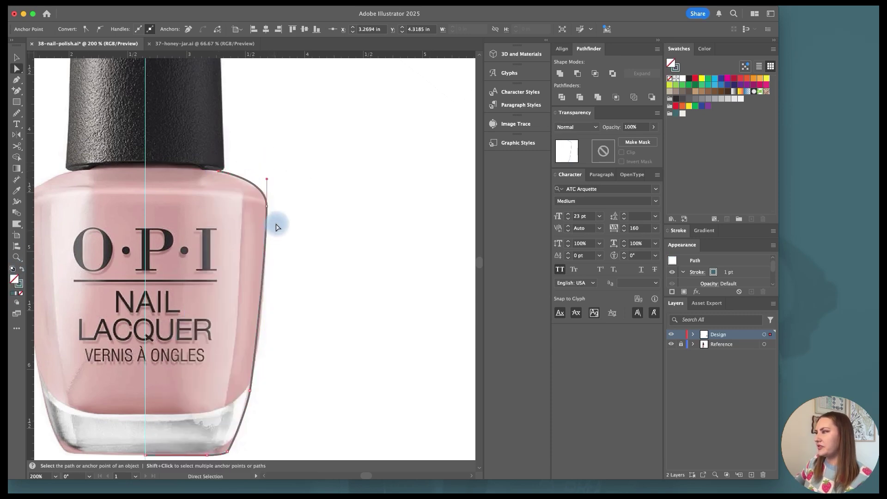
left_click_drag(266, 206, 267, 186)
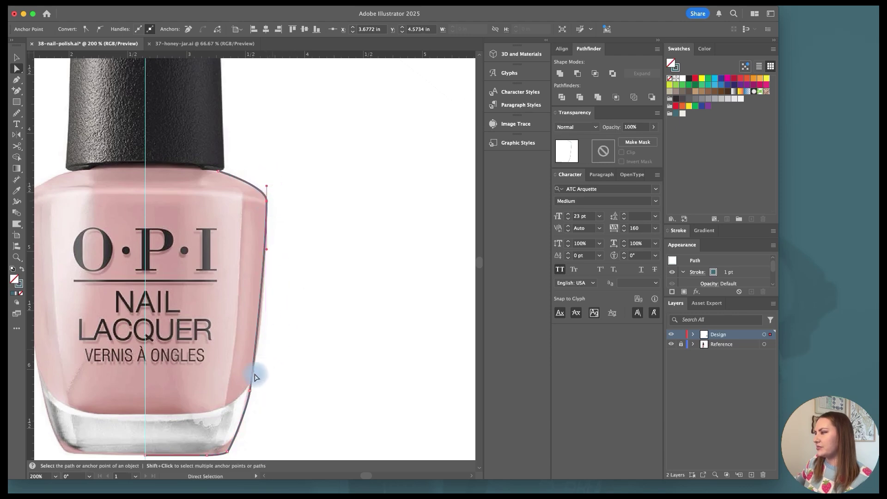
left_click_drag(253, 396, 253, 374)
Step: Resume the outline at its shoulder endpoint and extend it inward beneath the cap into the bottle's neck
scroll(254, 372, "up", 2)
key("p")
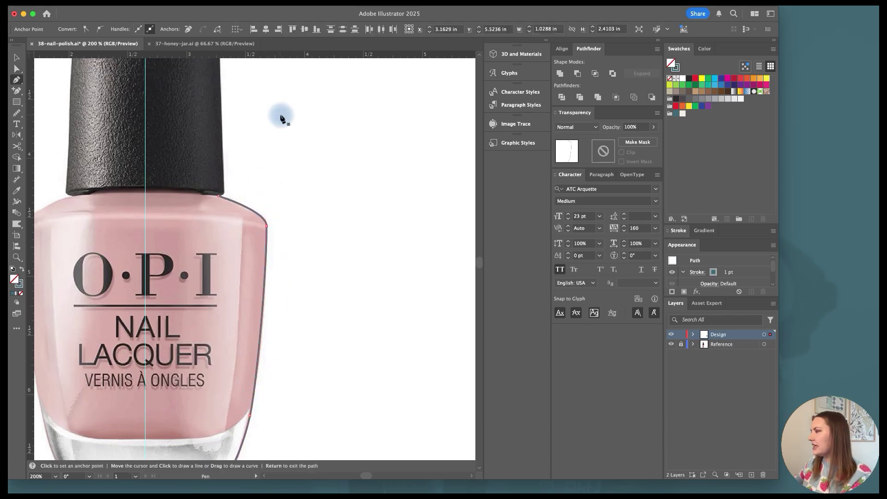
left_click(218, 196)
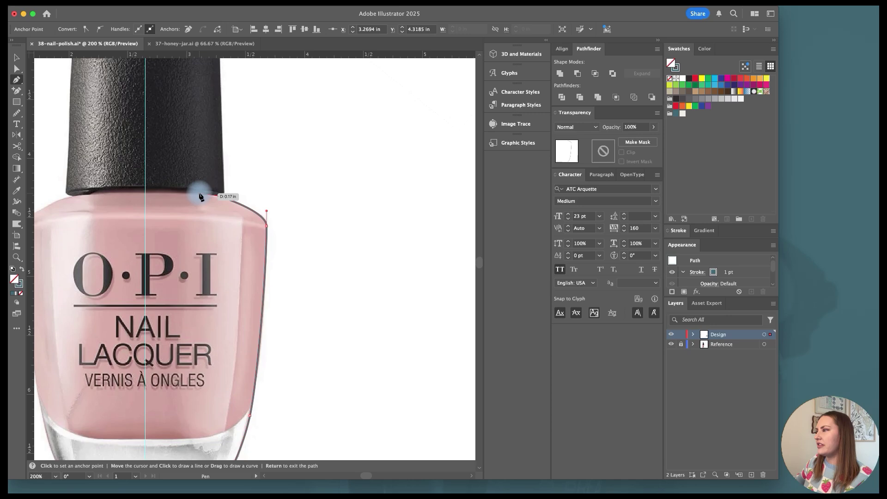
left_click_drag(199, 194, 192, 190)
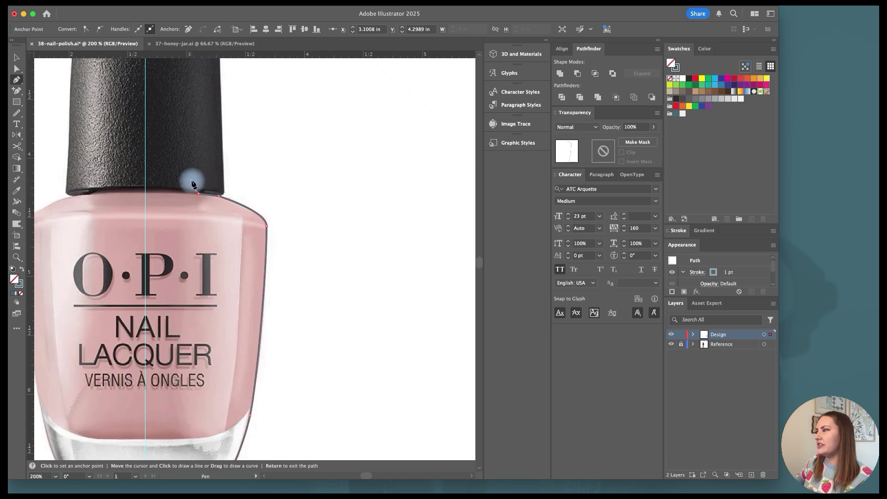
Step: Draw the neck's screw threads as a small stepped zigzag going up from the end of the outline
scroll(193, 184, "up", 3, "alt")
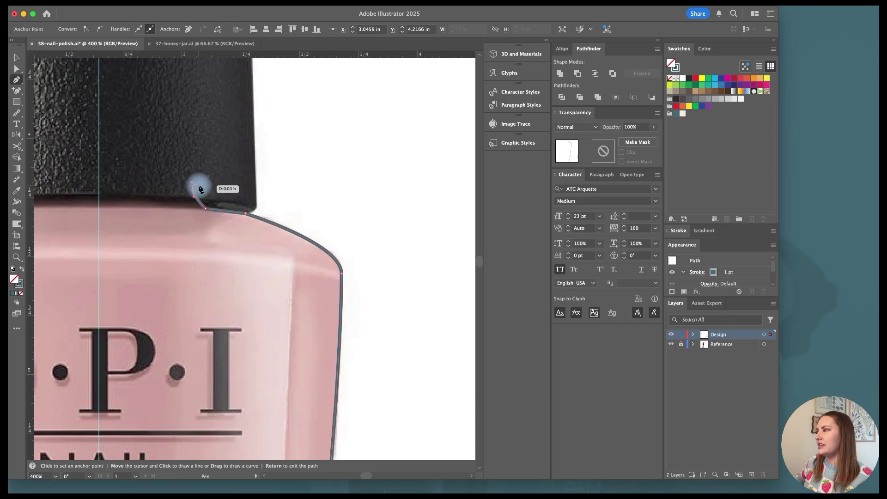
left_click_drag(199, 188, 195, 180)
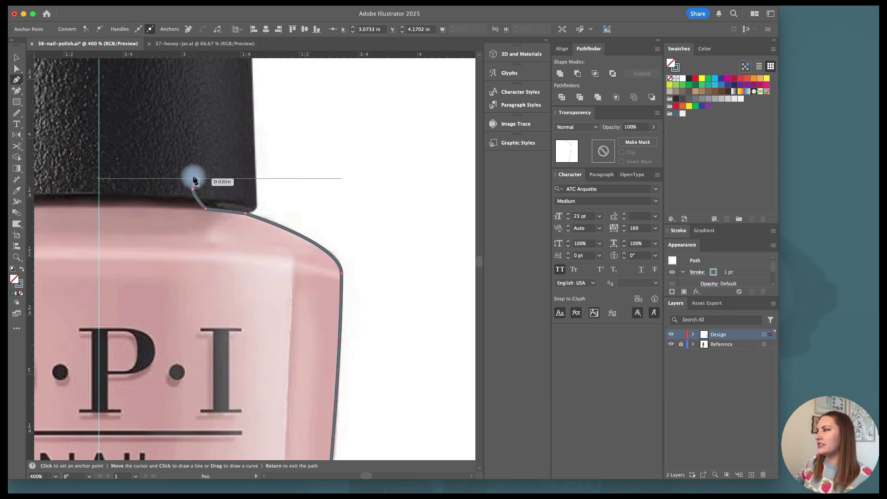
left_click(193, 179)
left_click(193, 169)
left_click(202, 170)
left_click(200, 163)
left_click(193, 163)
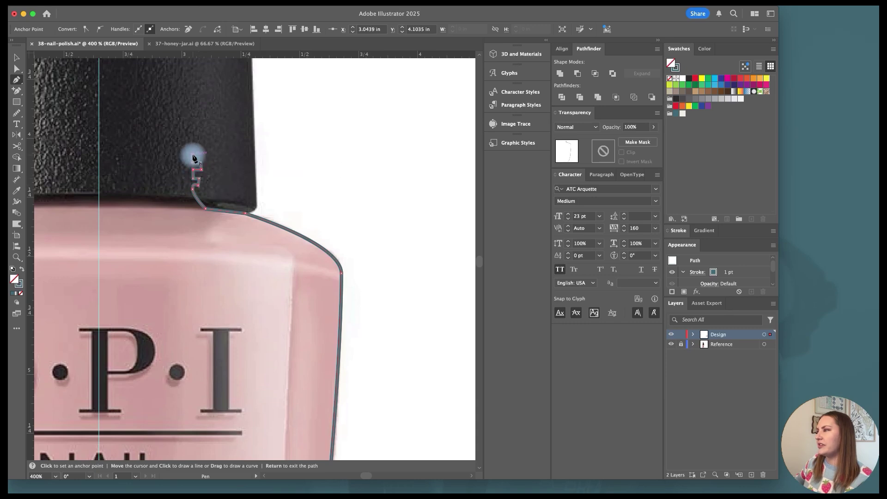
Step: Select the zigzag's corner points and round them into smooth screw threads
scroll(195, 157, "up", 1, "alt")
key("super")
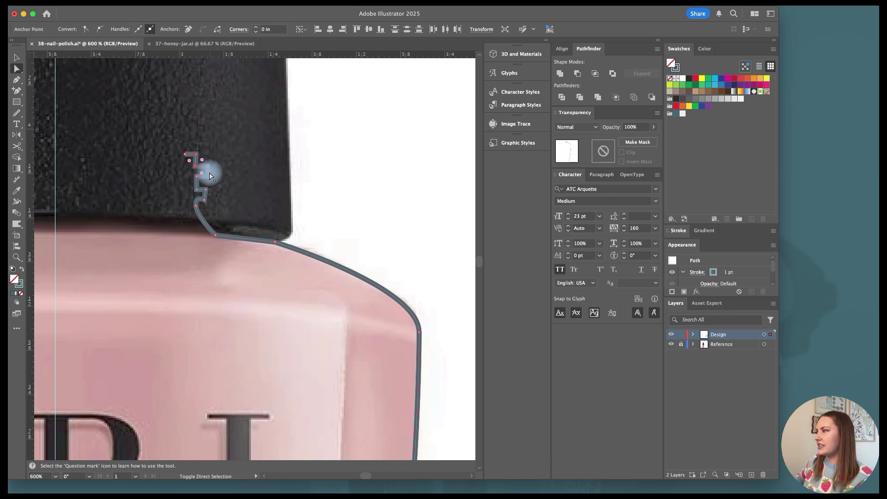
left_click(209, 176, "shift")
left_click(196, 177, "shift")
left_click(196, 190, "shift")
left_click(206, 189, "shift")
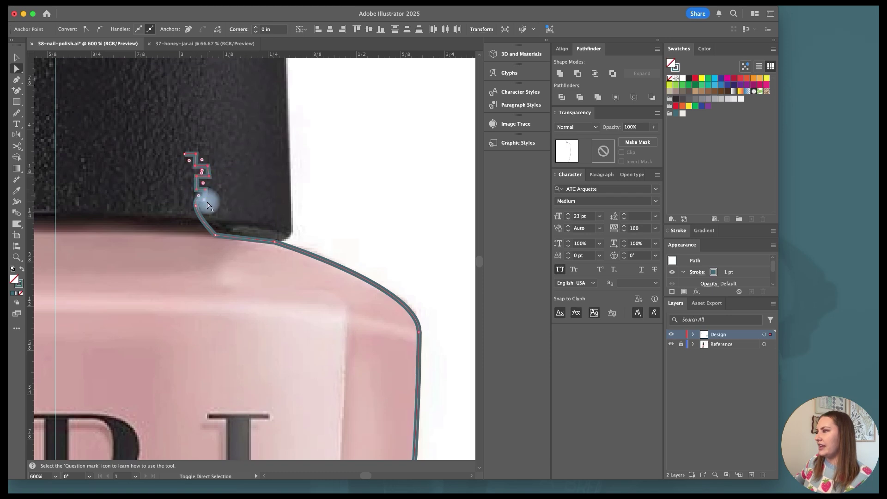
left_click(206, 201, "shift")
left_click_drag(198, 195, 204, 202)
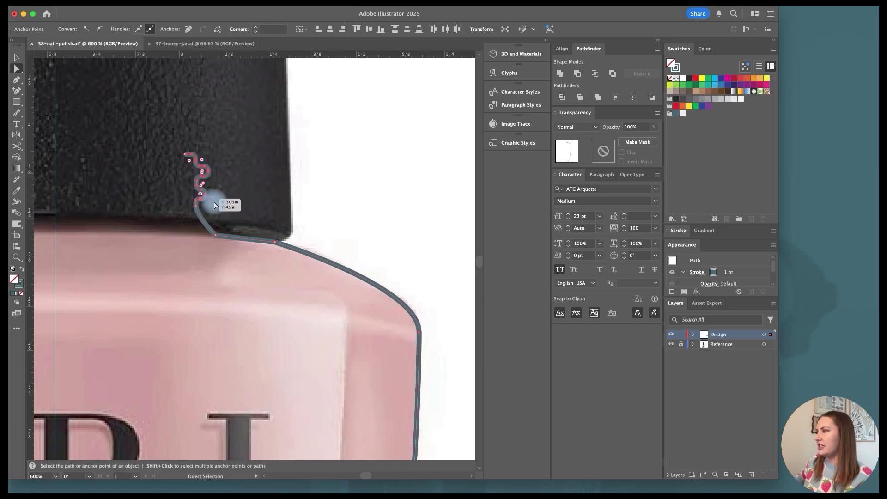
Step: Round the corners where the neck meets the shoulder and where the shoulder passes under the cap's edge, and deselect the path
left_click(217, 233)
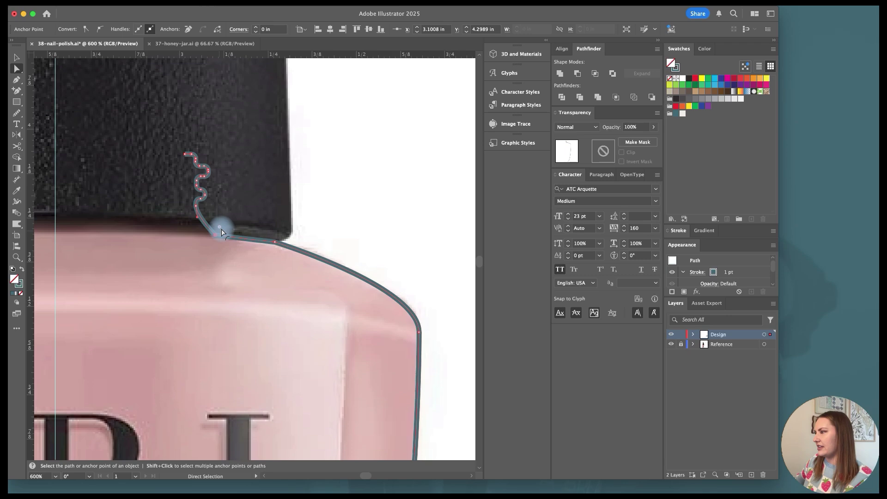
left_click_drag(221, 232, 244, 203)
left_click(275, 242)
left_click_drag(273, 253, 209, 365)
key("v")
left_click(365, 210)
Step: Offset the half-bottle outline by 0.01 in with miter joins and a miter limit of 4
scroll(364, 209, "down", 3, "alt")
scroll(365, 209, "down", 3)
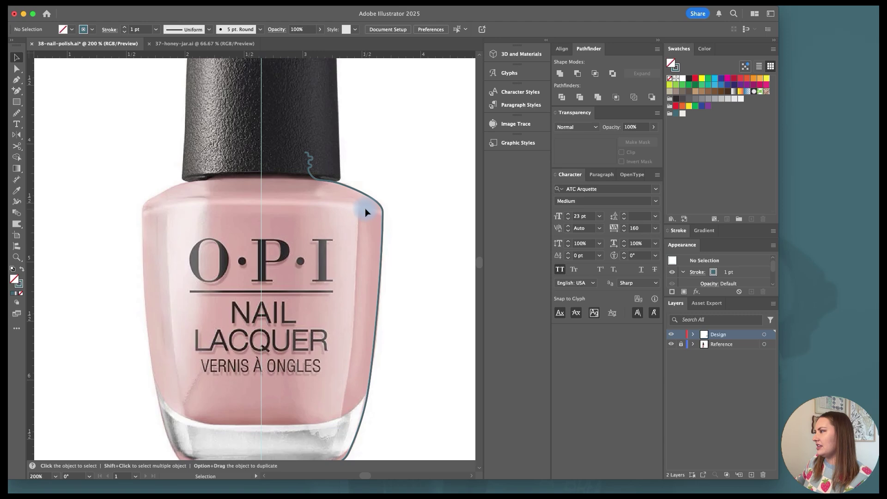
left_click(383, 214)
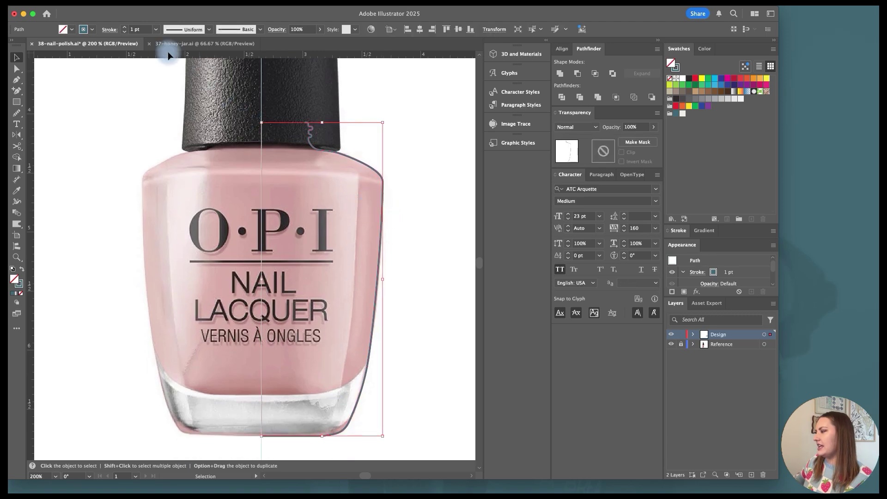
left_click(116, 2)
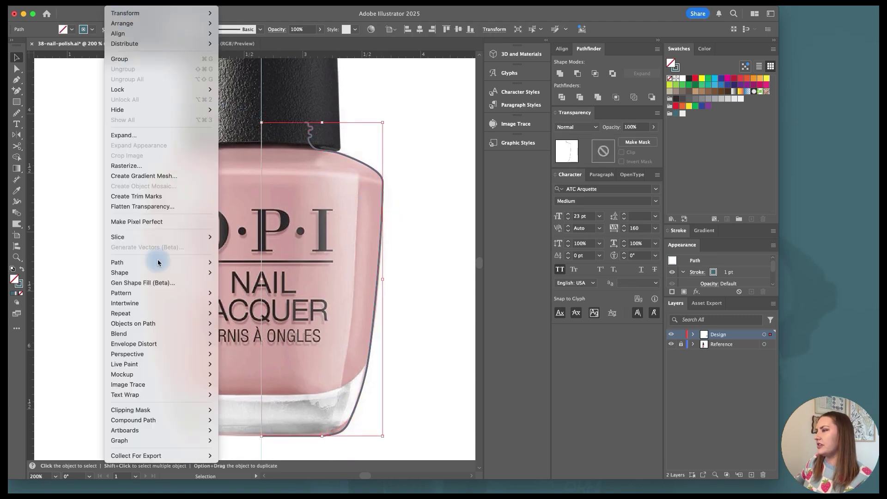
mouse_move(138, 262)
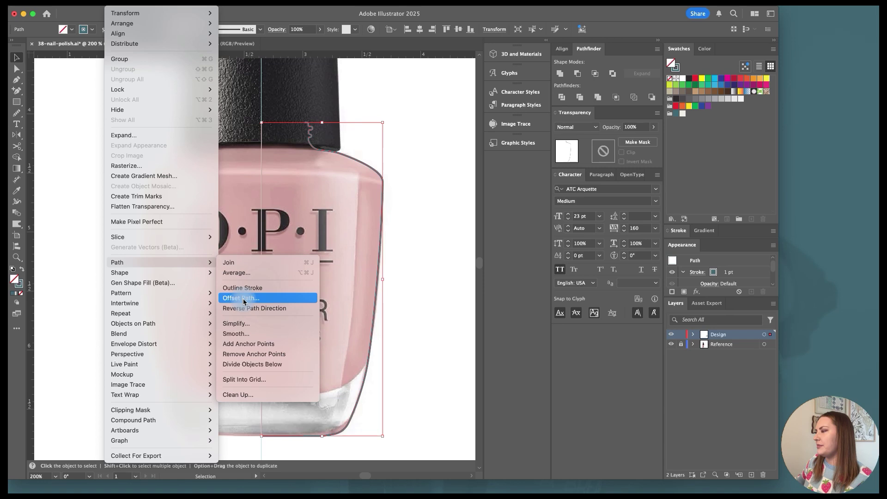
left_click(244, 299)
left_click(442, 259)
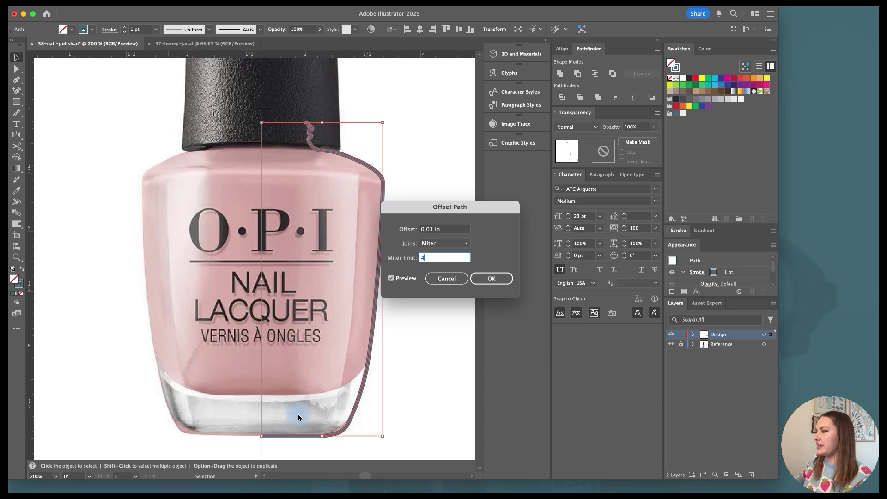
left_click(490, 279)
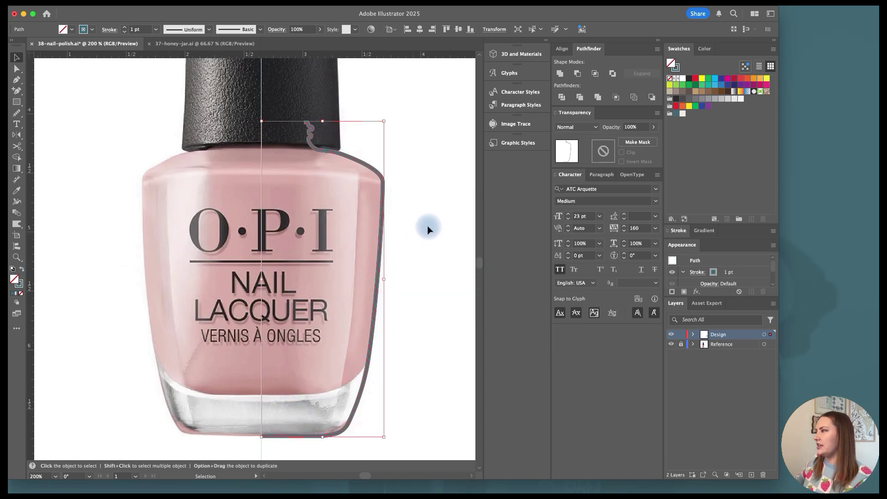
Step: Split the offset outline with the Scissors at the neck's upper end and at the base on the centre guide, and delete its outer half
left_click(17, 146)
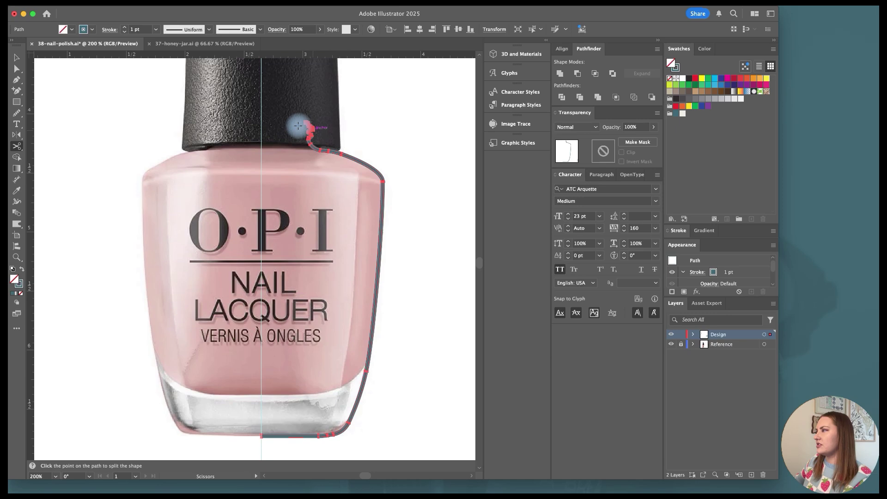
scroll(298, 125, "up", 4, "alt")
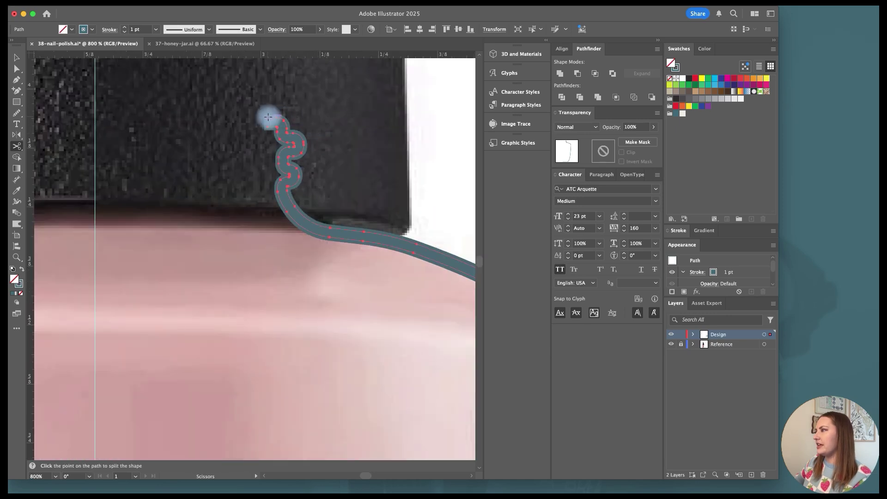
left_click(268, 117)
scroll(368, 152, "down", 10)
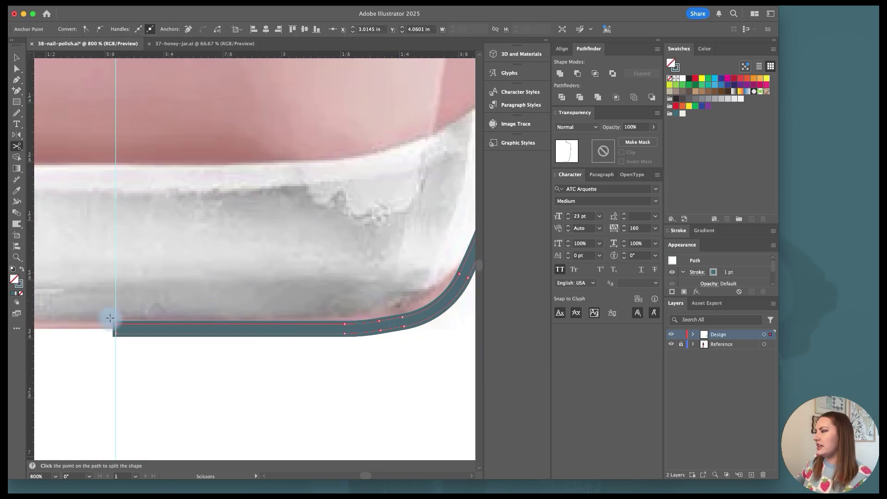
left_click(116, 333)
key("v")
left_click(156, 335)
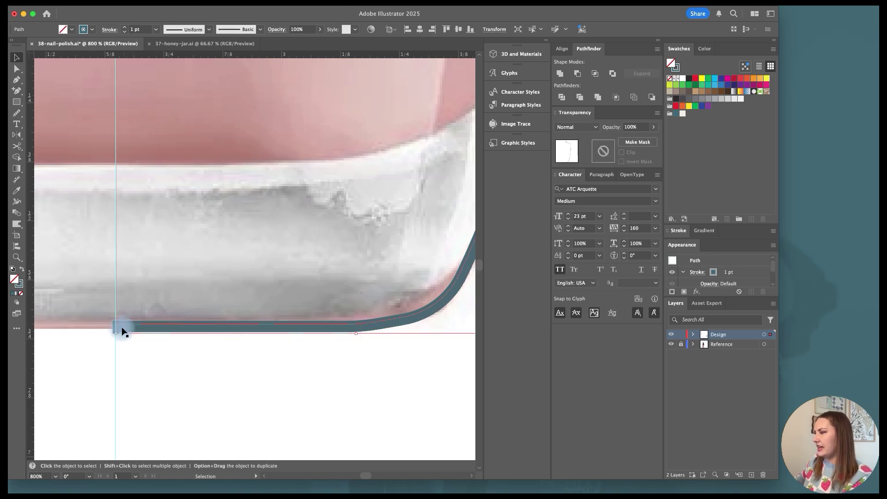
Step: Move the inner outline's bottom anchor points up to follow the upper edge of the clear glass base
key("a")
left_click_drag(116, 334, 154, 170, "shift")
left_click_drag(344, 324, 324, 164)
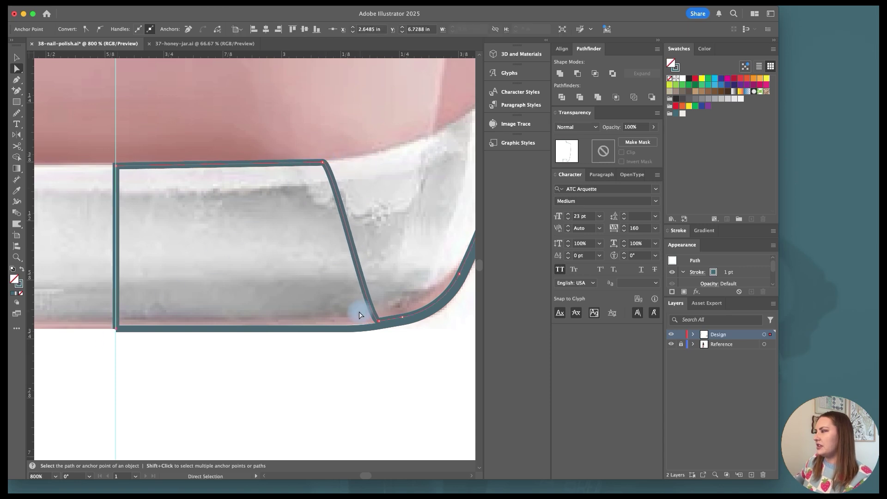
scroll(360, 311, "down", 2, "alt")
scroll(358, 320, "up", 3)
left_click_drag(323, 391, 399, 228)
Step: Delete the surplus anchor points on the inner outline where the polish edge meets the bottle's side wall
key("minus")
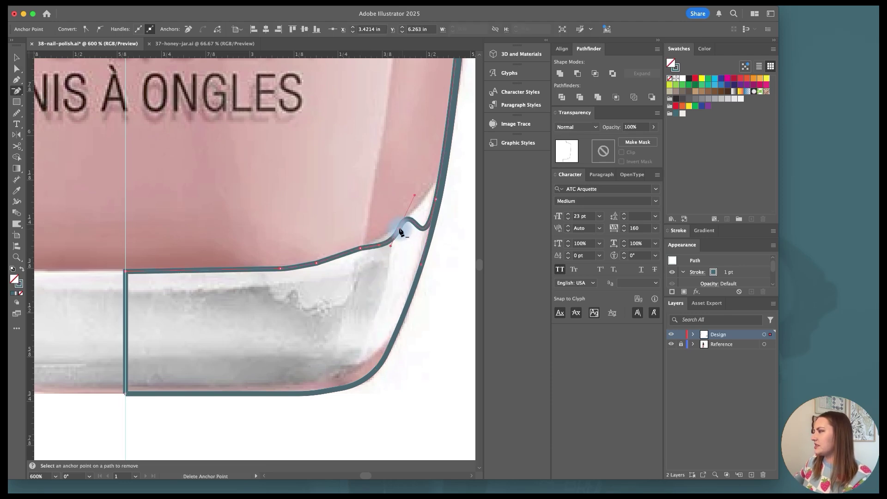
left_click(399, 228)
scroll(432, 222, "up", 2)
left_click(437, 234)
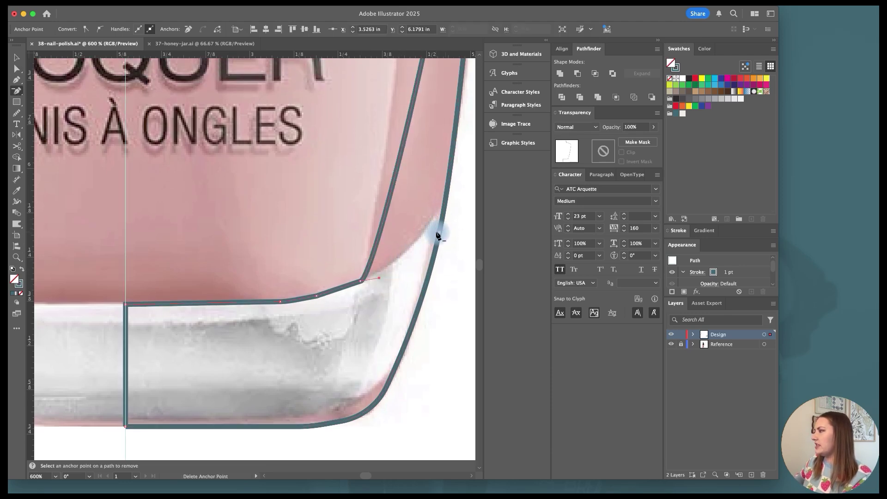
left_click(430, 239)
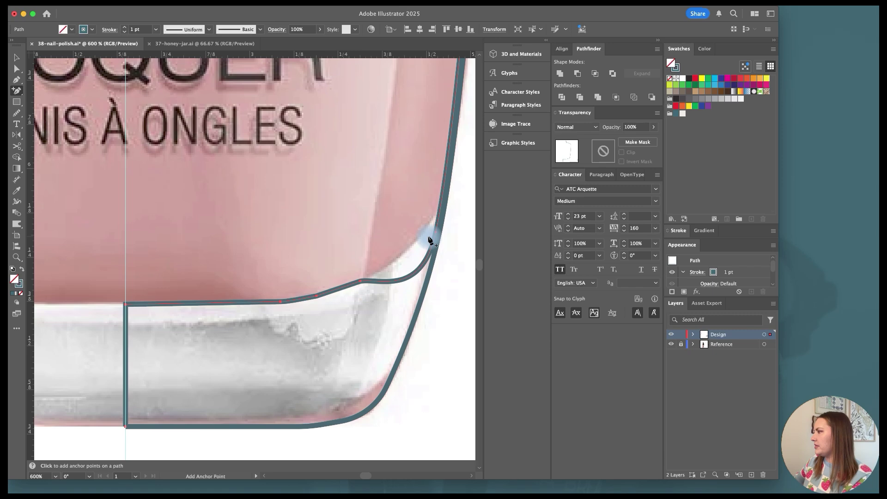
left_click(431, 242)
left_click(16, 112)
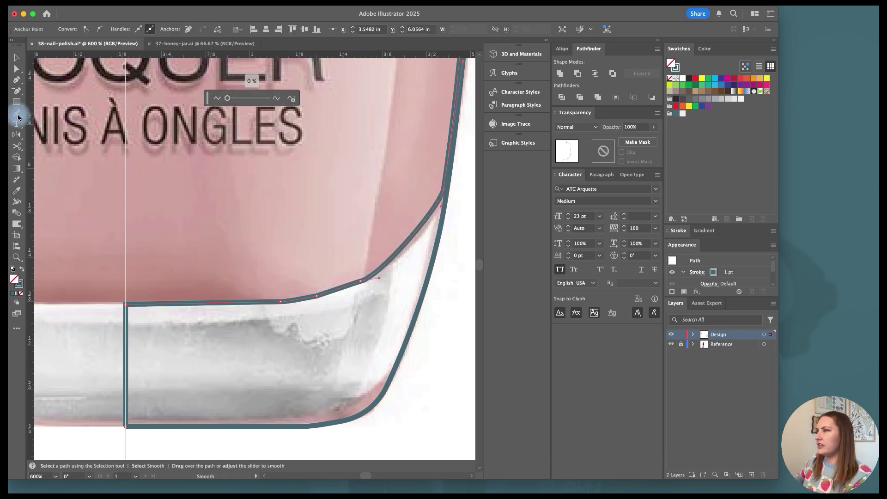
mouse_move(314, 301)
left_mouse_down()
mouse_move(287, 302)
mouse_move(400, 265)
left_mouse_up()
key("super+z")
key("super+z")
Step: Convert the inner outline's bottom anchor points to smooth curves and adjust them to match the polish's lower edge
key("shift+c")
left_click_drag(280, 302, 255, 302)
key("a")
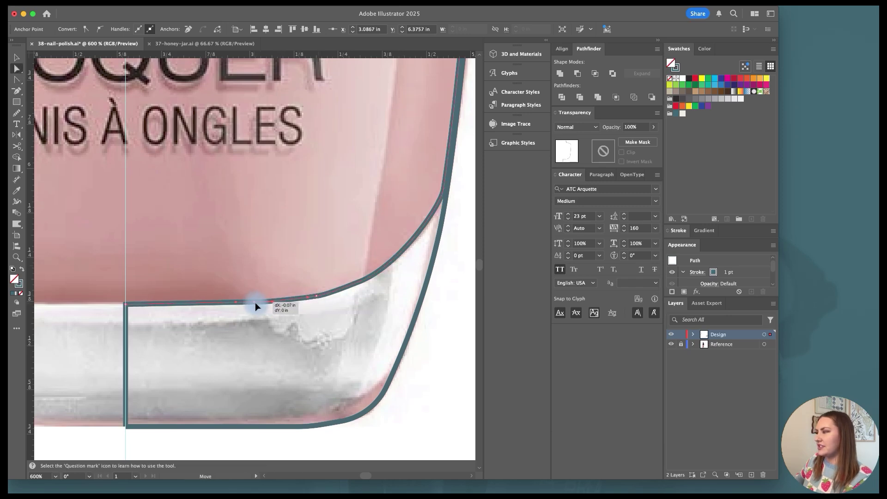
left_click(319, 297)
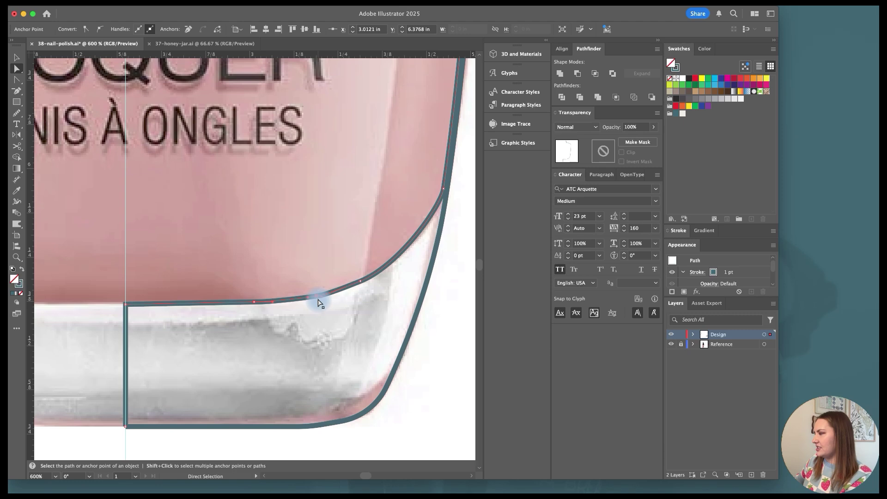
key("shift+c")
left_click_drag(321, 297, 333, 293)
key("a")
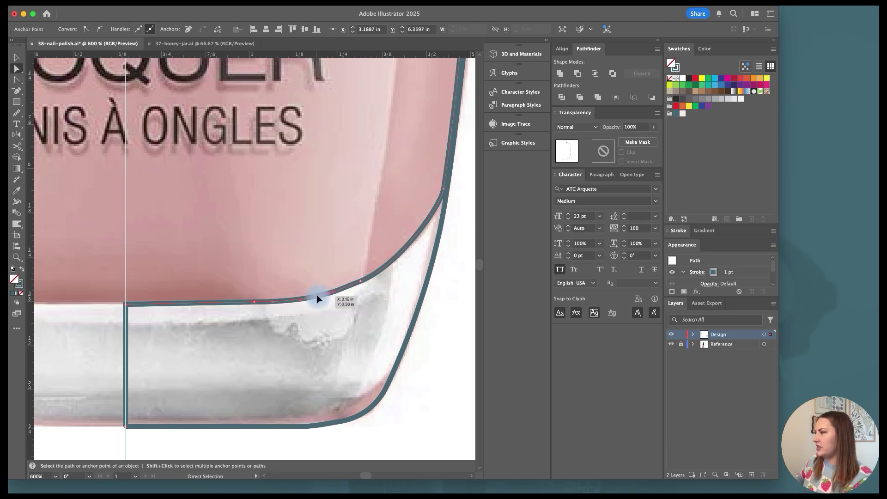
left_click_drag(321, 301, 369, 277)
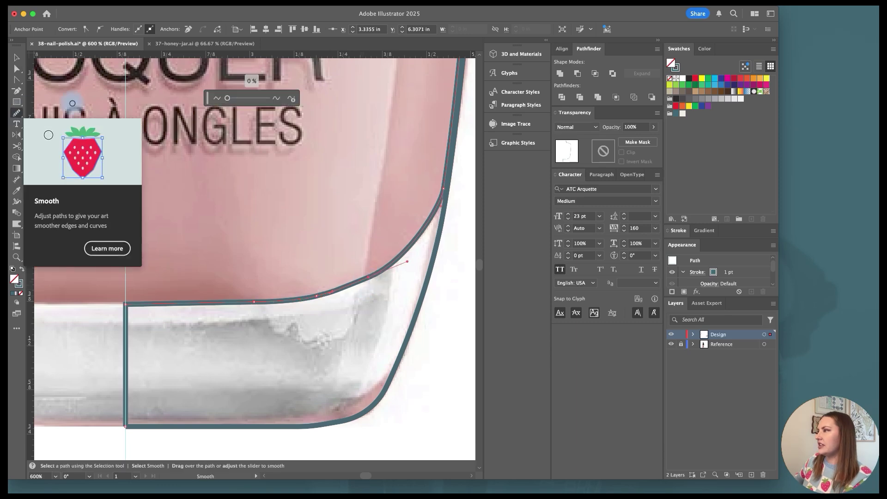
Step: Smooth the inner outline slightly with the Smooth tool's slider
left_click(227, 99)
left_click_drag(230, 99, 237, 99)
scroll(298, 195, "down", 1, "alt")
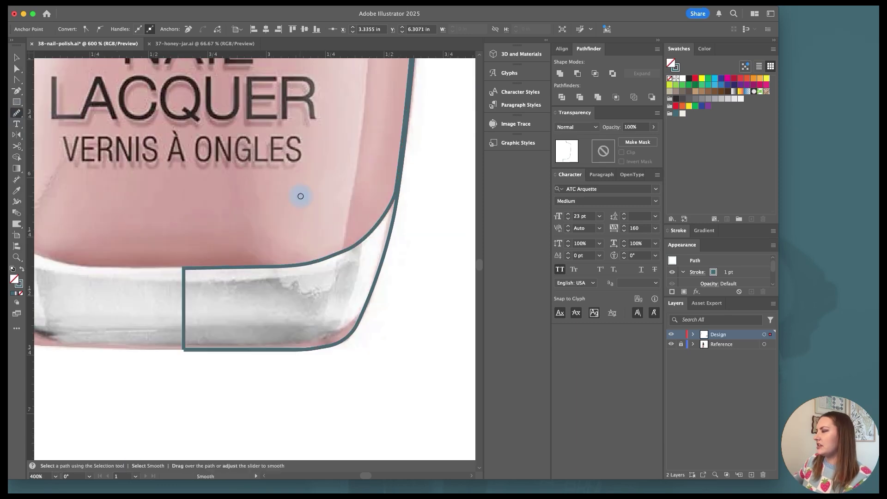
left_click_drag(378, 209, 396, 303)
Step: Select the outer bottle outline and smooth it by about 16%
key("v")
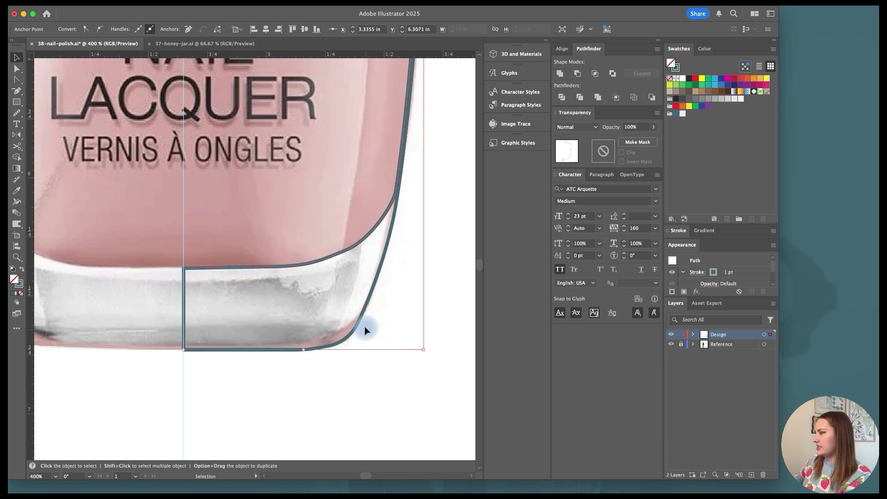
left_click(355, 332)
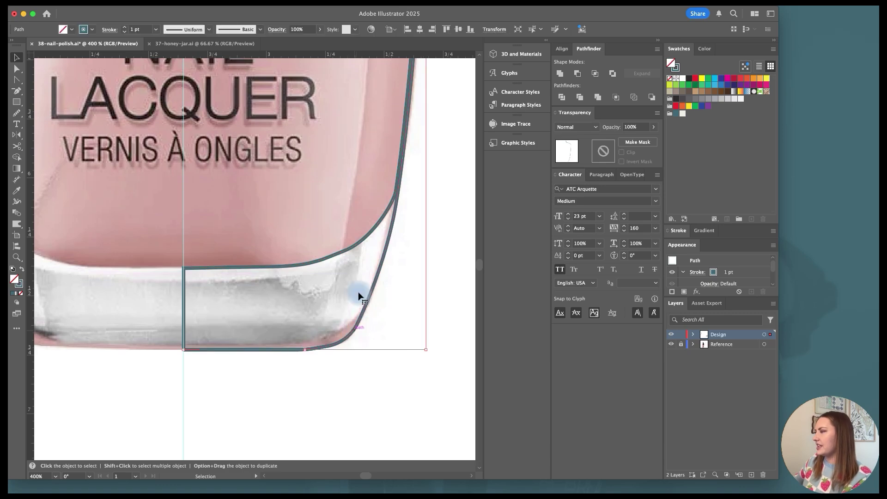
left_click(17, 113)
left_click_drag(230, 101, 237, 101)
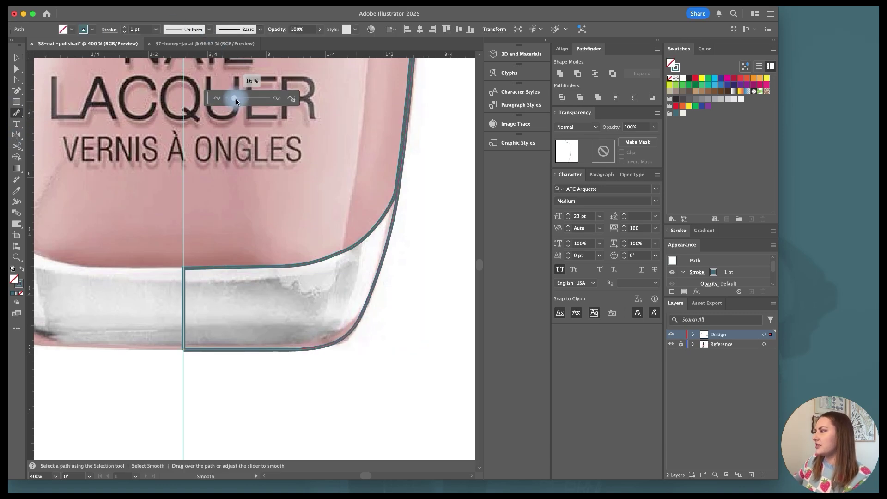
scroll(331, 184, "up", 10)
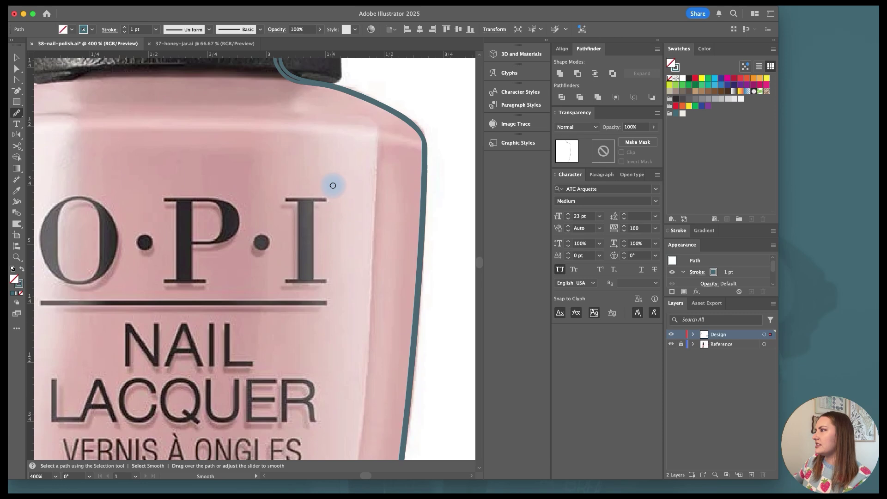
scroll(332, 186, "up", 3)
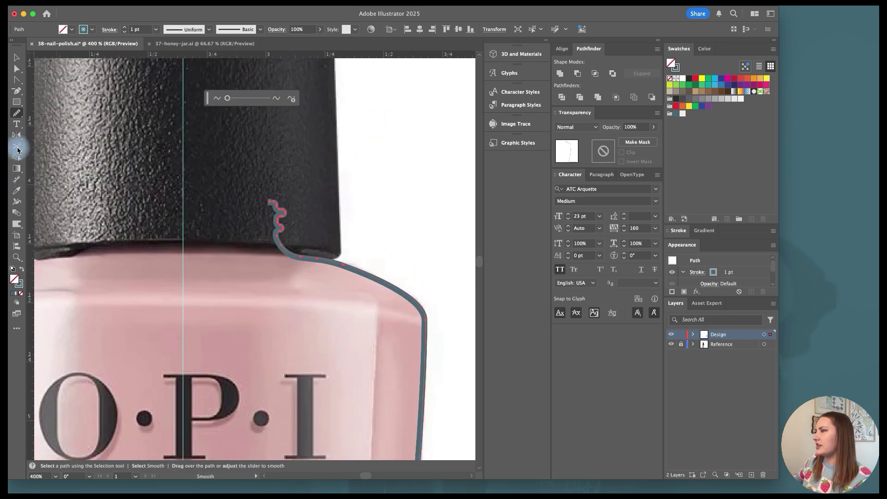
Step: Select the inner outline and delete the anchor points that form its lower screw thread
key("minus")
scroll(299, 225, "up", 5, "alt")
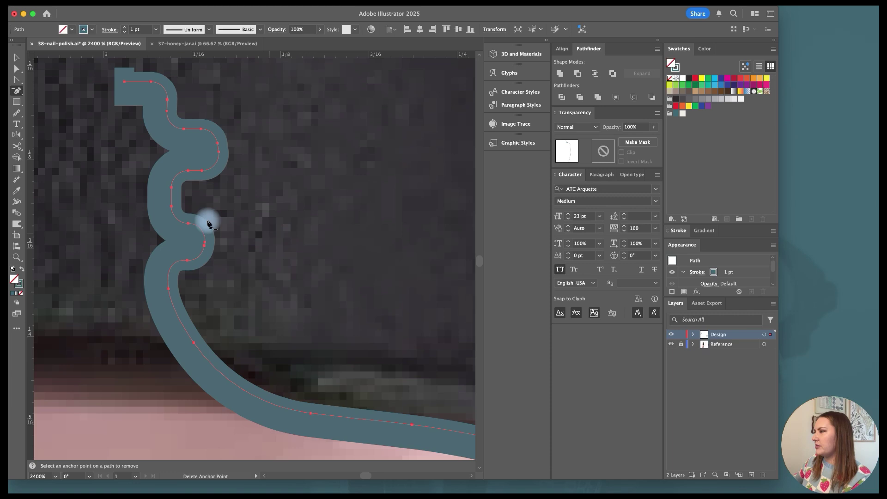
key("v")
left_click(158, 217)
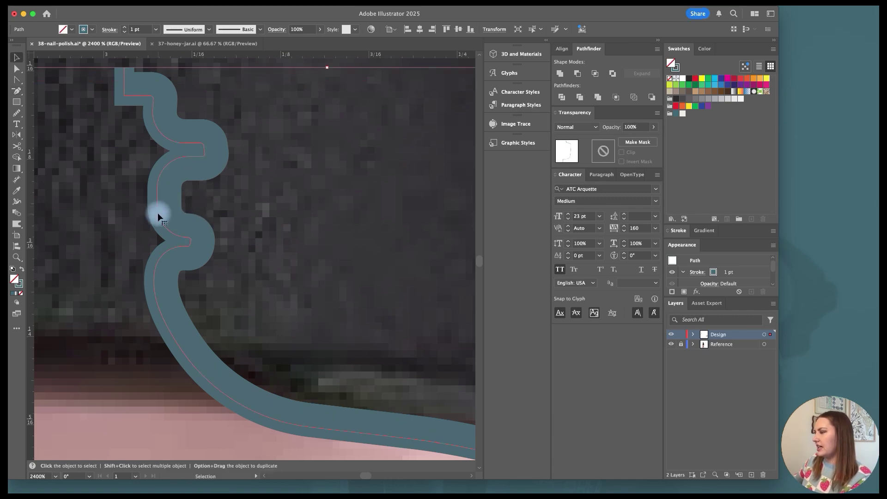
key("minus")
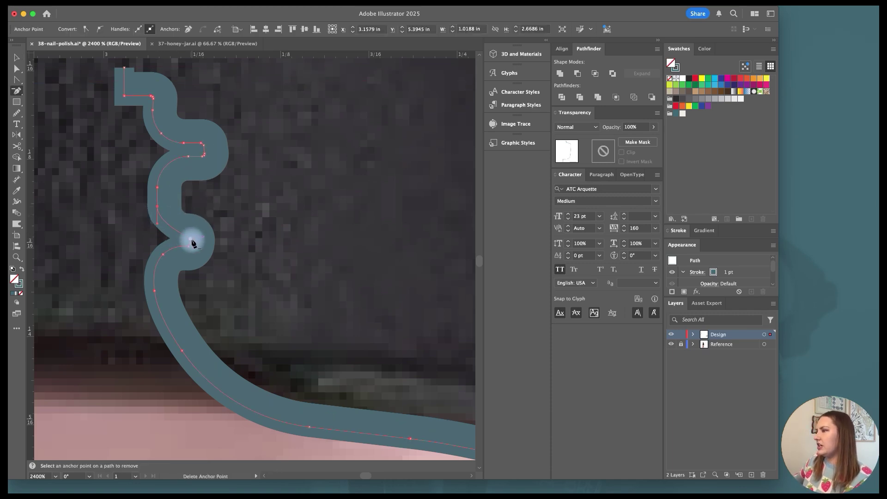
left_click(190, 238)
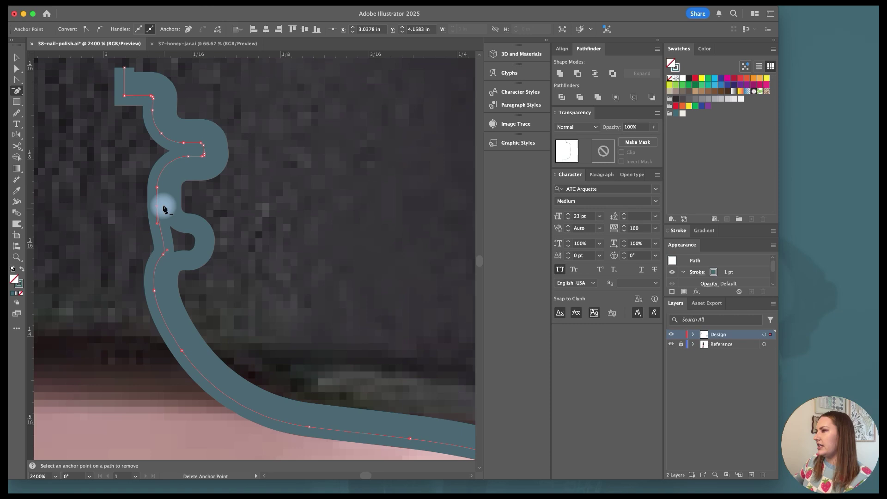
left_click(163, 254)
Step: Delete the inner outline's anchor points that form the upper screw thread
left_click(202, 157)
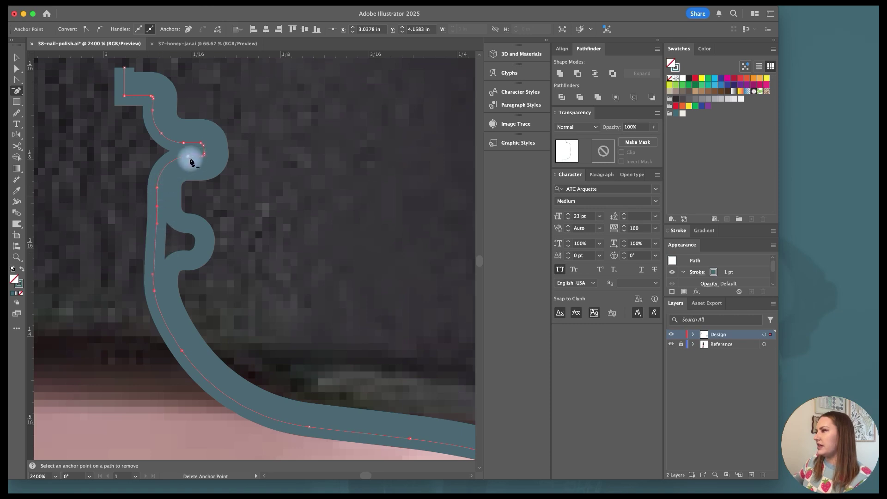
left_click(189, 157)
left_click(184, 144)
left_click(201, 144)
left_click(202, 145)
left_click(203, 155)
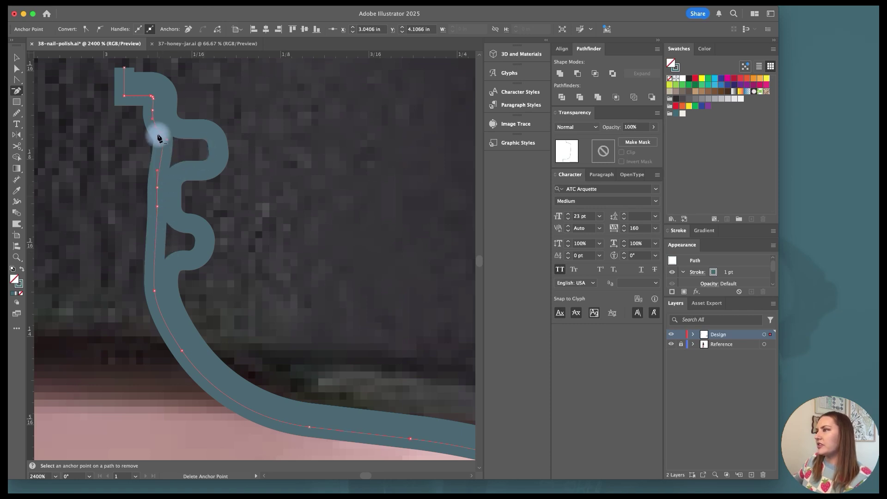
Step: Delete the remaining surplus anchor points along the inner outline's neck, leaving one straight segment up to the rim
left_click(161, 134)
left_click(156, 127)
left_click(153, 119)
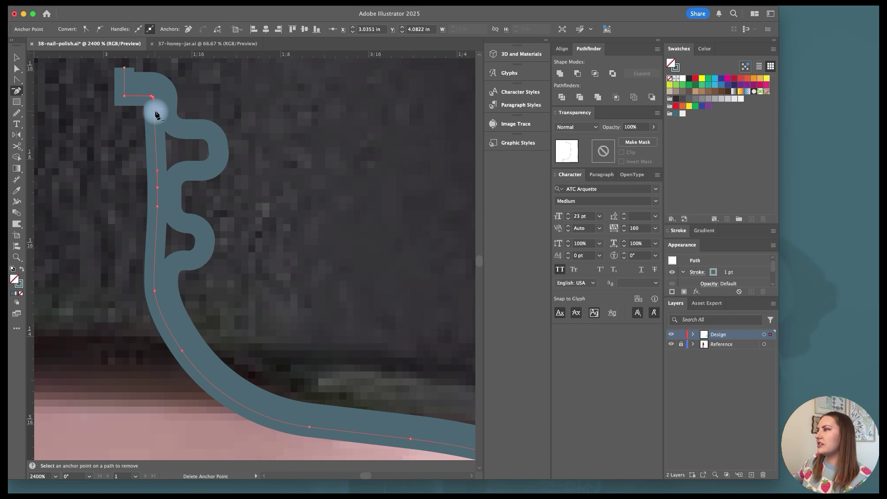
left_click(153, 99)
left_click(153, 98)
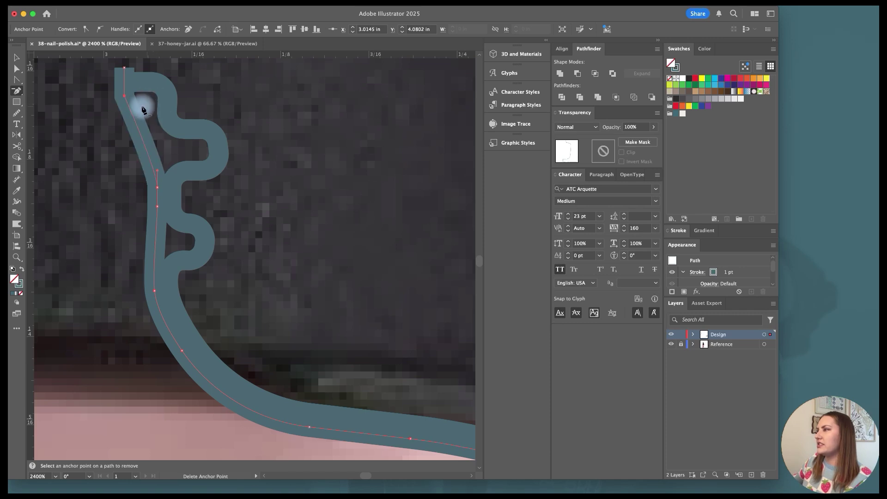
left_click(157, 187)
left_click(157, 207)
Step: Move the inner outline's end point level with the outer outline's rim and shift its lower neck points inward to thicken the glass
key("a")
left_click_drag(124, 68, 124, 82)
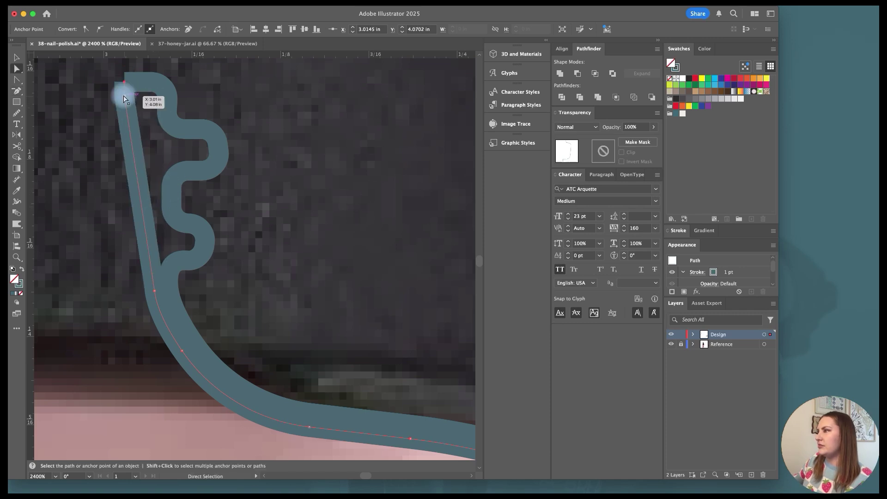
left_click_drag(154, 290, 128, 303)
left_click_drag(181, 351, 169, 367)
key("v")
left_click(188, 292)
Step: Join the inner and outer outlines at the neck's rim and round the inner corner there to about 0.0097 in
scroll(187, 292, "down", 2, "alt")
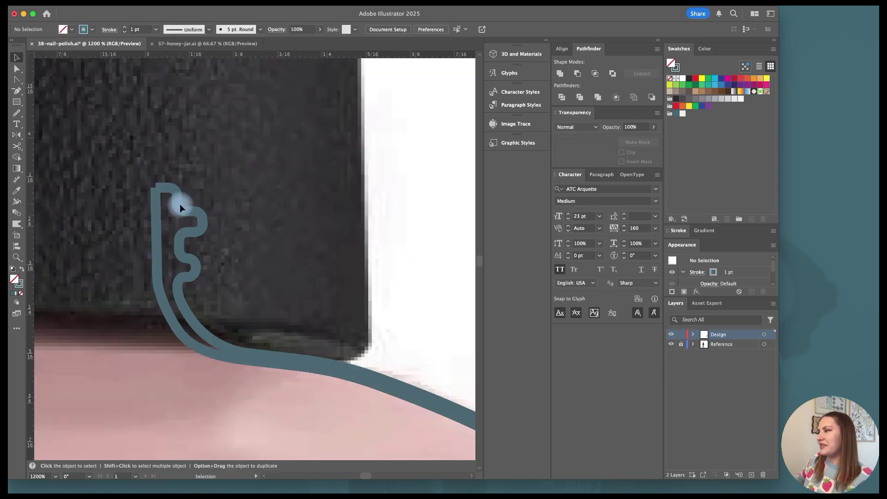
left_click(156, 208)
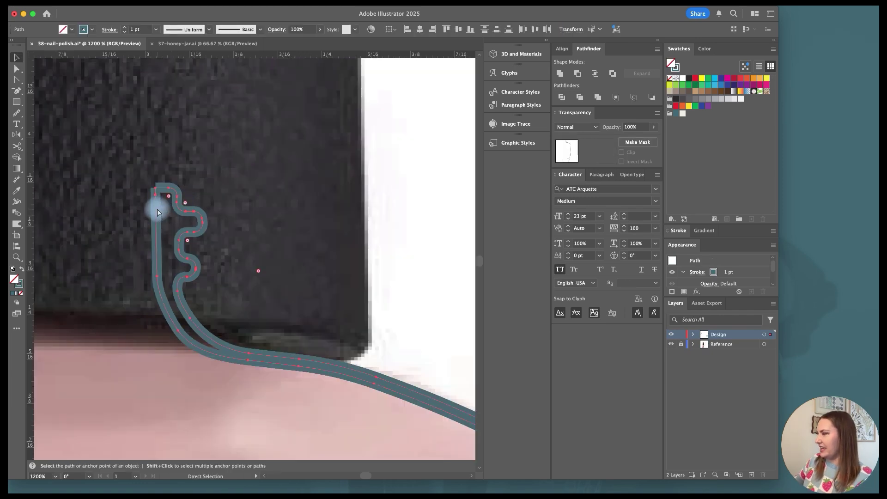
key("a")
left_click(160, 196)
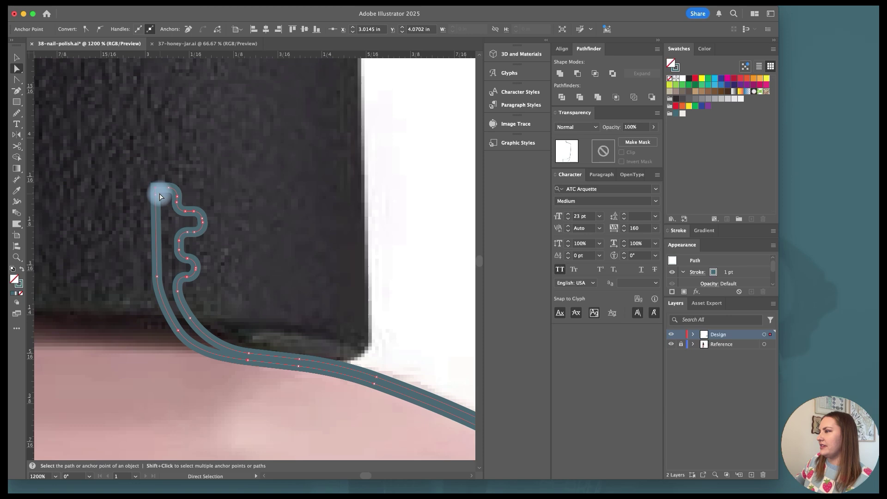
left_click_drag(157, 198, 157, 192)
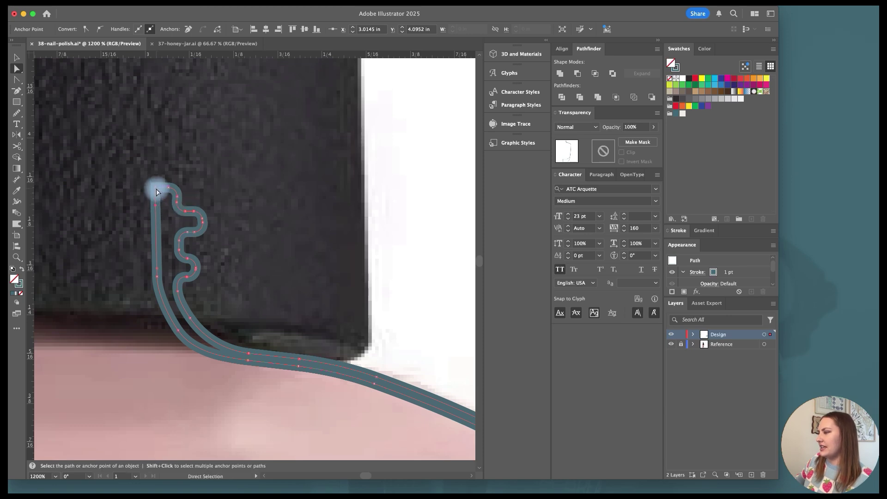
key("shift+c")
key("a")
scroll(155, 187, "up", 10, "alt")
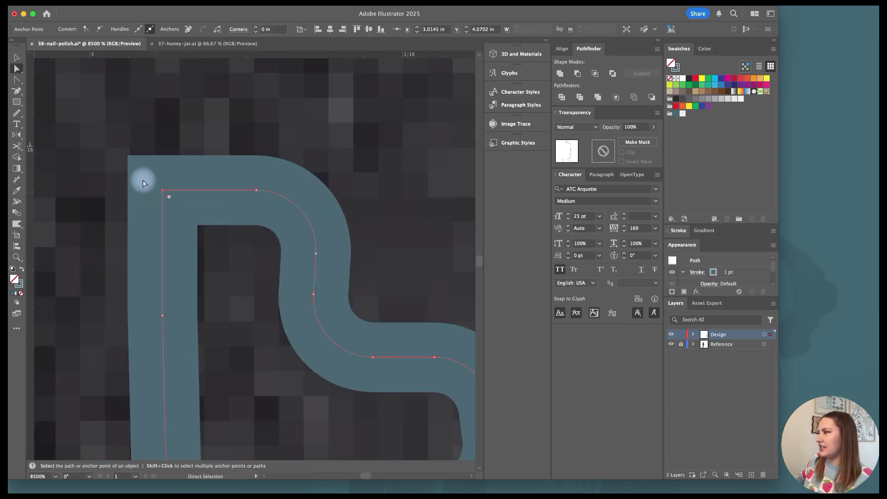
left_click_drag(171, 202, 208, 240)
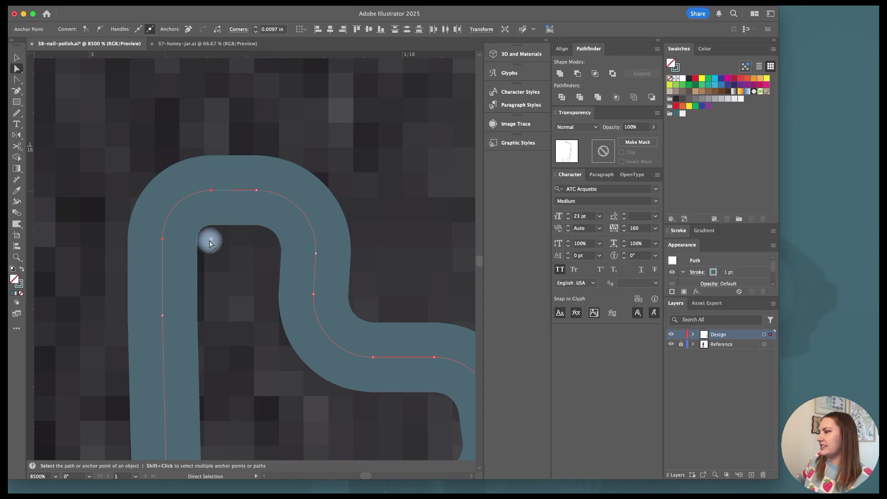
scroll(207, 240, "down", 5, "alt")
scroll(208, 237, "down", 2, "alt")
scroll(198, 321, "down", 10)
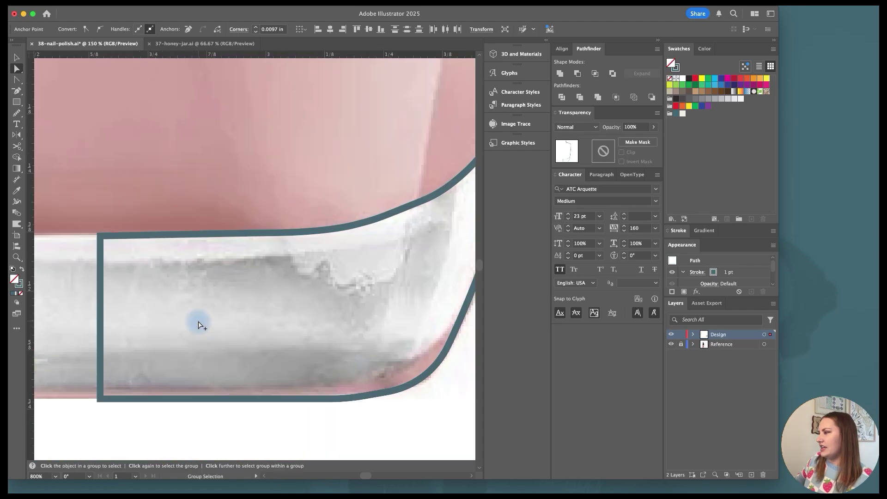
Step: Swap the closed glass-wall profile's fill and stroke so it has a solid teal fill and no stroke
scroll(204, 325, "up", 3, "alt")
left_click(277, 360)
scroll(284, 360, "down", 2, "alt")
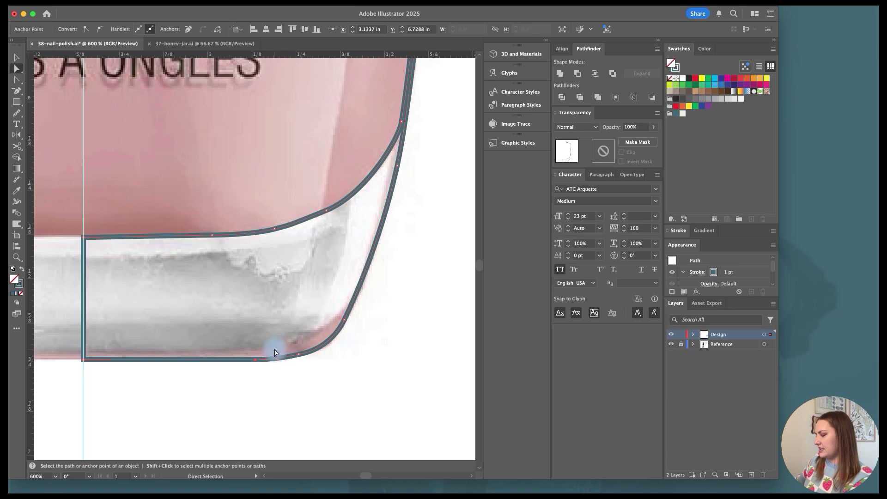
key("v")
left_click(22, 270)
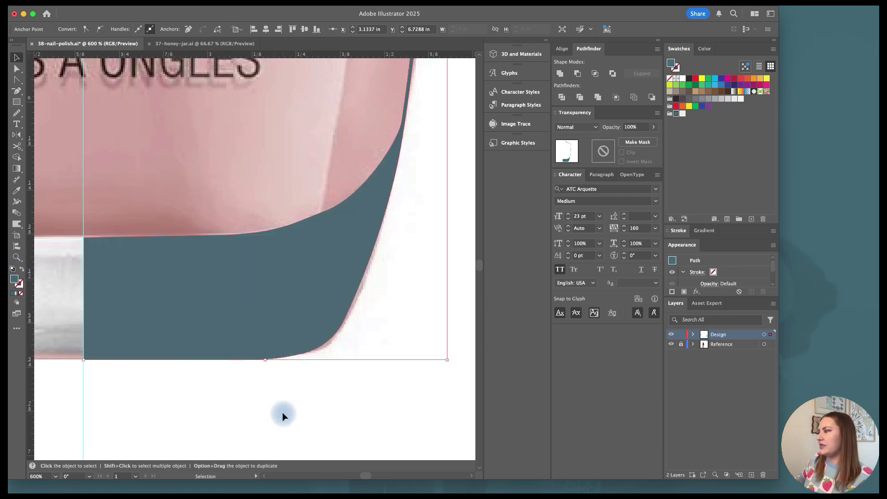
scroll(281, 412, "down", 2, "alt")
left_click(282, 412)
scroll(282, 412, "down", 2, "alt")
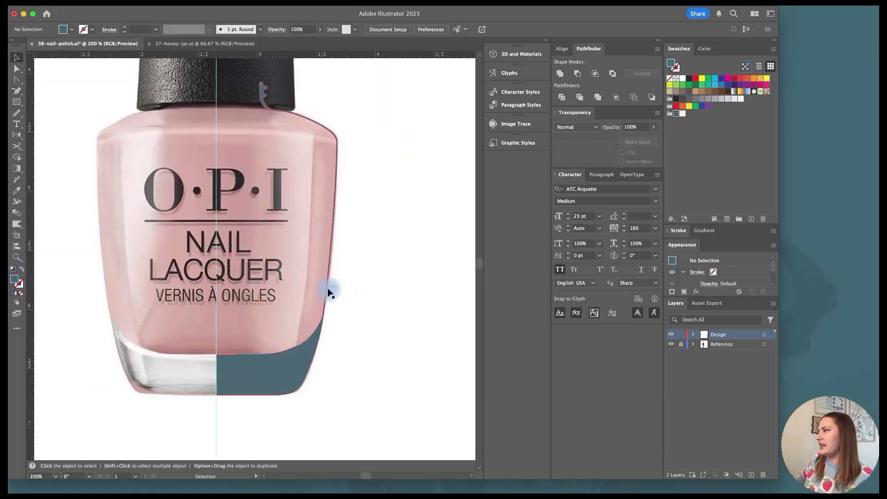
Step: Trace the outer right half of the black cap from the top of the centre guide down its slightly curved side to the lower rim
scroll(360, 138, "up", 2)
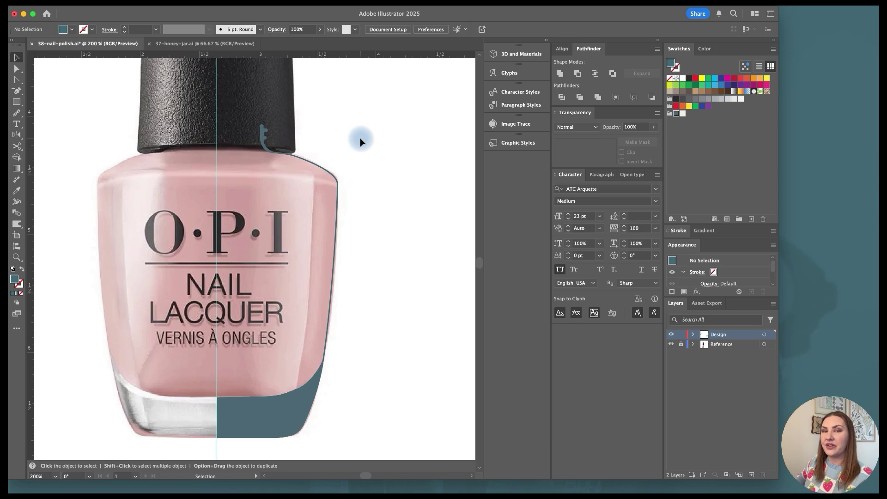
scroll(352, 144, "up", 10)
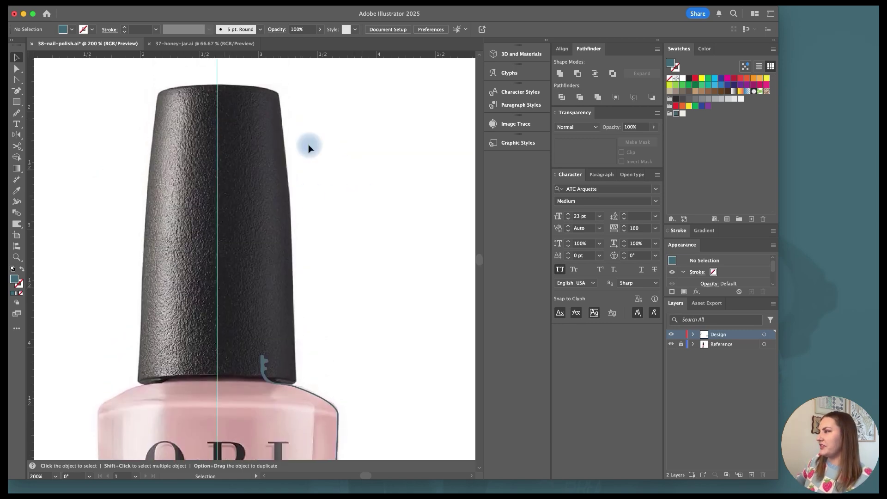
key("p")
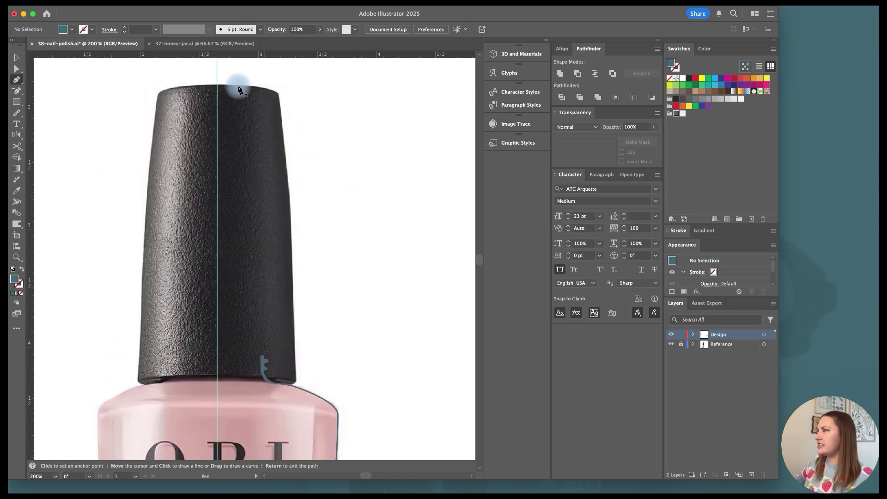
left_click(217, 84)
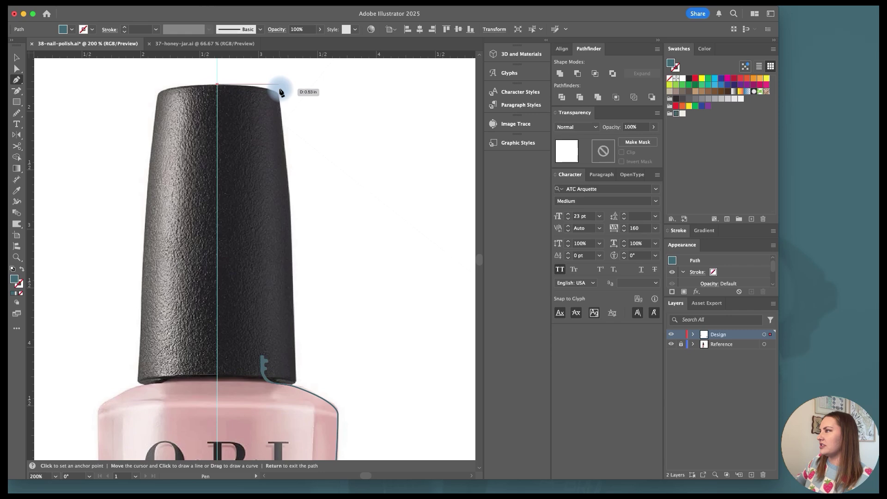
left_click(280, 85)
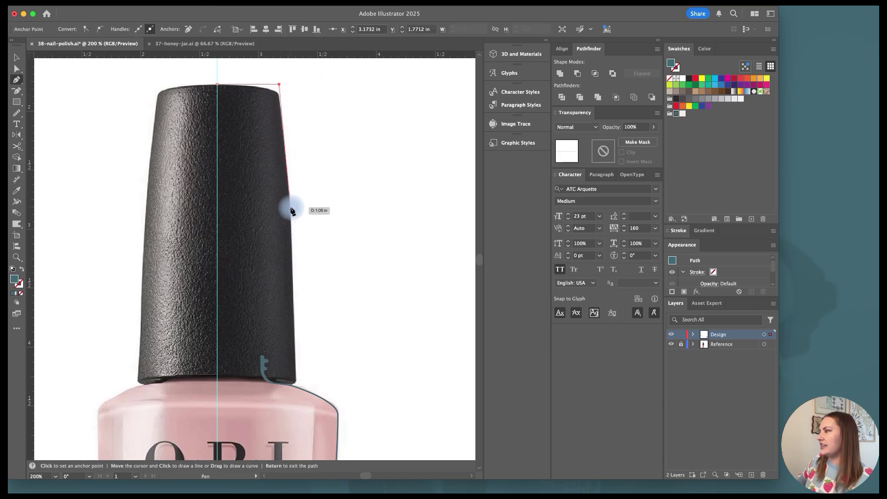
left_click(295, 261)
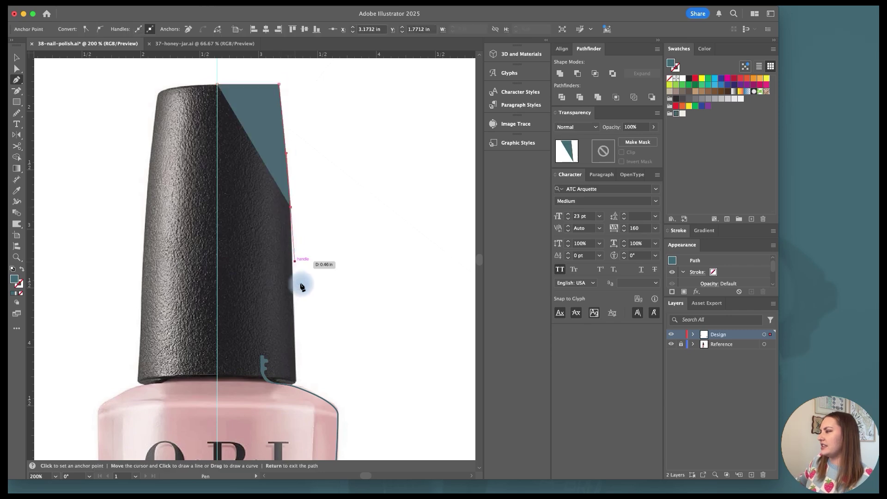
left_click(297, 383)
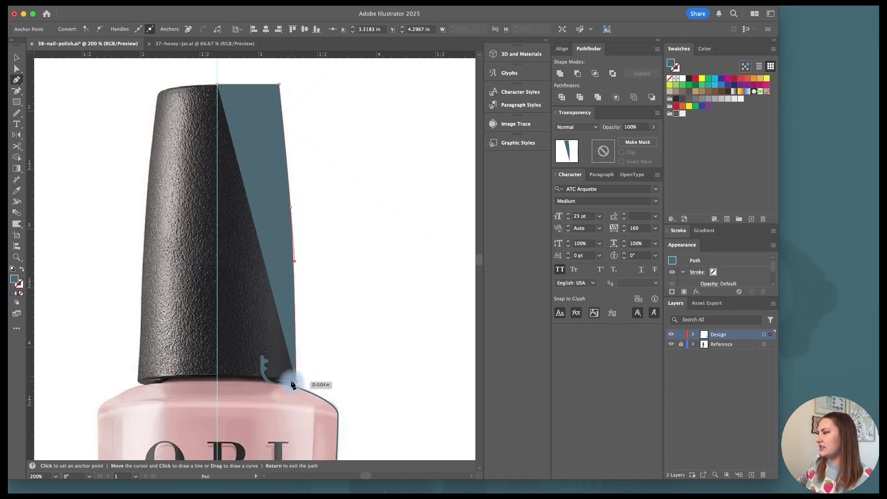
Step: Draw the cap's thin lower lip and inner recess back to the centre guide, and close the half-cap shape at its top
left_click(291, 384)
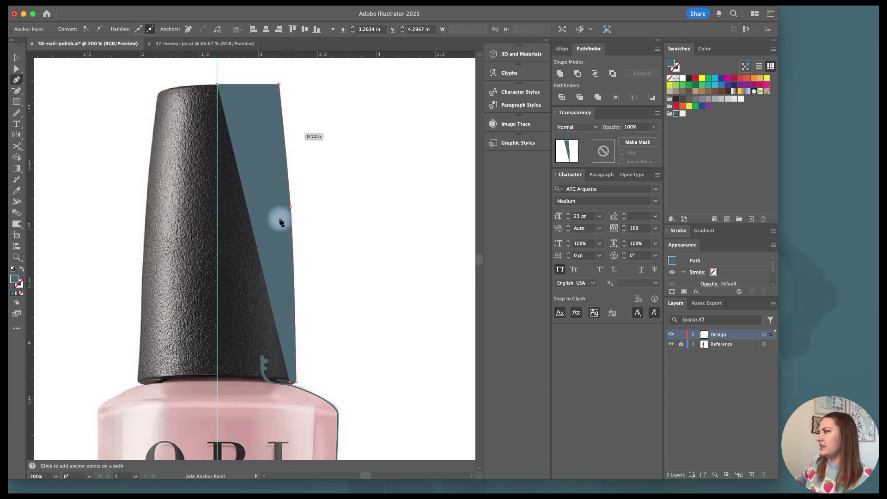
left_click(289, 329)
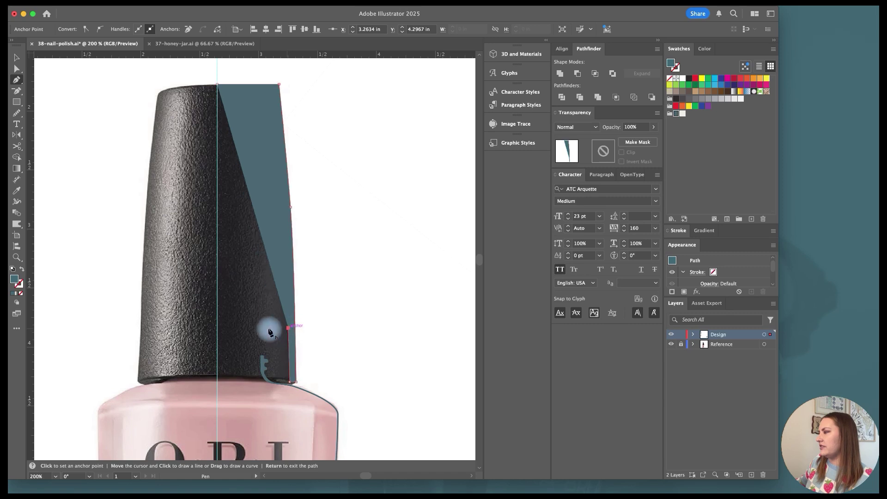
left_click(218, 329)
left_click(217, 85)
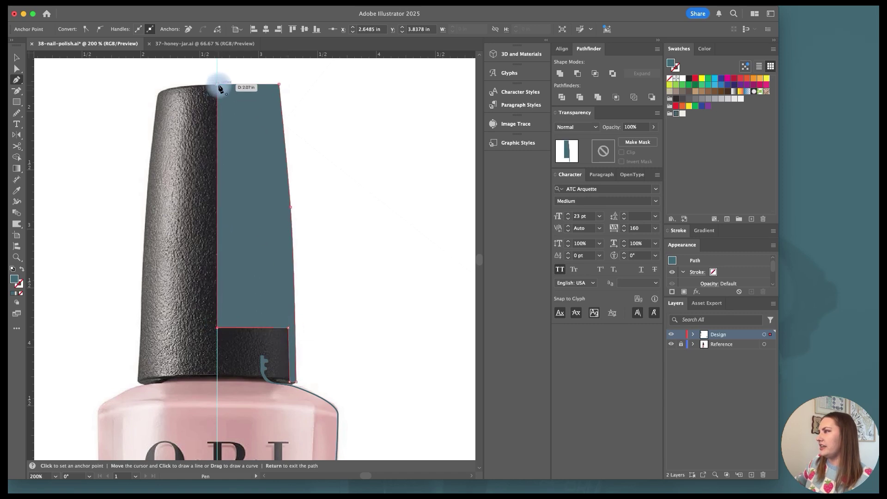
Step: Round the cap shape's top outer corner to about 0.0476 in, its lower lip corners to about 0.0062 in, and its inner recess corner
key("a")
scroll(313, 308, "down", 2)
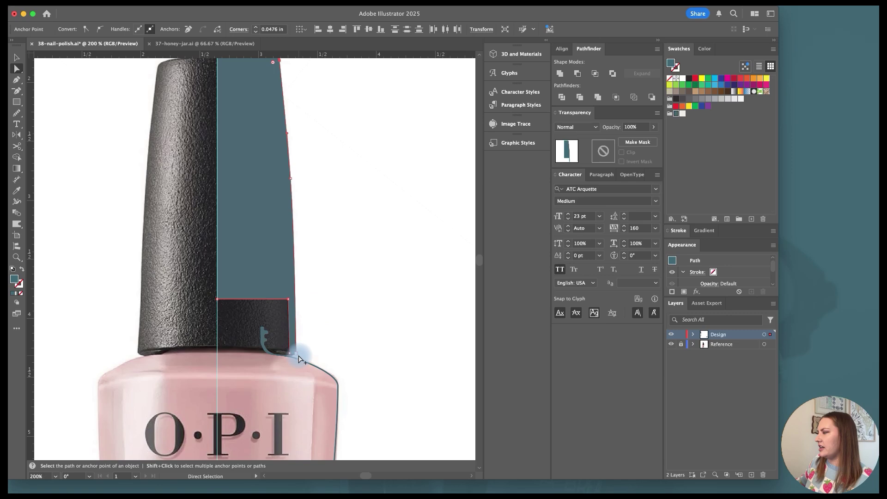
scroll(299, 355, "up", 2, "alt")
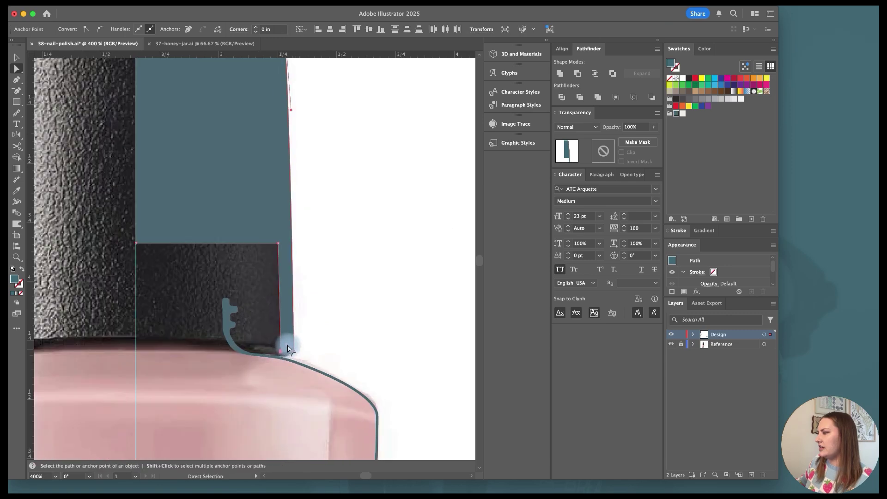
left_click_drag(287, 346, 336, 333)
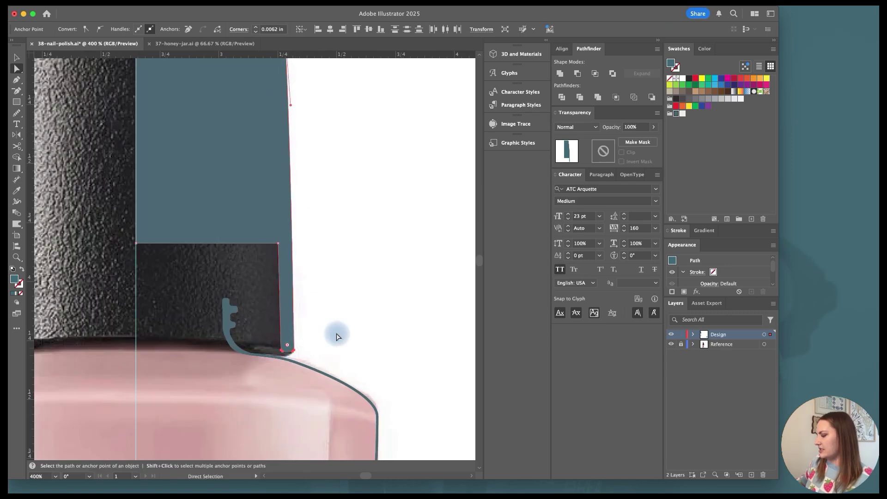
left_click_drag(273, 256, 264, 257)
key("v")
left_click(367, 252)
scroll(357, 257, "down", 3, "alt")
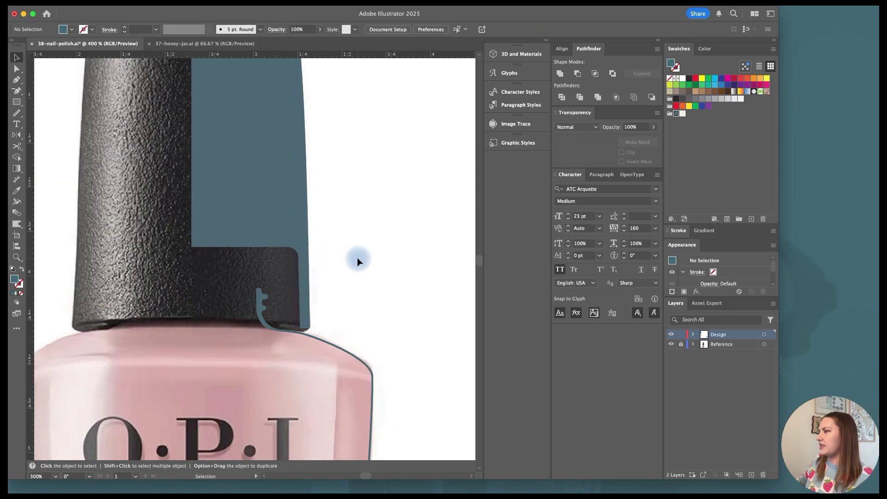
Step: Place a vertical guide through the centre of the brush photo at about X 5.08 in
scroll(357, 257, "right", 3)
scroll(357, 257, "down", 1, "alt")
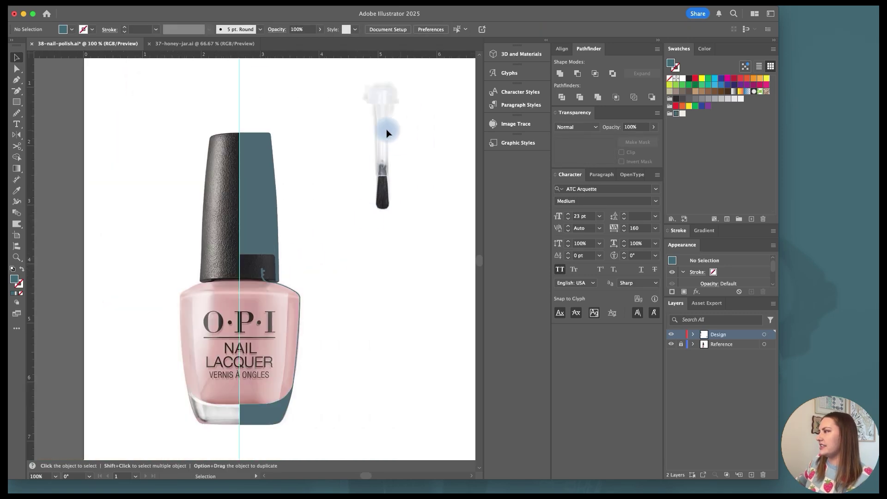
key("super+equal")
scroll(362, 242, "up", 3)
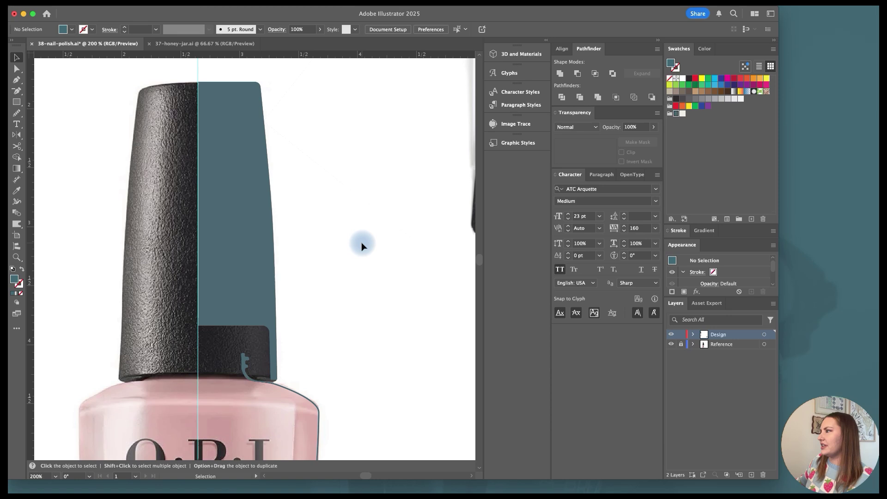
scroll(363, 243, "right", 3)
key("super+minus")
scroll(361, 243, "down", 3)
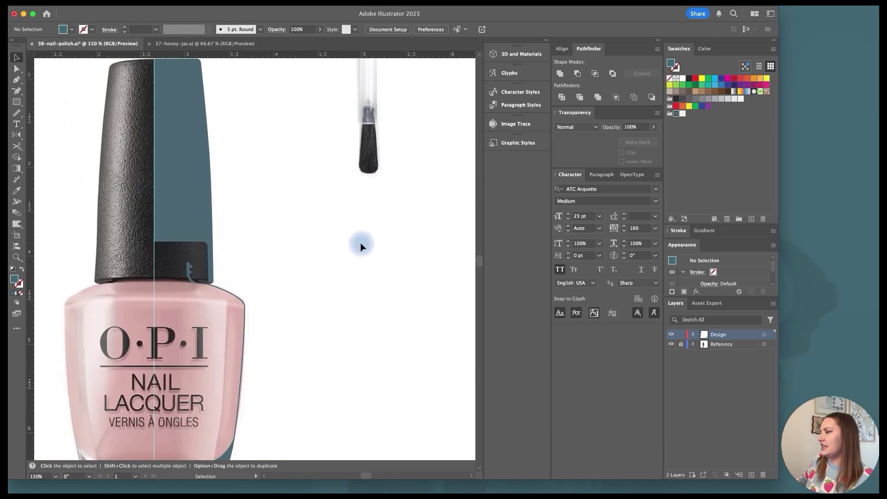
scroll(362, 243, "up", 6)
scroll(361, 244, "right", 1)
scroll(362, 236, "right", 2)
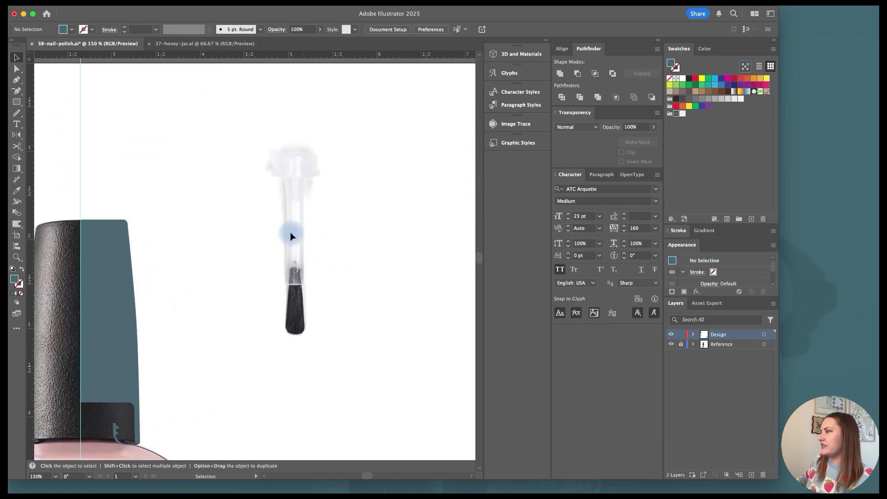
left_click_drag(29, 188, 262, 209)
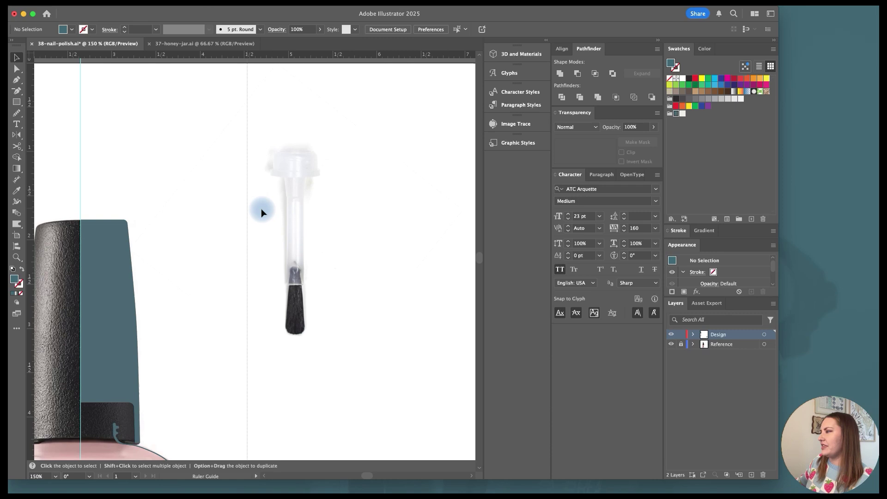
left_click_drag(297, 239, 295, 242)
Step: Trace the right half of the brush stem and plug with straight segments, from the bristles' upper edge at the guide to the plug's recessed top
scroll(303, 291, "up", 2, "alt")
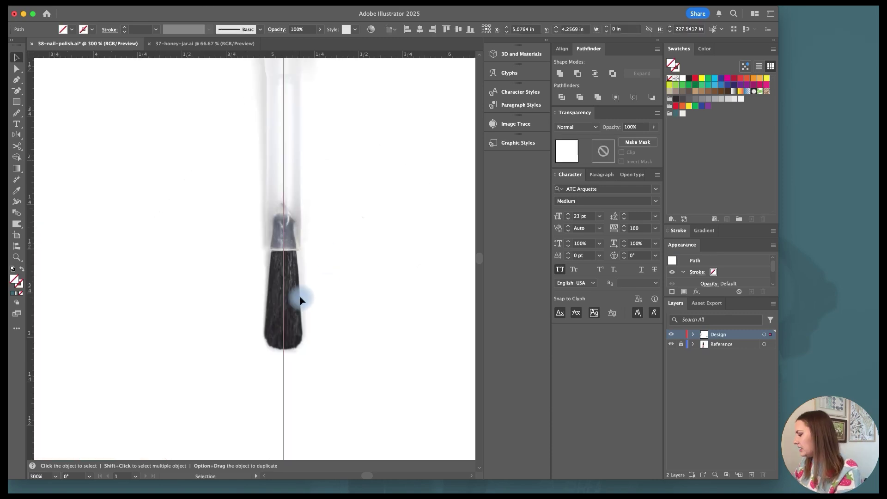
key("p")
scroll(301, 298, "up", 3)
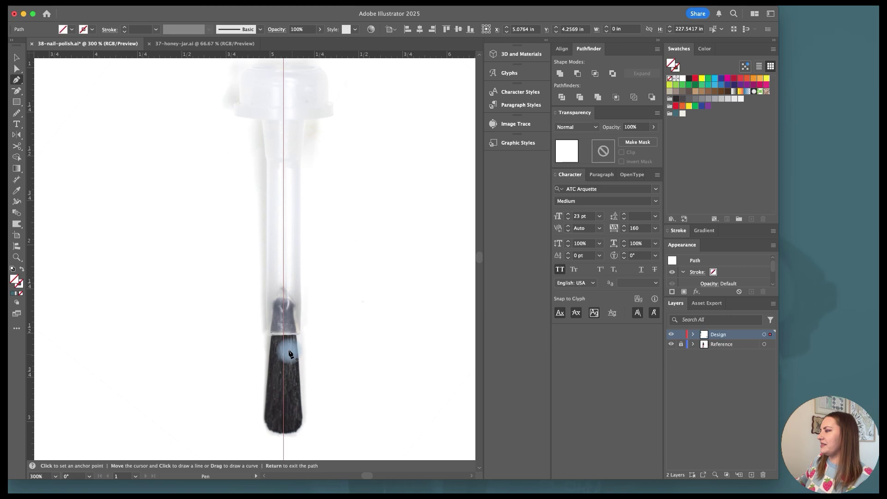
left_click_drag(283, 334, 304, 337)
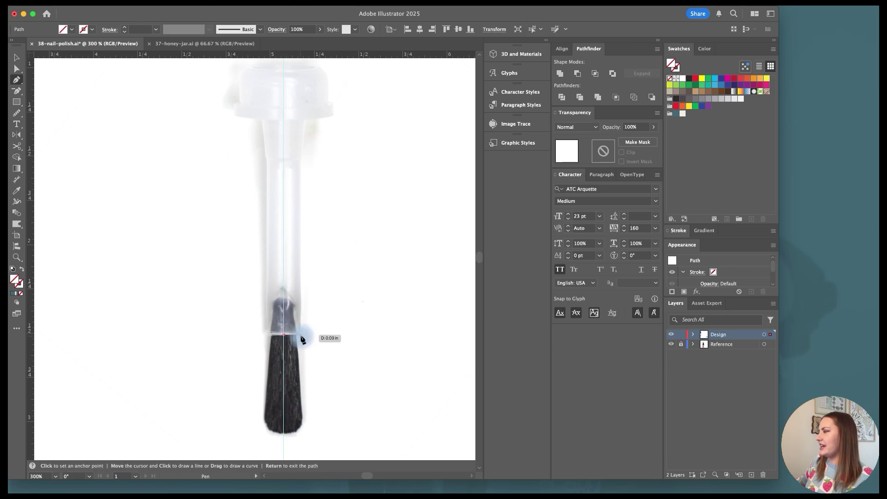
left_click(300, 334)
left_click(300, 164)
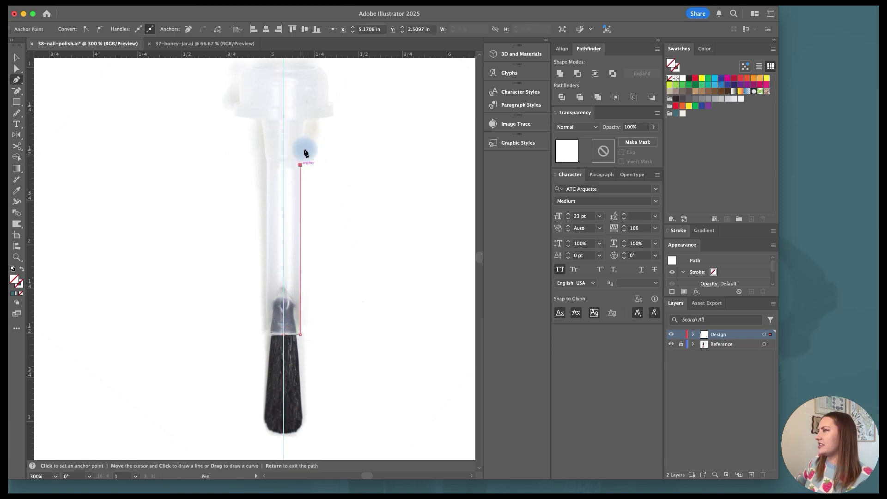
left_click(305, 120)
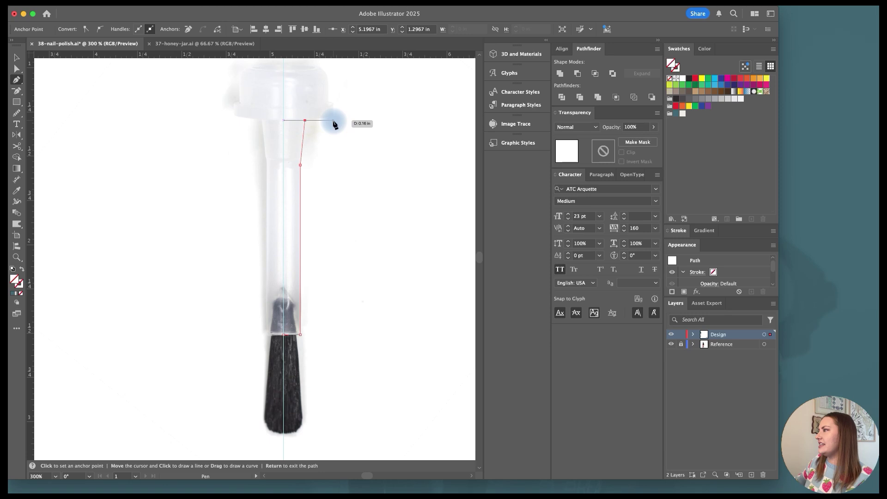
left_click(333, 112)
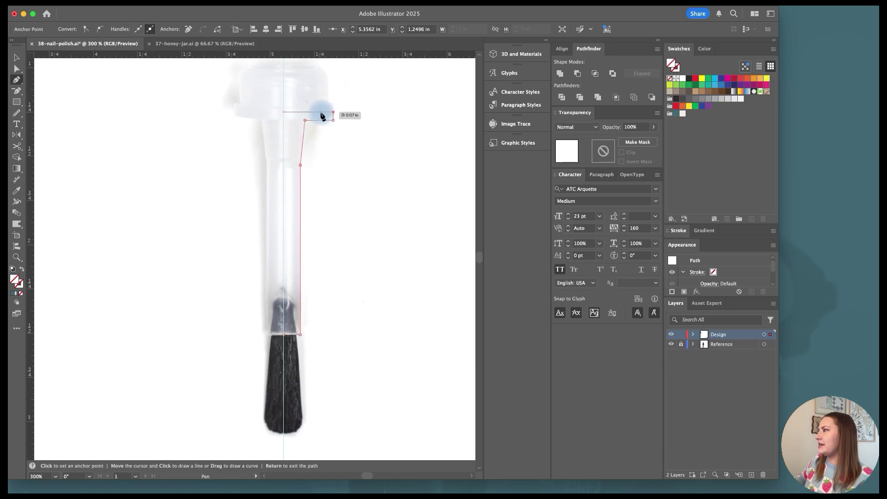
left_click(328, 113)
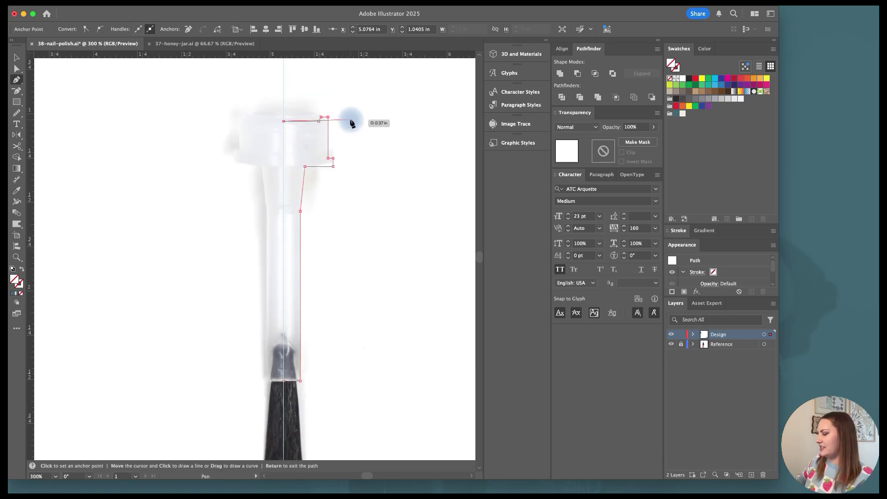
Step: Shift the plug's top outer corner inward, and round the flange's outer corners to about 0.0043 in and its inner corner to about 0.0086 in
key("a")
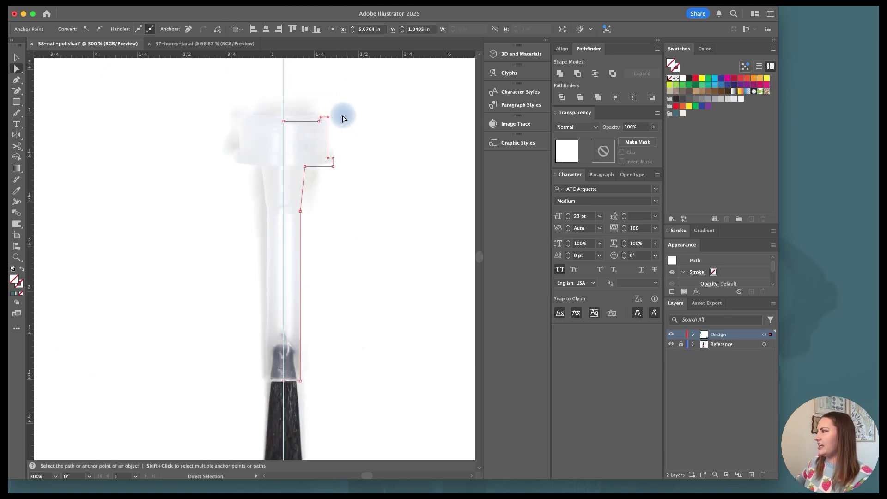
left_click(328, 117)
scroll(329, 120, "up", 4, "alt")
left_click_drag(341, 297, 345, 301)
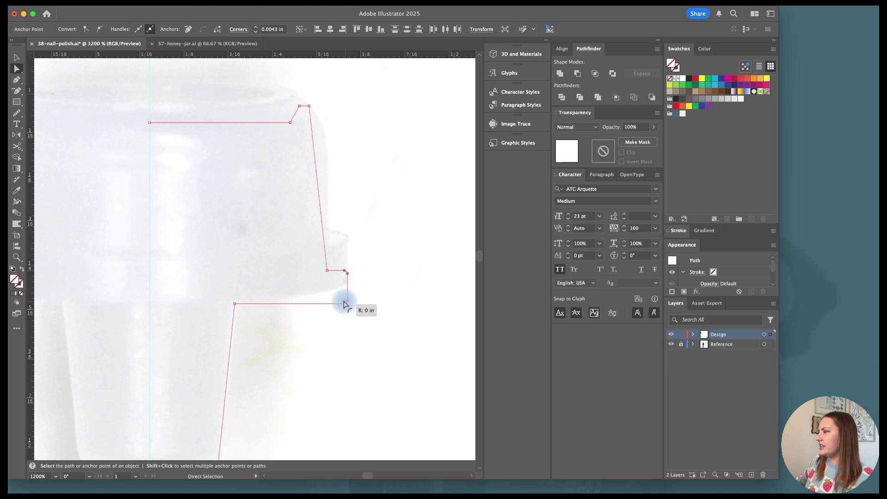
left_click(326, 270)
left_click_drag(332, 265, 335, 265)
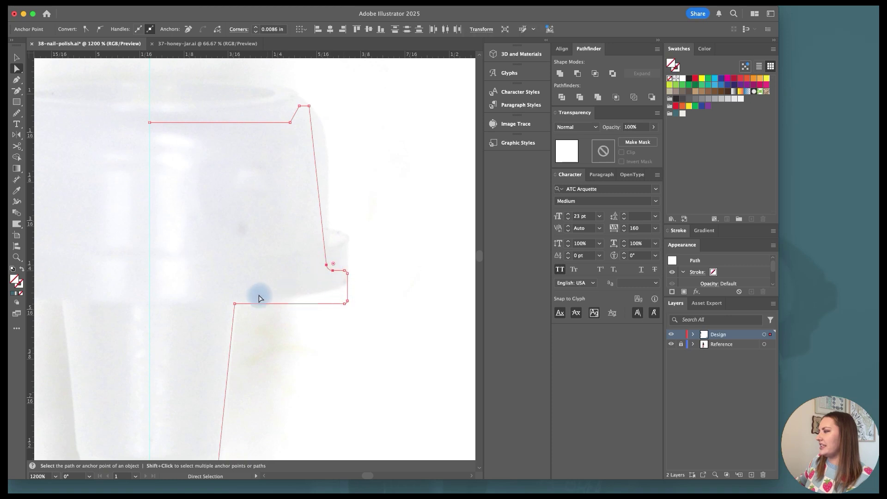
left_click(235, 304)
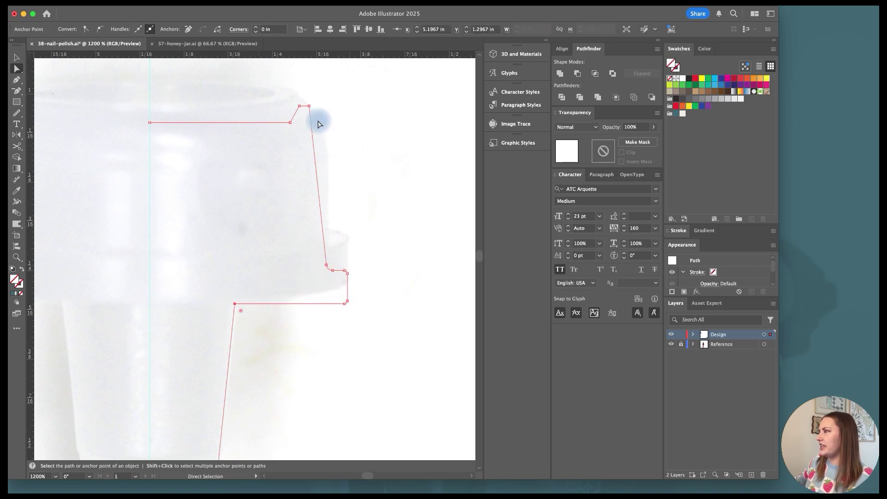
Step: Reshape the plug's upper outer shoulder into a smooth curve that follows the reference, and deselect the path
left_click(309, 106)
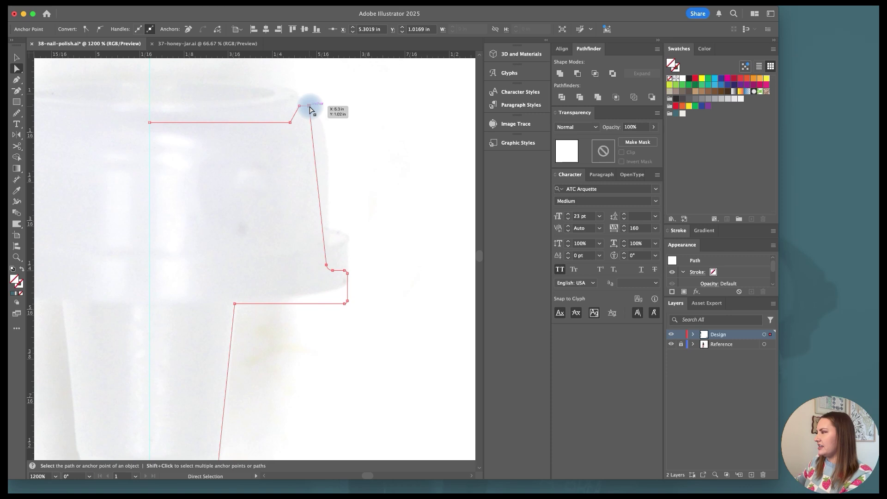
key("shift+c")
mouse_move(309, 105)
left_mouse_down()
mouse_move(300, 101)
mouse_move(319, 118)
mouse_move(306, 94)
mouse_move(310, 101)
left_mouse_up()
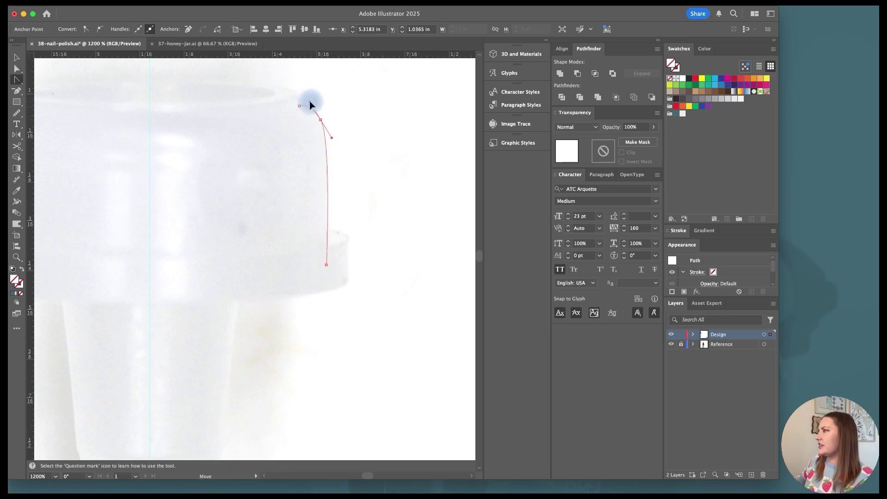
key("v")
left_click(356, 132)
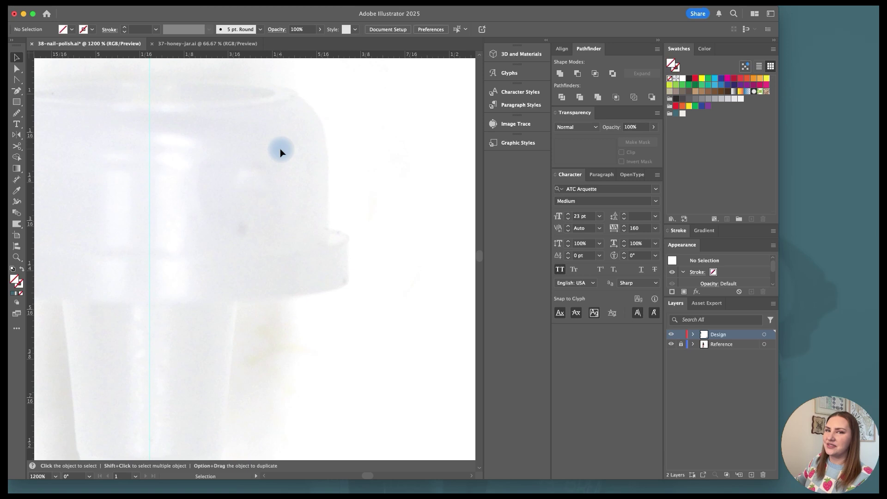
Step: Fill the traced half profile of the brush stem and plug with the teal colour 3a6471
scroll(356, 181, "down", 4, "alt")
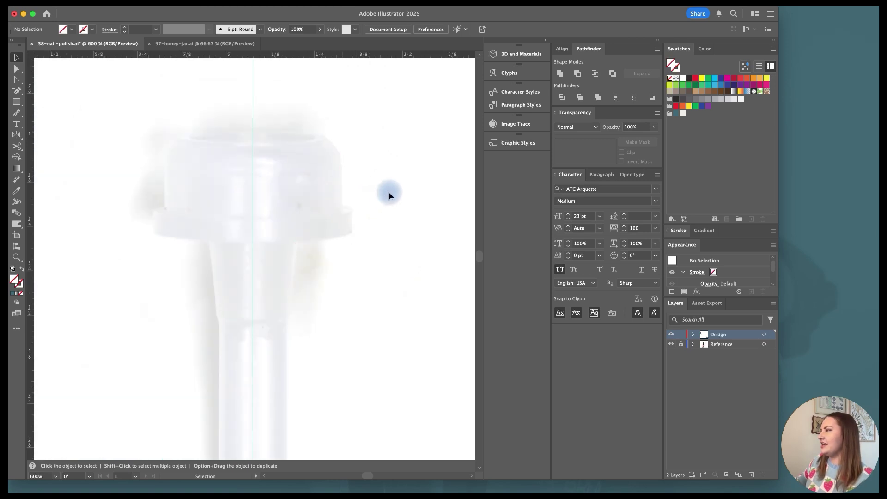
left_click_drag(388, 191, 303, 219)
left_click(12, 294)
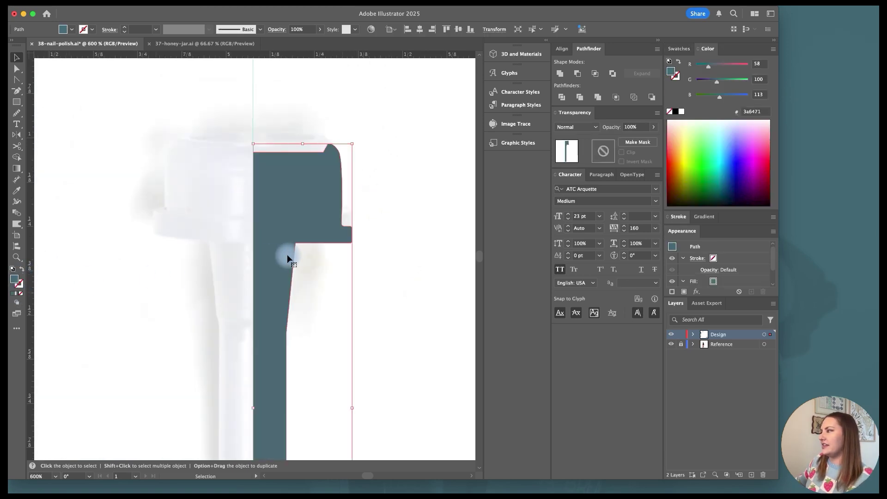
Step: Close the brush stem and plug profile along the centre guide, from the recessed top down to the bristles' upper edge
key("p")
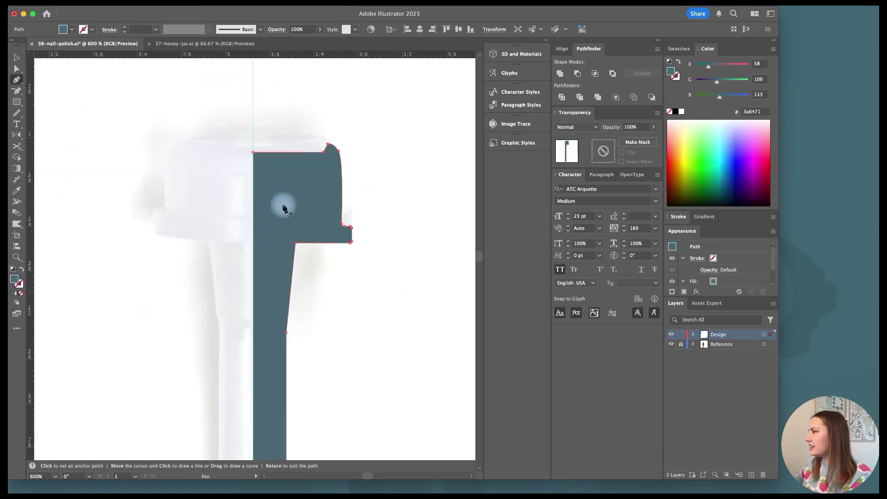
left_click(255, 154)
scroll(290, 220, "down", 8)
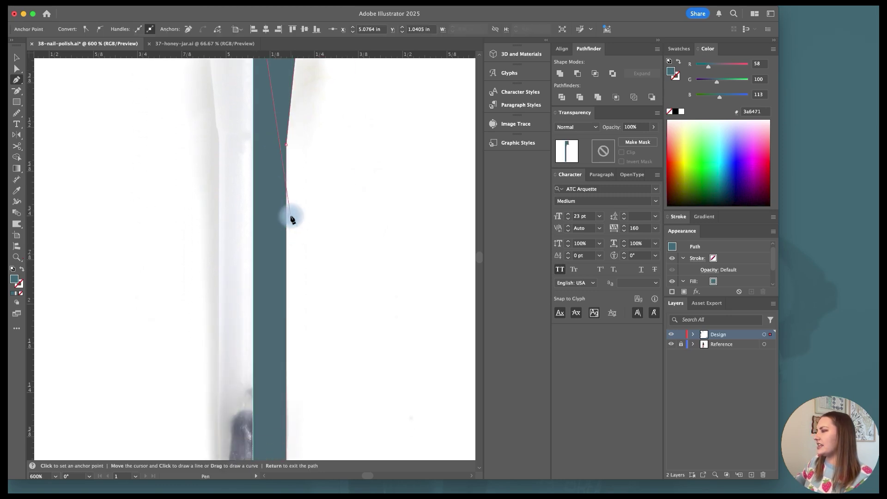
left_click(256, 365)
key("v")
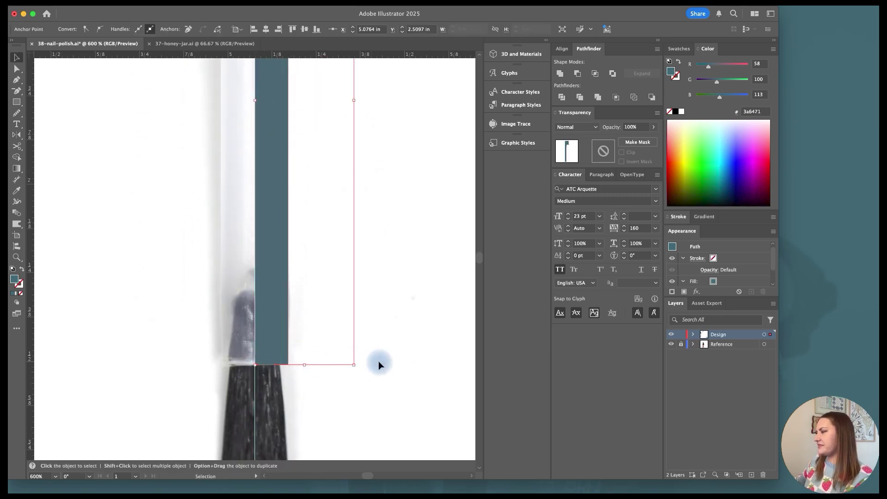
left_click(375, 364)
Step: Revolve the brush profile 360° from its left edge into a 3D stem and plug, and deselect it
scroll(367, 369, "down", 2, "alt")
scroll(367, 370, "down", 1)
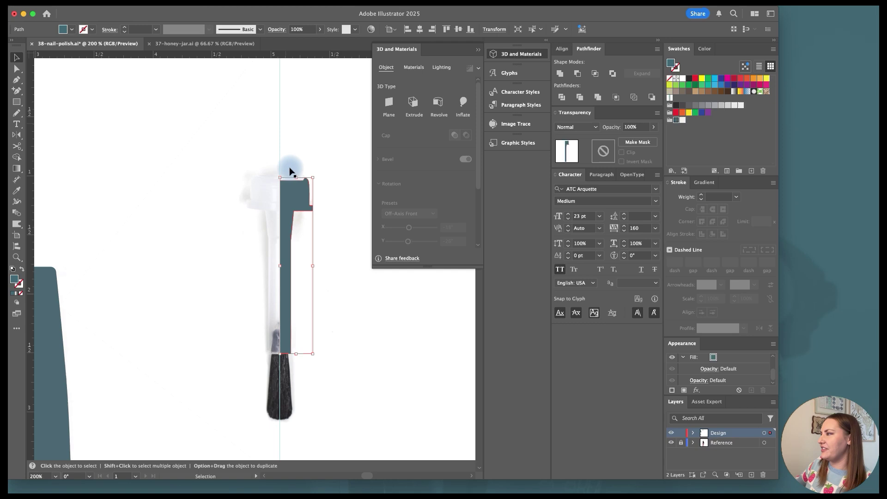
left_click(438, 103)
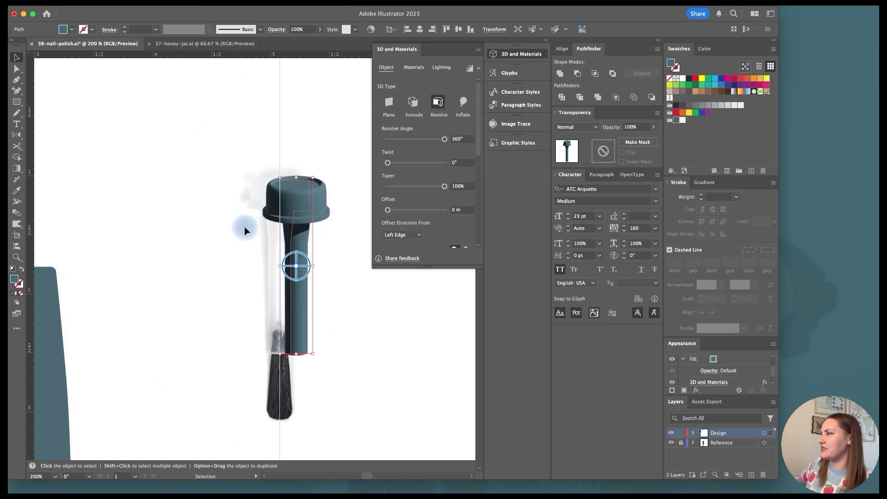
left_click(341, 323)
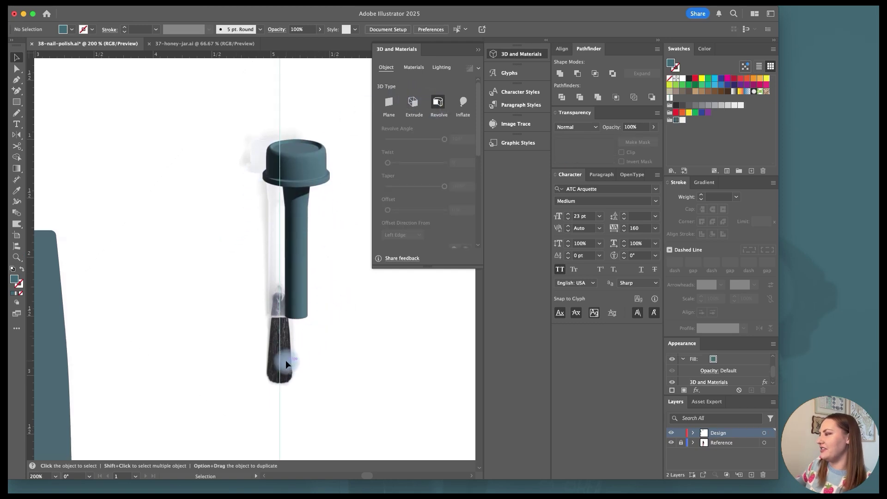
Step: Trace the outline of the exposed bristles on the brush photo with the Pencil tool, and deselect the path
scroll(286, 365, "up", 2, "alt")
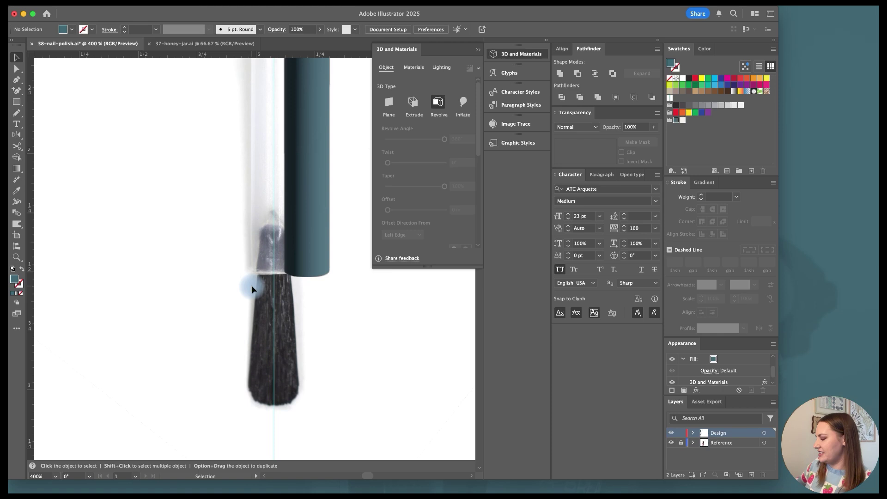
key("n")
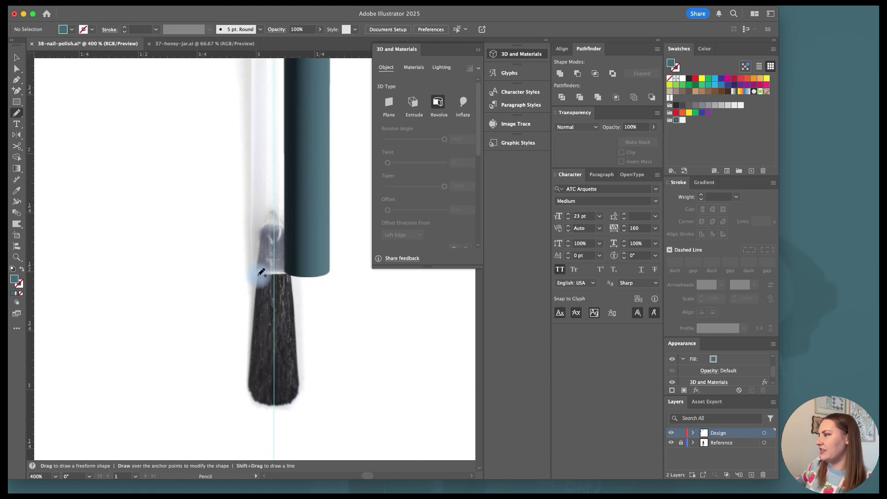
mouse_move(259, 297)
left_mouse_down()
mouse_move(253, 377)
mouse_move(279, 402)
left_mouse_up()
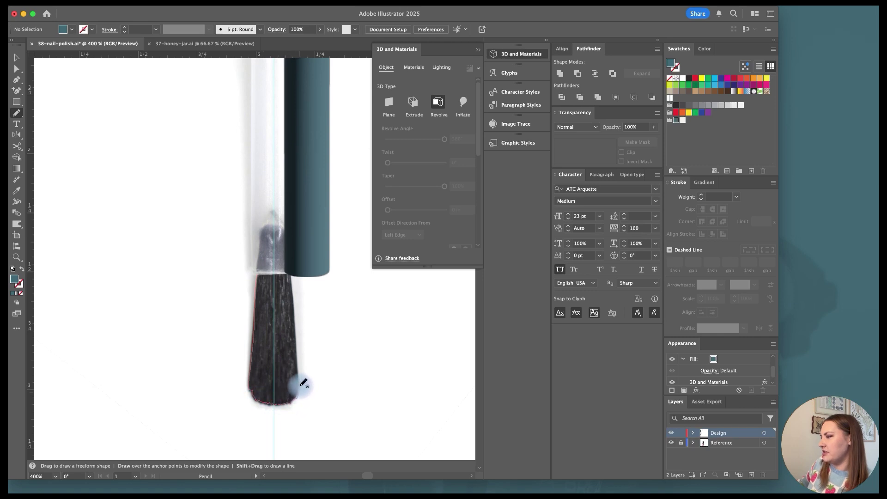
mouse_move(304, 383)
left_mouse_down()
mouse_move(293, 274)
mouse_move(262, 273)
left_mouse_up()
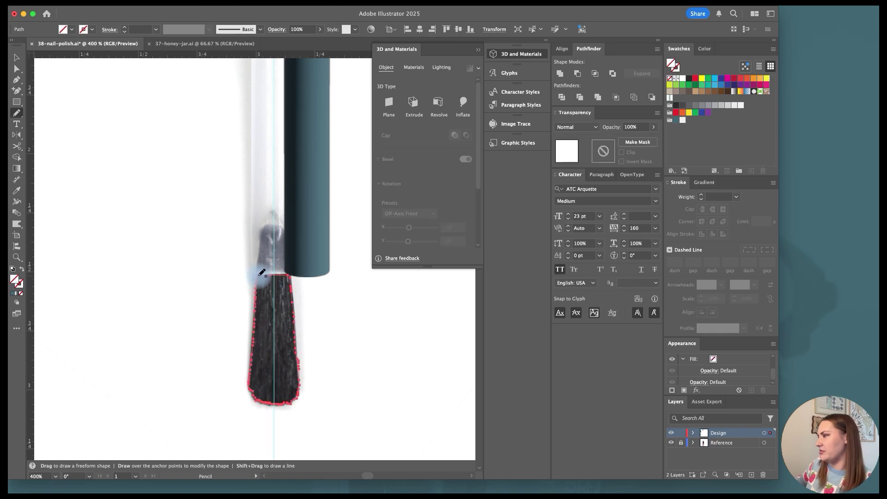
key("v")
left_click(325, 333)
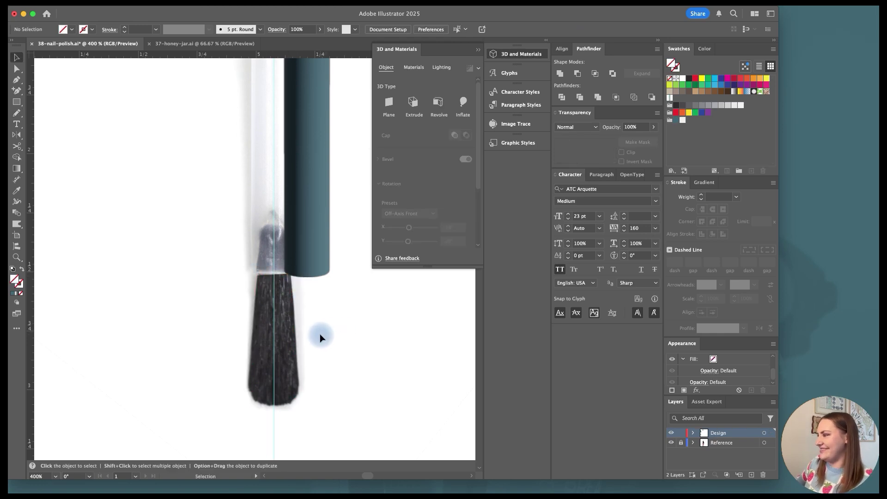
Step: Trace the upper part of the bristles, visible inside the clear stem, as a Pencil outline meeting the exposed bristles
left_click(296, 336)
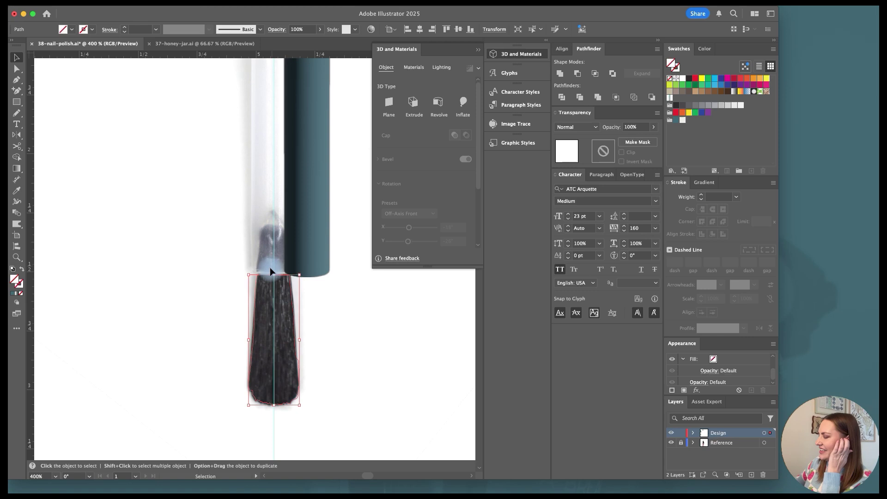
key("n")
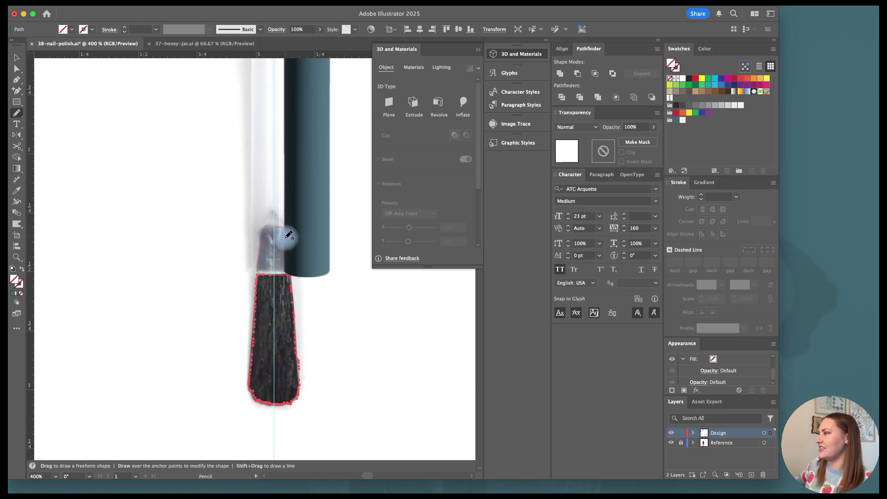
left_click_drag(289, 235, 298, 277)
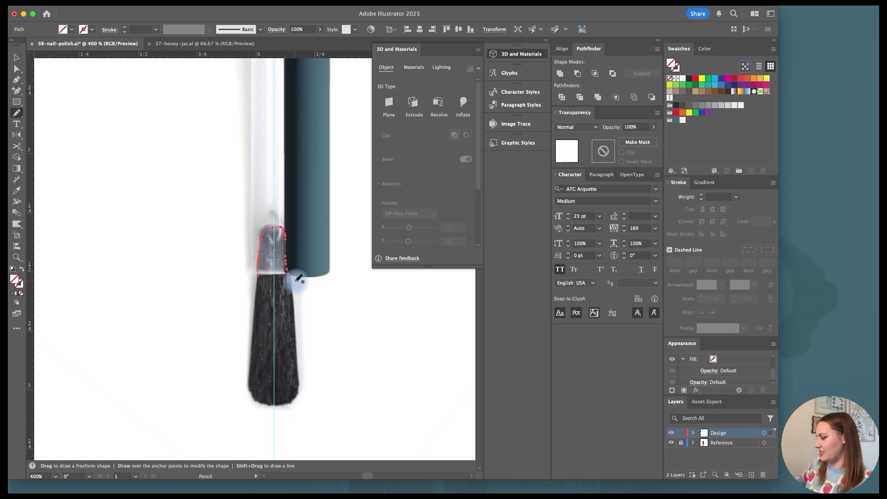
Step: Select both traced parts of the bristles and fill them with a medium grey swatch
key("v")
left_click(292, 294, "shift")
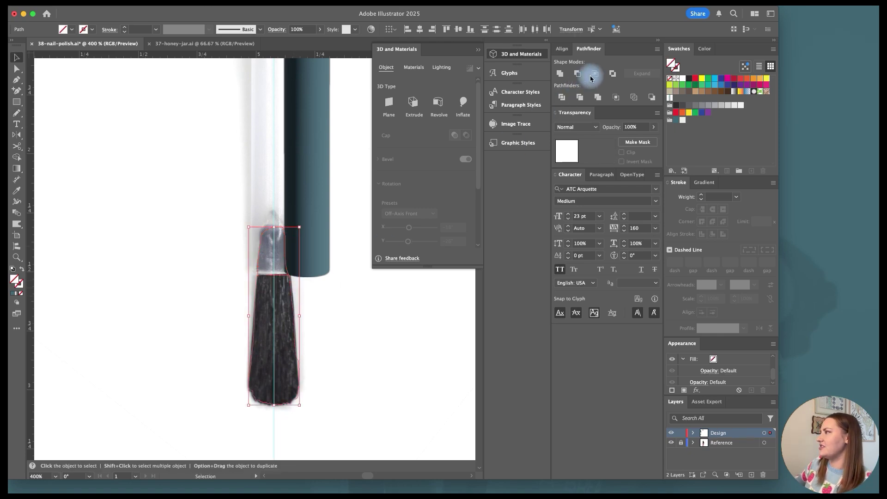
left_click(696, 105)
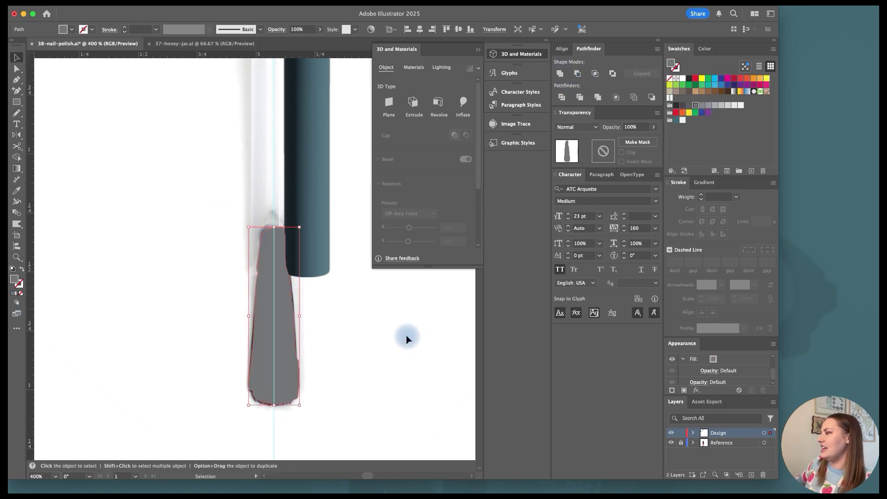
Step: Inflate the grey bristles in 3D on both sides with the volume at 57%
left_click(463, 103)
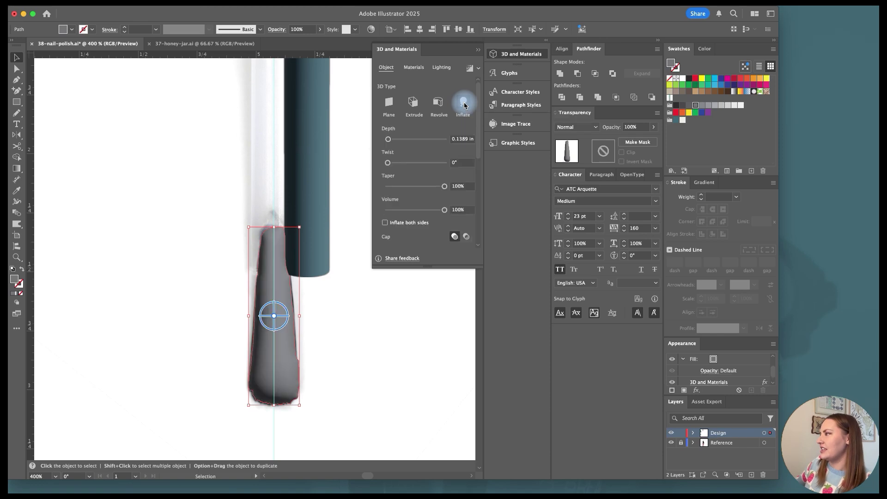
left_click(420, 209)
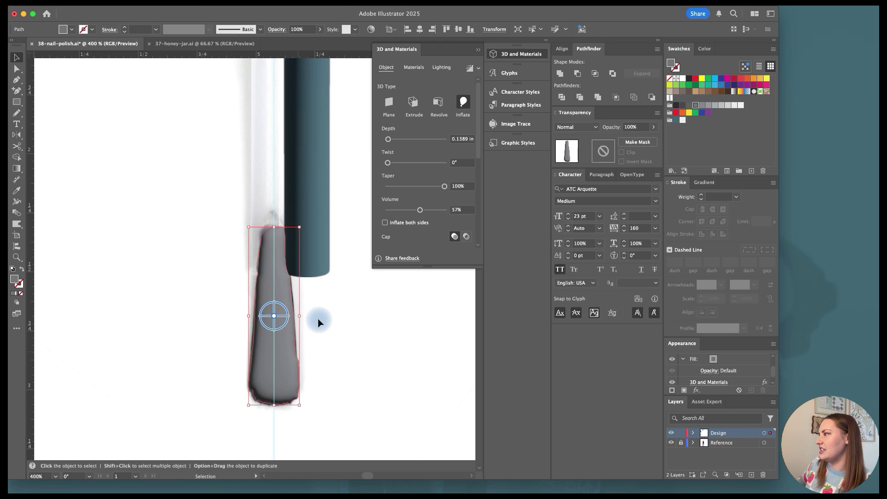
left_click(388, 223)
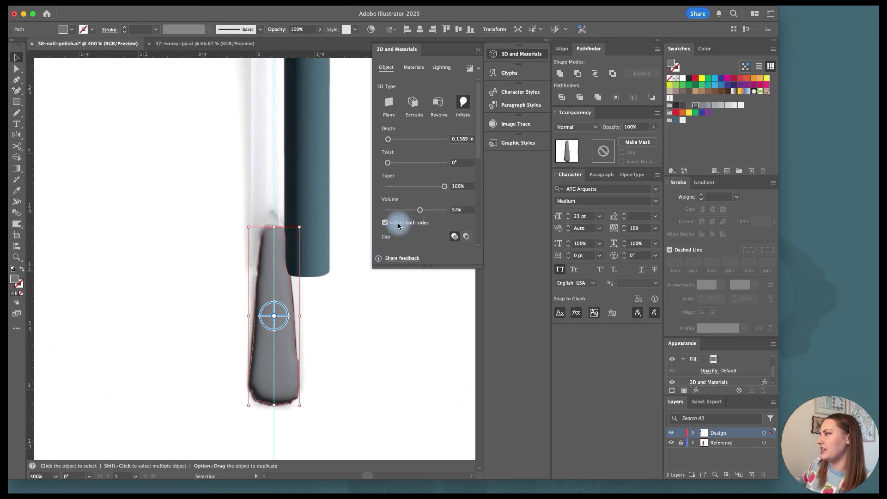
Step: Turn the bristles 90° about Y to judge their thickness, and set their depth to 0 in and volume to 48%
left_click_drag(481, 154, 484, 232)
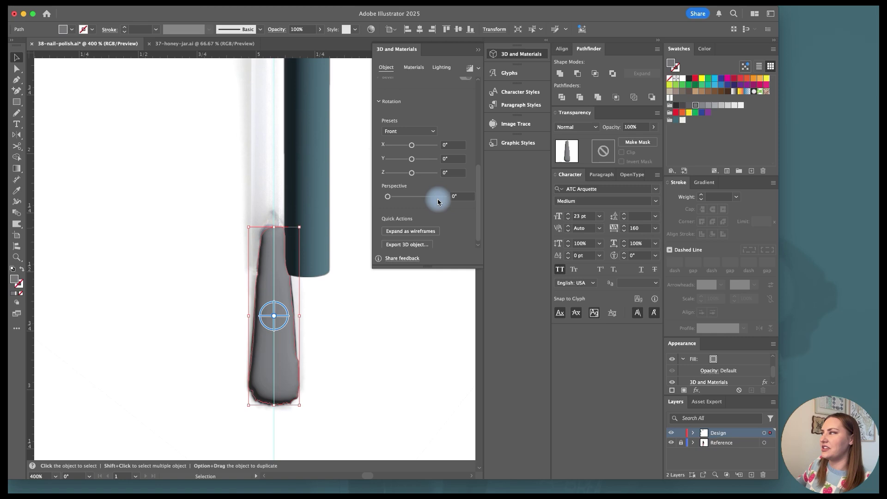
left_click_drag(412, 160, 424, 161)
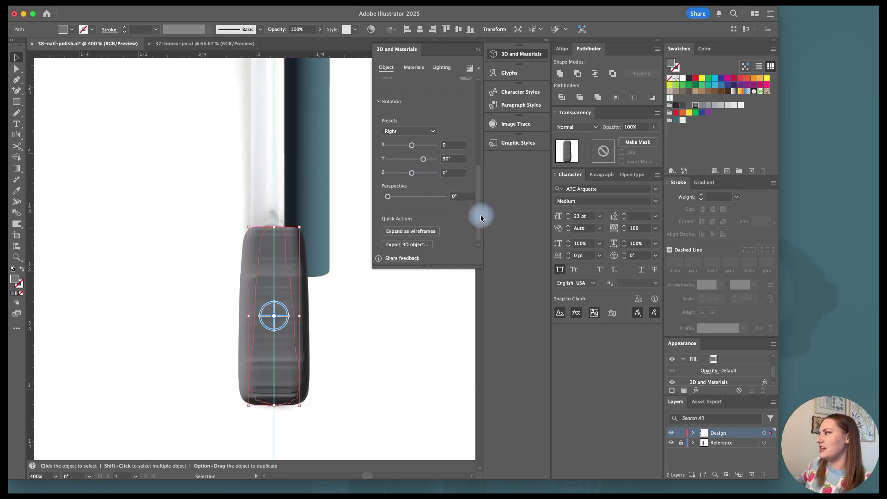
left_click_drag(481, 215, 481, 216)
left_click_drag(478, 185, 485, 95)
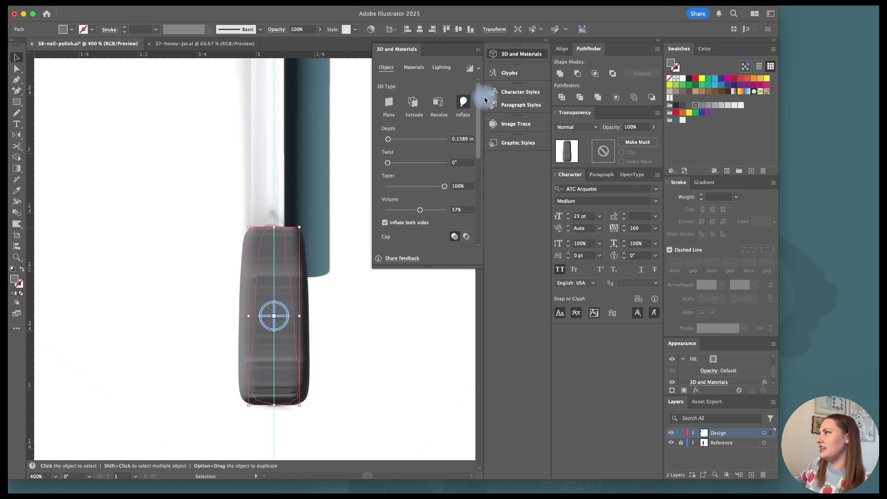
left_click_drag(406, 138, 388, 142)
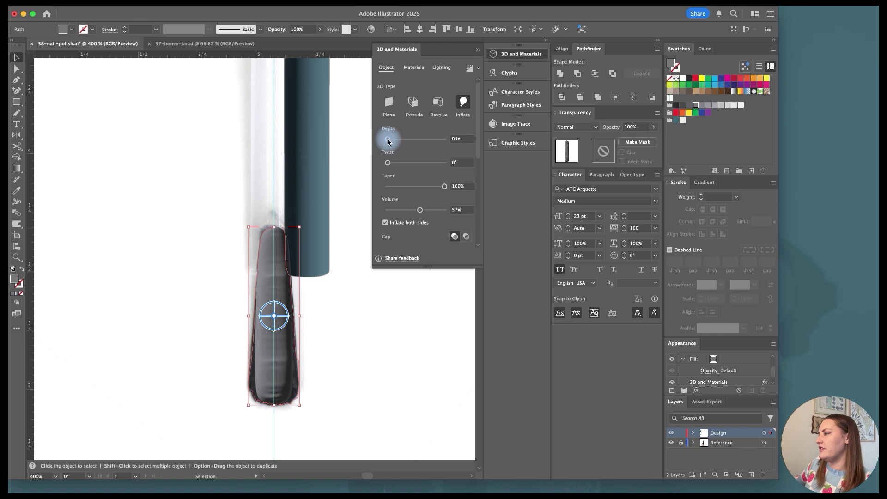
mouse_move(420, 210)
left_mouse_down()
mouse_move(408, 209)
mouse_move(415, 213)
left_mouse_up()
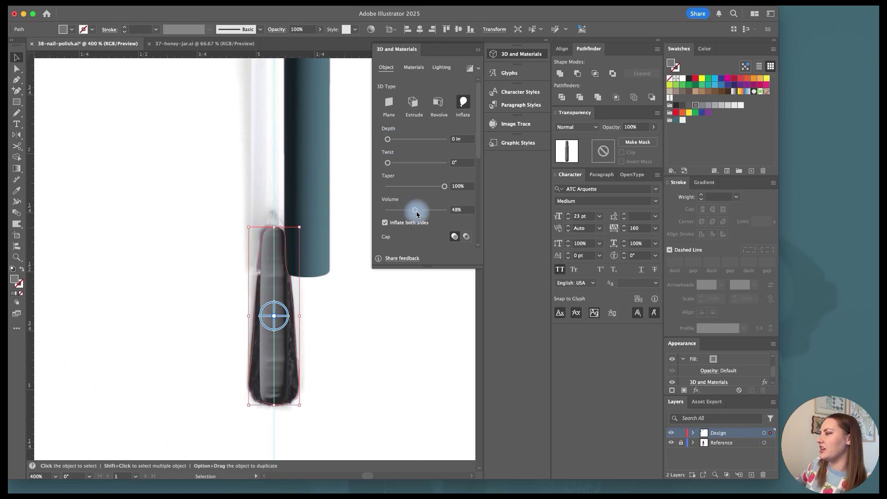
Step: Turn the bristles back towards the front with a Y rotation of 7°, and deselect them
left_click_drag(478, 135, 479, 229)
left_click_drag(417, 155, 412, 156)
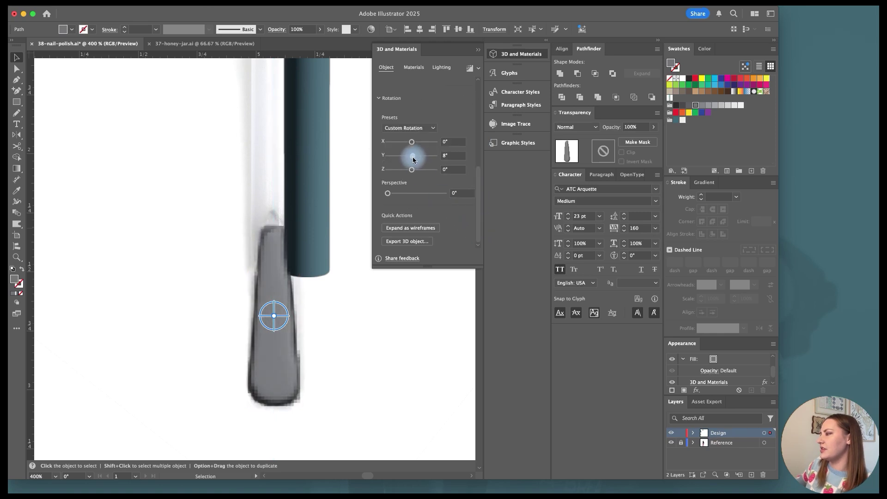
left_click(378, 316)
Step: Draw a nail polish drip shape around the bristles' tip with the Pencil tool, giving it a wavy upper edge, one short and one longer drip
scroll(377, 315, "down", 5, "alt")
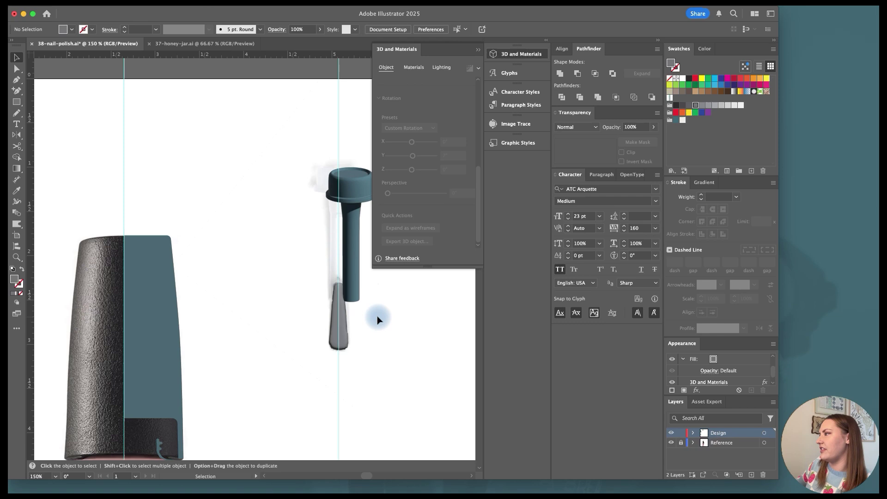
scroll(377, 315, "down", 3)
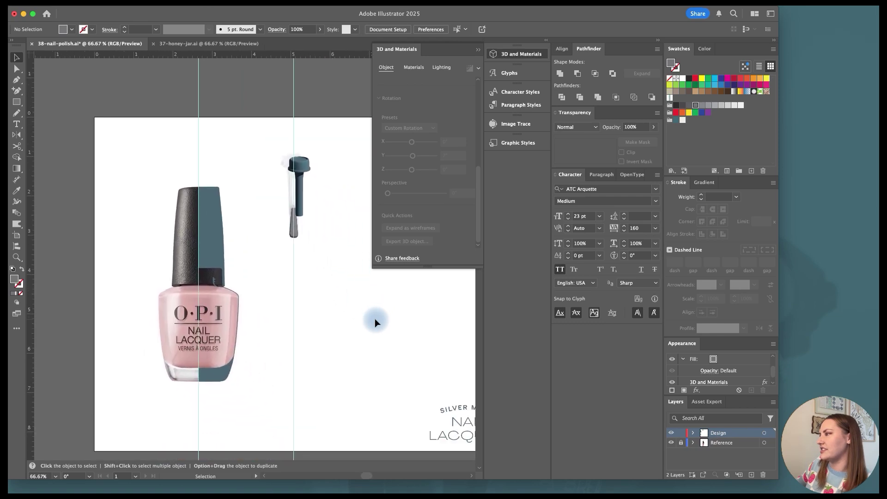
scroll(286, 234, "up", 2, "alt")
scroll(286, 235, "up", 4, "alt")
scroll(328, 254, "right", 5)
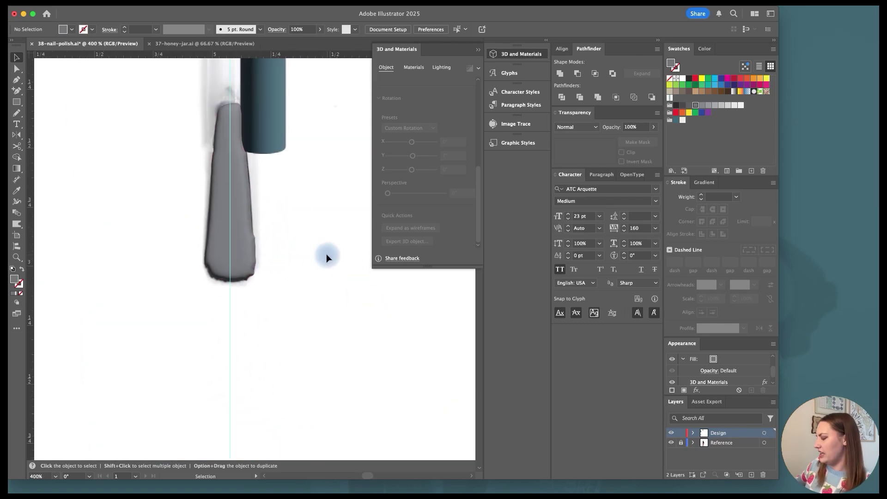
key("n")
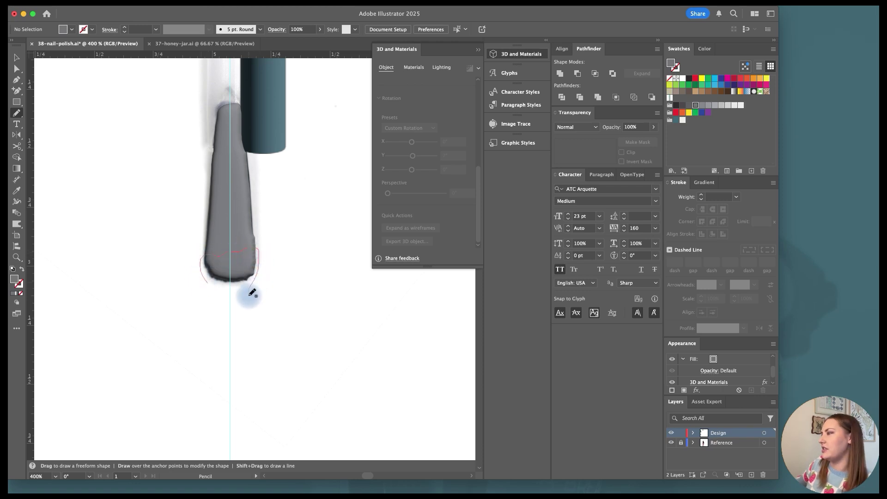
mouse_move(249, 296)
left_mouse_down()
mouse_move(251, 319)
mouse_move(240, 296)
left_mouse_up()
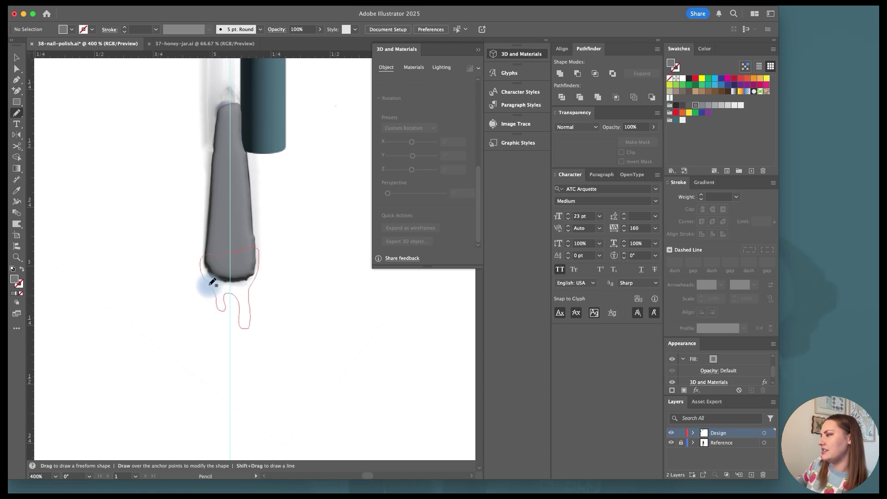
left_click_drag(213, 282, 211, 283)
Step: Fill the polish drip shape with the teal sampled from the revolved brush stem using the Eyedropper
key("v")
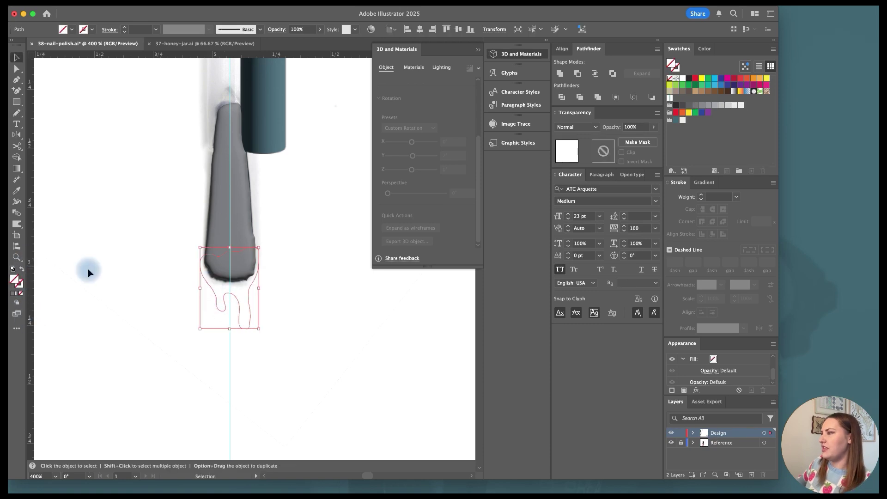
key("i")
left_click(240, 204)
left_click(275, 111)
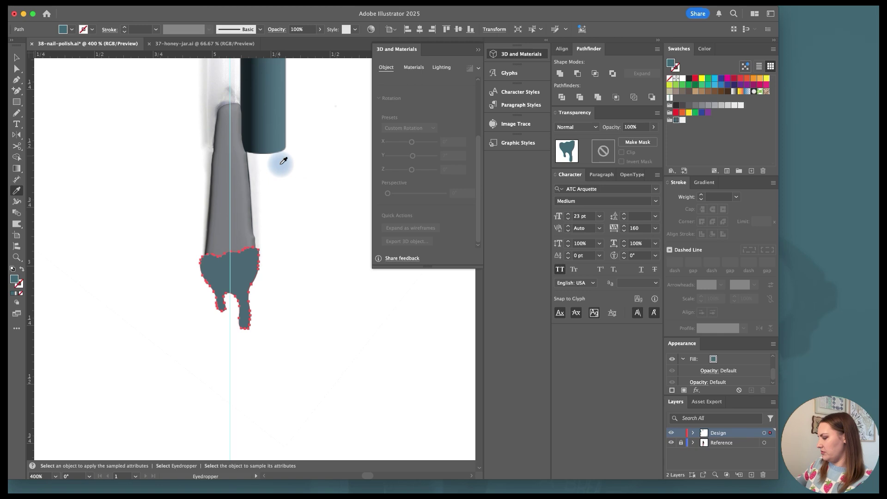
Step: Inflate the two-drip polish shape with 0 in depth and 87% volume, and deselect it to judge the look
key("v")
left_click_drag(478, 164, 478, 93)
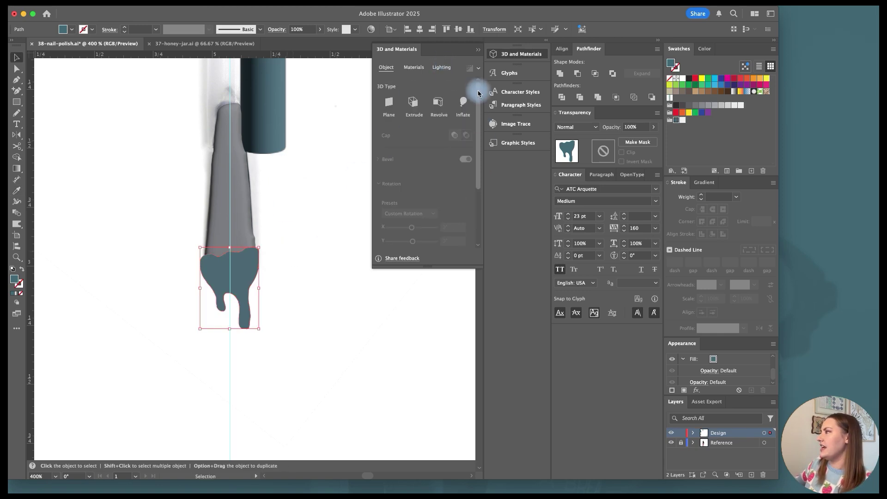
left_click(461, 103)
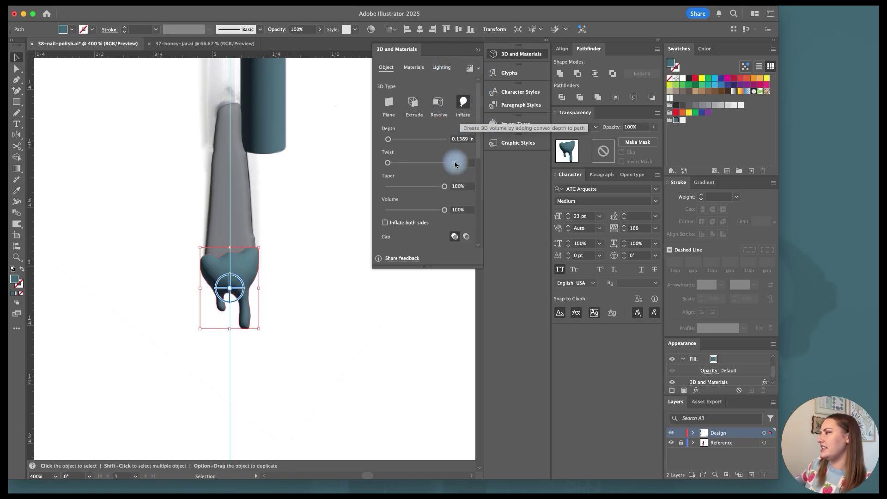
left_click(429, 210)
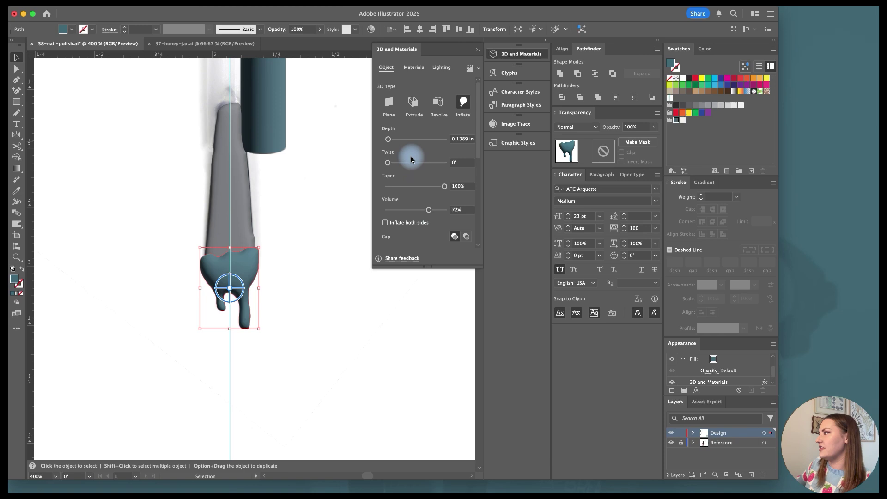
left_click_drag(390, 139, 388, 141)
left_click(429, 209)
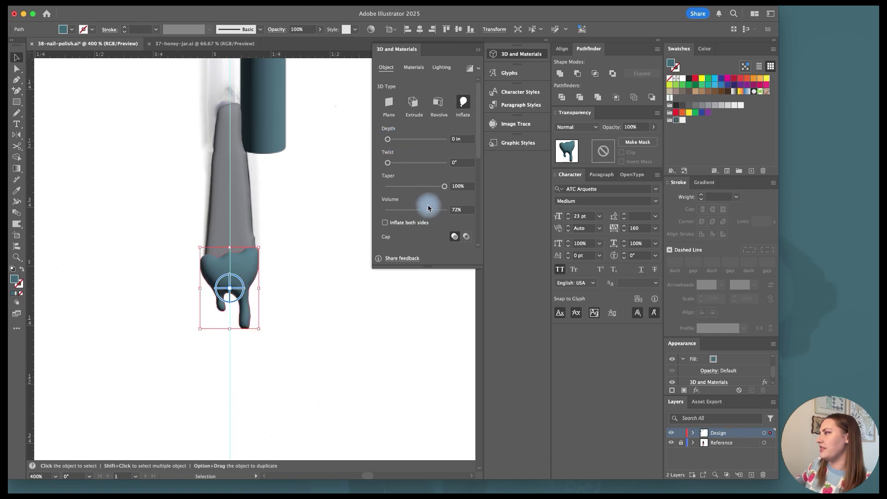
left_click_drag(439, 214, 439, 214)
left_click(297, 297)
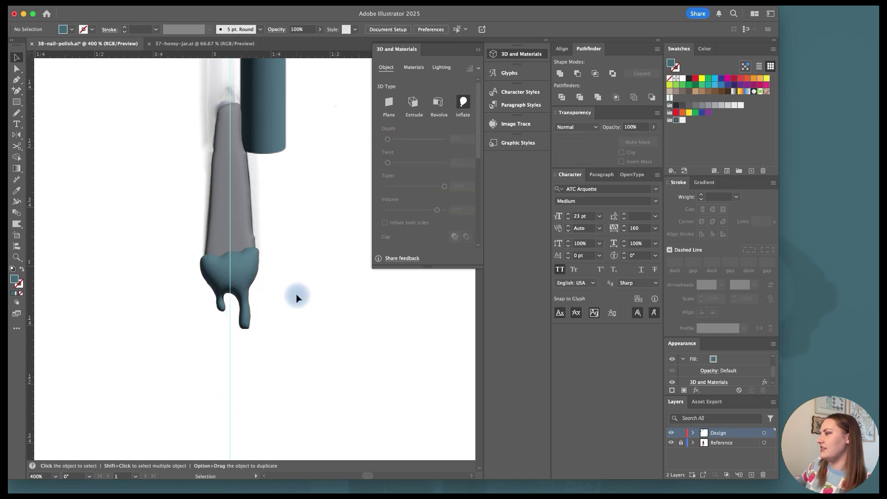
Step: Delete the inflated polish shape and draw a new one around the bristles' tip with the Pencil tool, with a wavy upper edge and one long drip
left_click(250, 275)
scroll(263, 291, "down", 1)
scroll(263, 291, "left", 1)
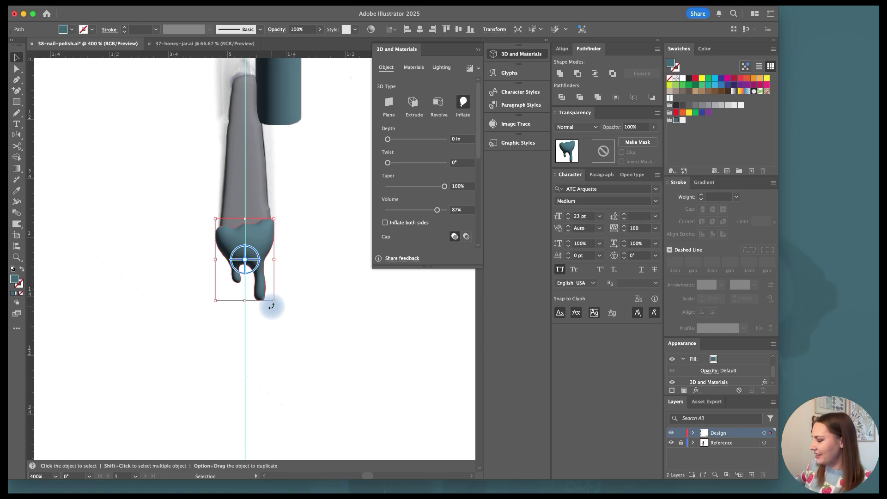
key("Delete")
key("n")
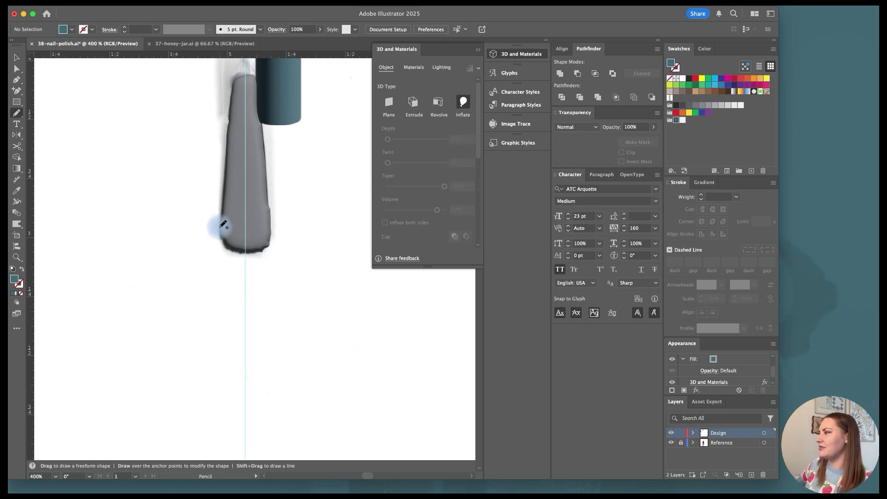
left_click_drag(238, 226, 263, 270)
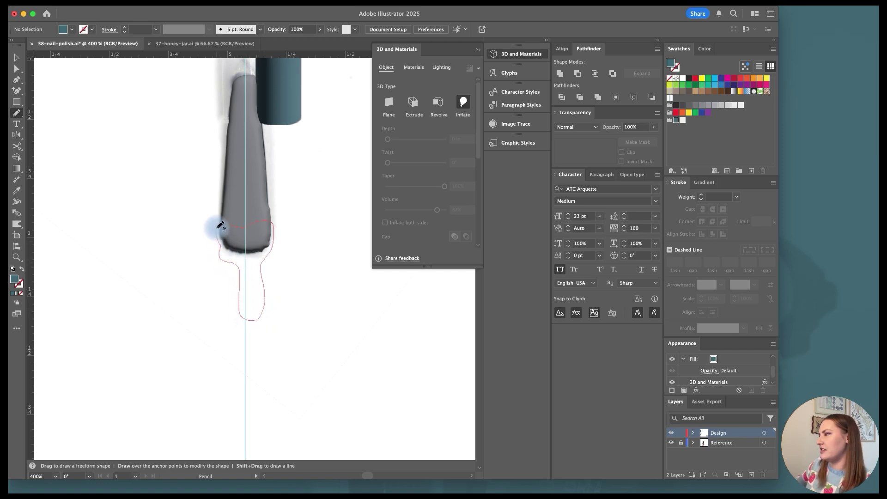
left_click_drag(220, 225, 218, 228)
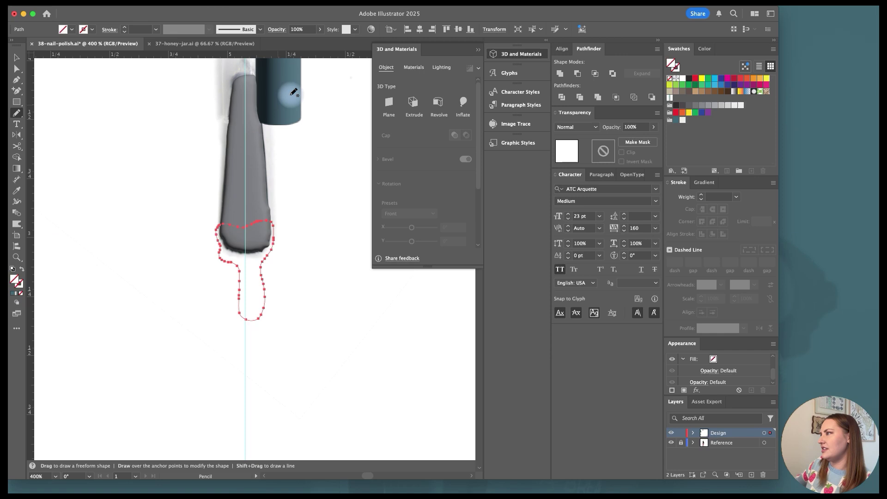
Step: Fill the new drip shape with the brush stem's teal and inflate it on both sides with 0 in depth and 75% volume
key("i")
left_click(283, 98)
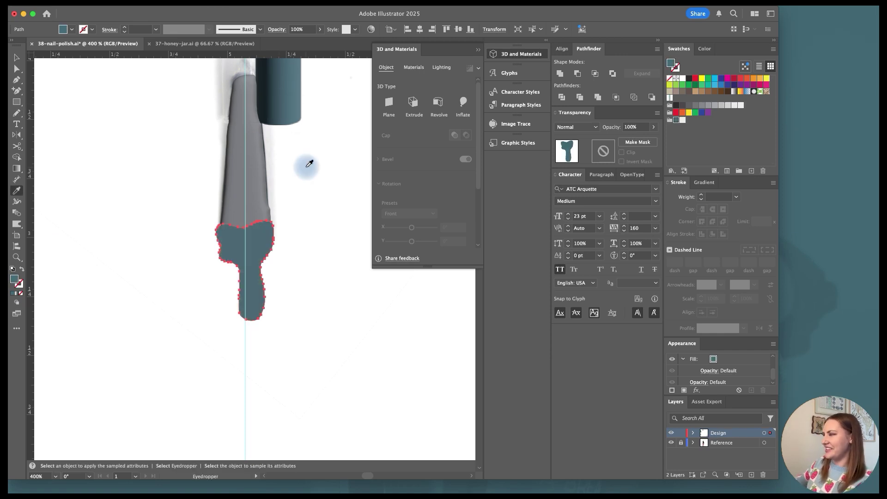
key("v")
left_click(461, 119)
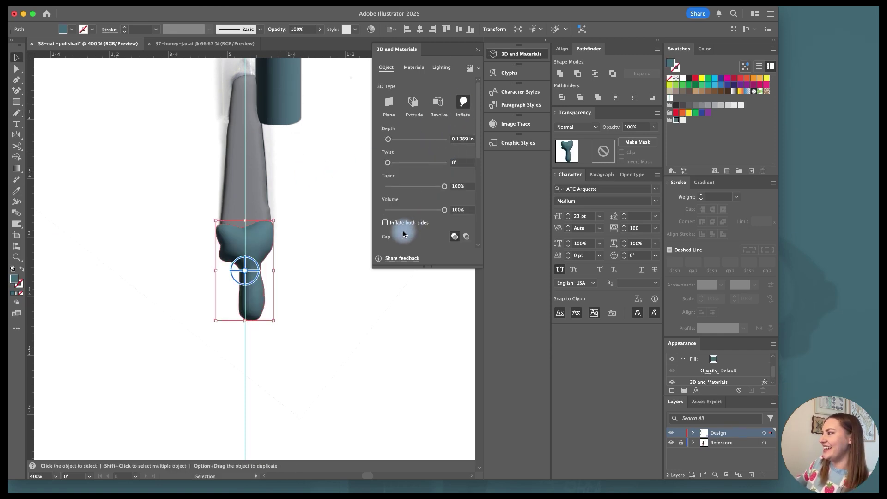
left_click(387, 224)
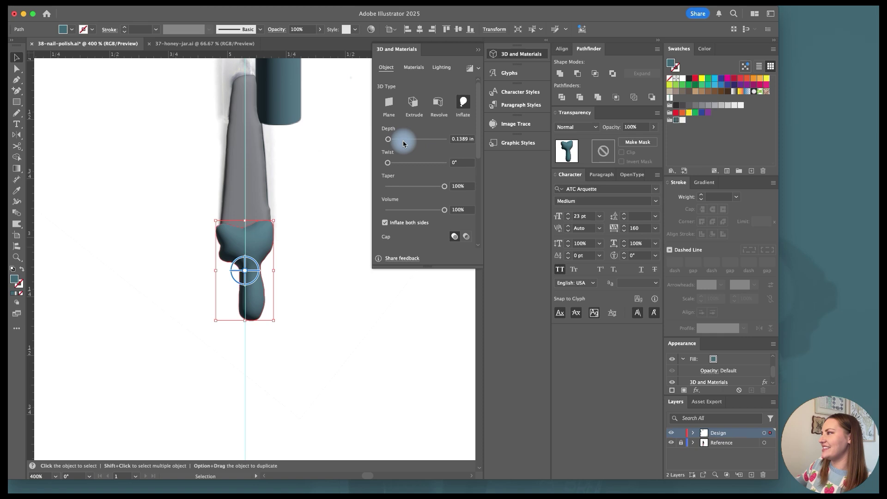
left_click(389, 143)
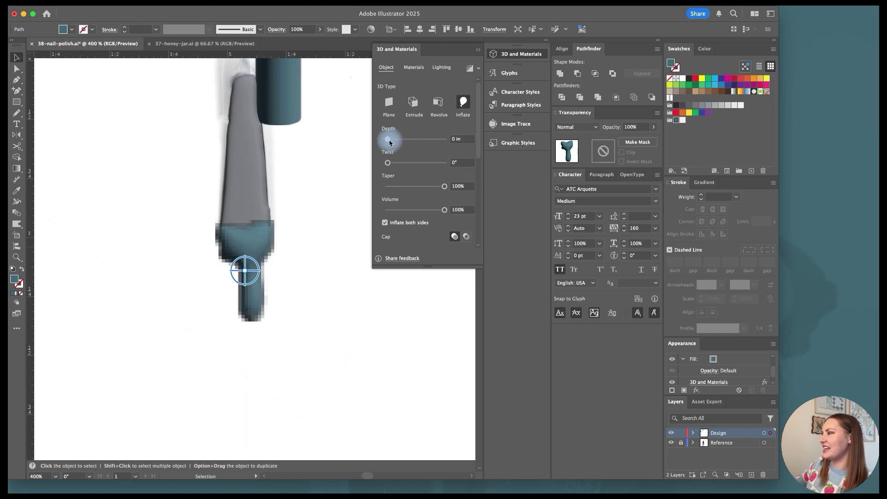
left_click(430, 210)
left_click(303, 264)
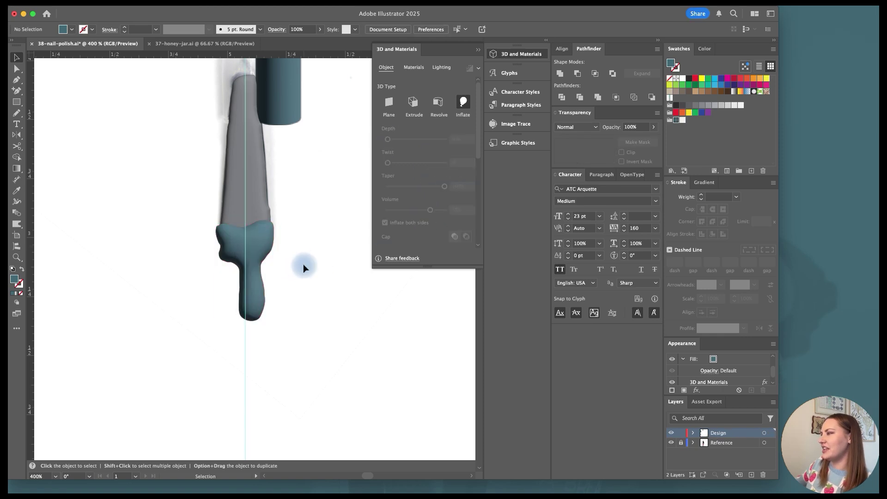
Step: Smooth the inflated drip's path by 10% with the Smooth tool
left_click(252, 277)
left_click_drag(16, 113, 48, 145)
left_click_drag(237, 102, 233, 102)
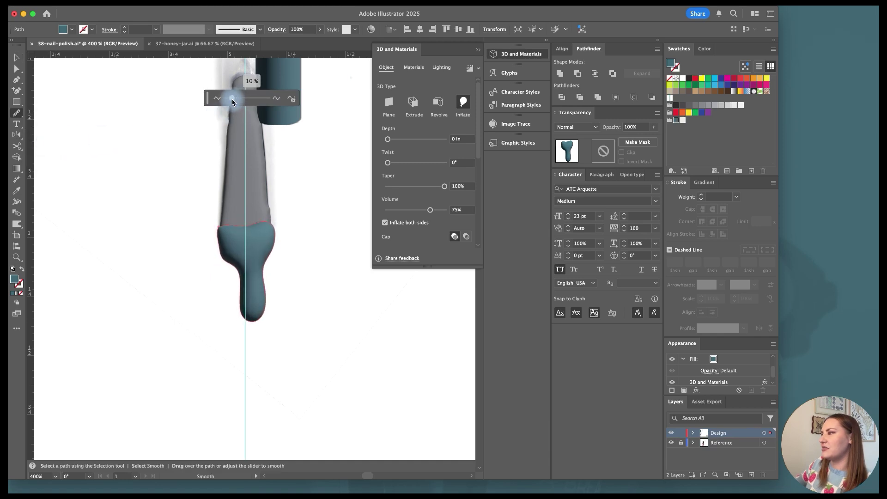
left_click(16, 58)
Step: Shift the anchor point at the drip's upper-left corner slightly outward and down, and deselect the drip
scroll(212, 224, "up", 4, "alt")
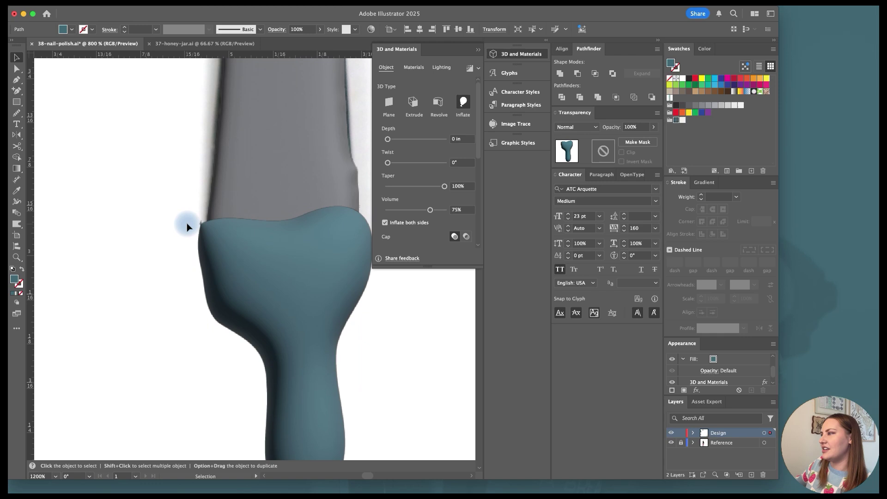
scroll(211, 224, "up", 1, "alt")
key("a")
left_click_drag(208, 216, 199, 225)
scroll(198, 225, "down", 8, "alt")
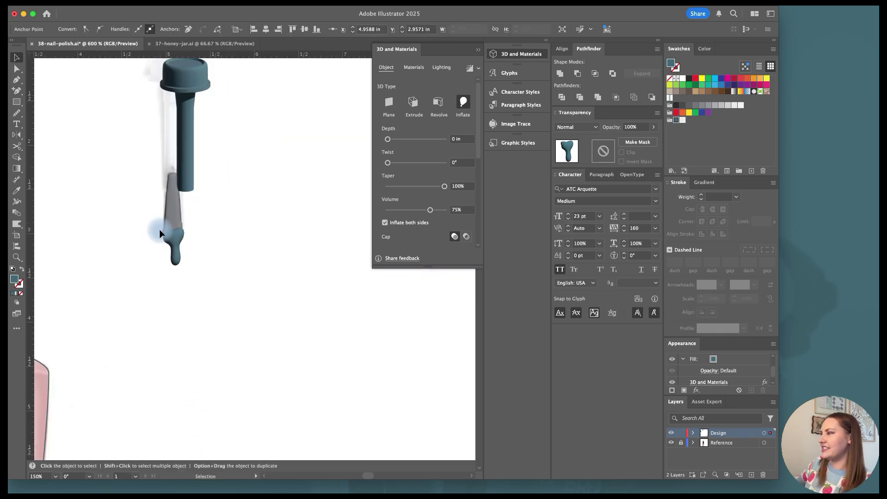
key("v")
left_click(246, 251)
scroll(242, 252, "down", 2, "alt")
scroll(248, 248, "left", 2)
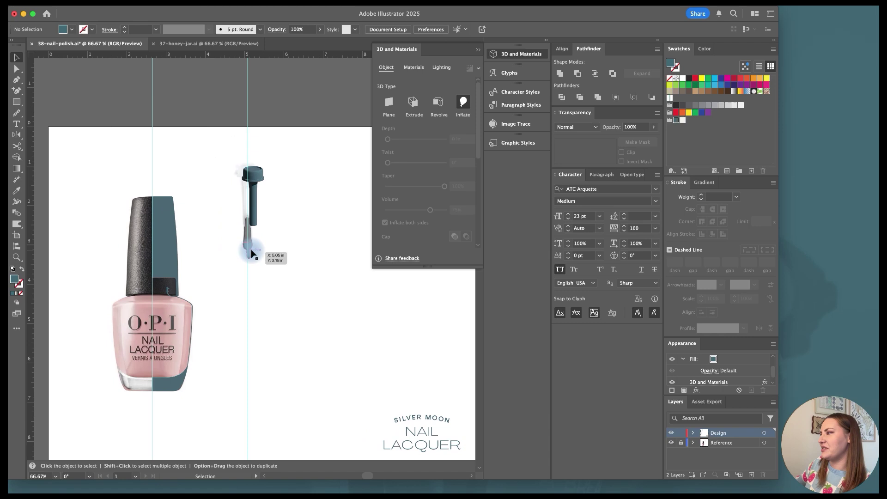
Step: Revolve the bottle cap's half profile into a 3D object and move the cap up off the bottle neck
left_click(170, 258)
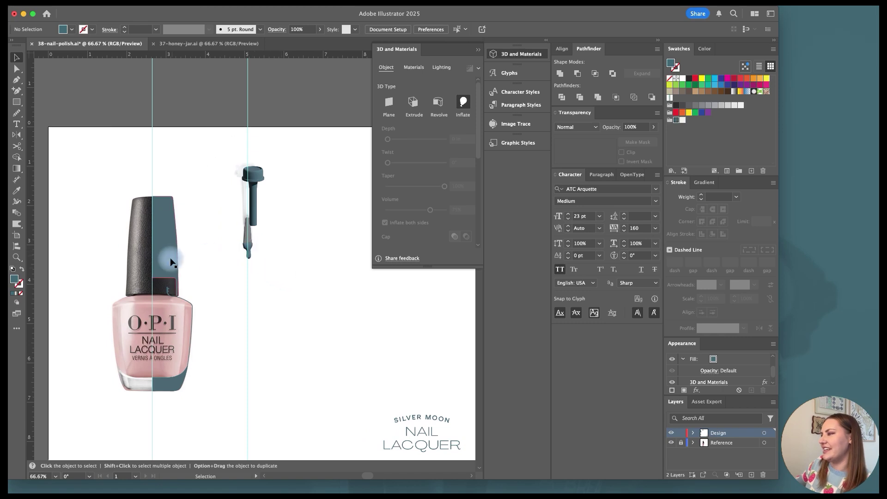
left_click(438, 103)
left_click_drag(176, 273, 176, 210)
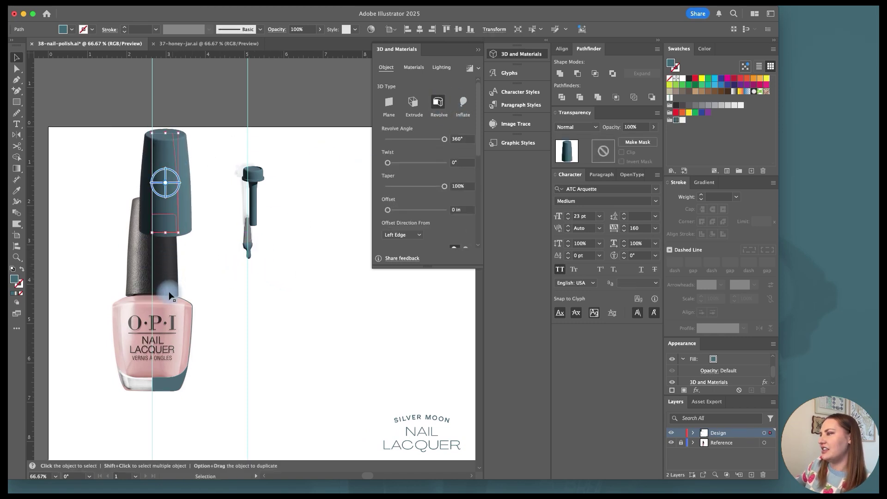
Step: Offset the glass bottle's half profile by 0.01 in with miter joins, and swap the offset path's fill and stroke to make it an outline
scroll(208, 342, "left", 2)
left_click(209, 340)
scroll(215, 343, "up", 6, "alt")
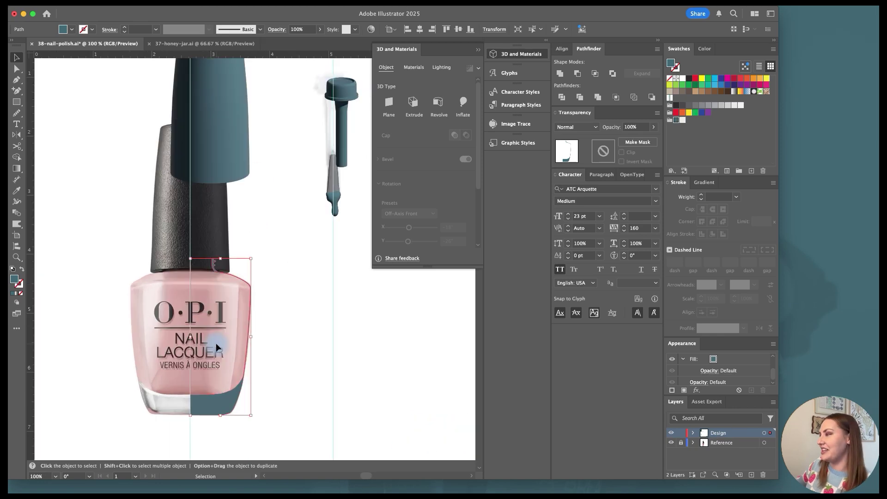
scroll(218, 342, "down", 1)
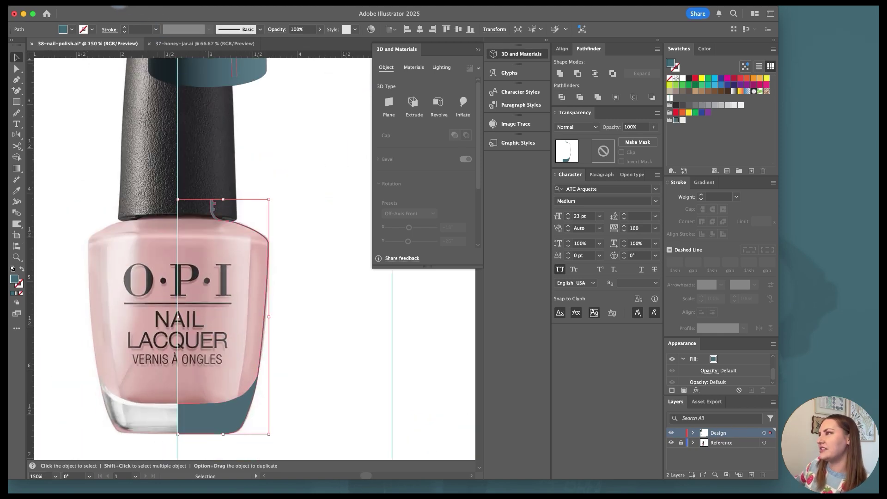
left_click(121, 5)
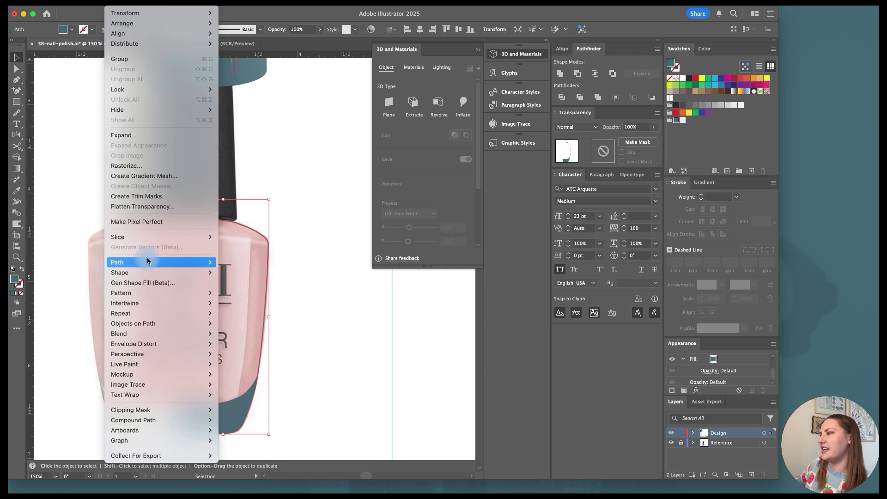
mouse_move(159, 262)
left_click(236, 298)
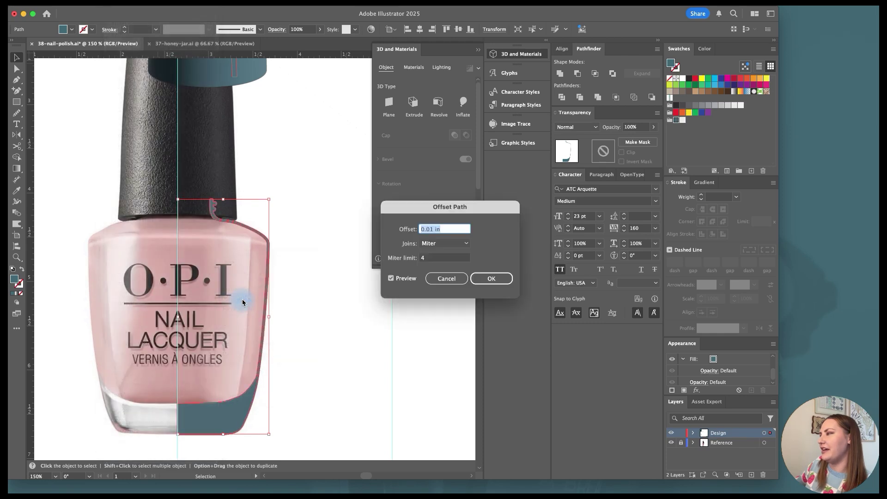
left_click(491, 278)
left_click(22, 270)
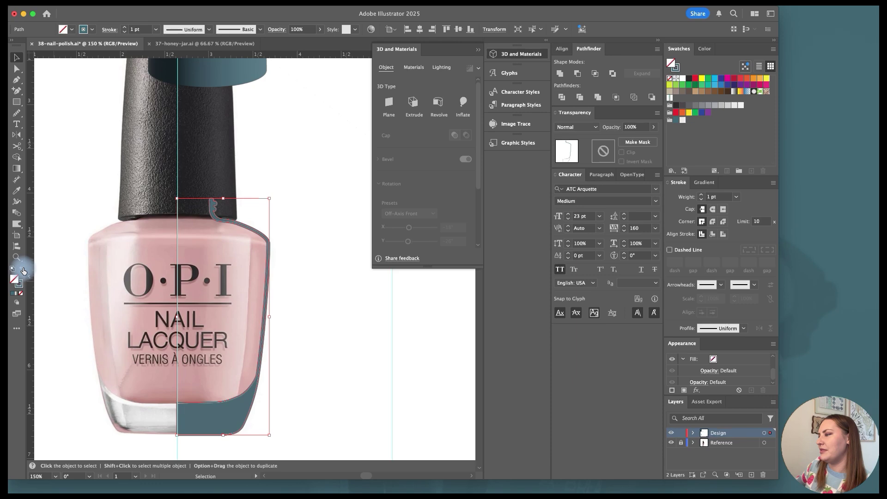
Step: Cut the offset outline with the Scissors tool at its bottom corner beside the bottle's centre guide
scroll(217, 407, "up", 1, "alt")
scroll(217, 407, "down", 3)
left_click(195, 391)
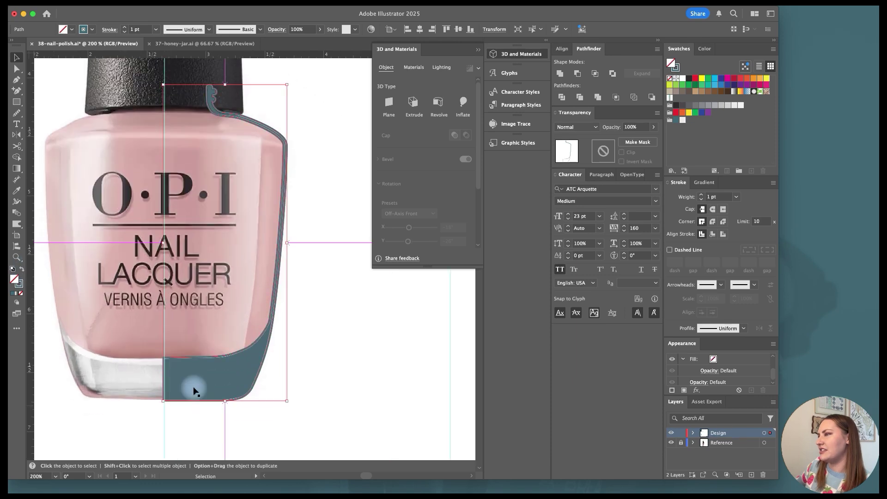
left_click(17, 146)
scroll(144, 376, "up", 4, "alt")
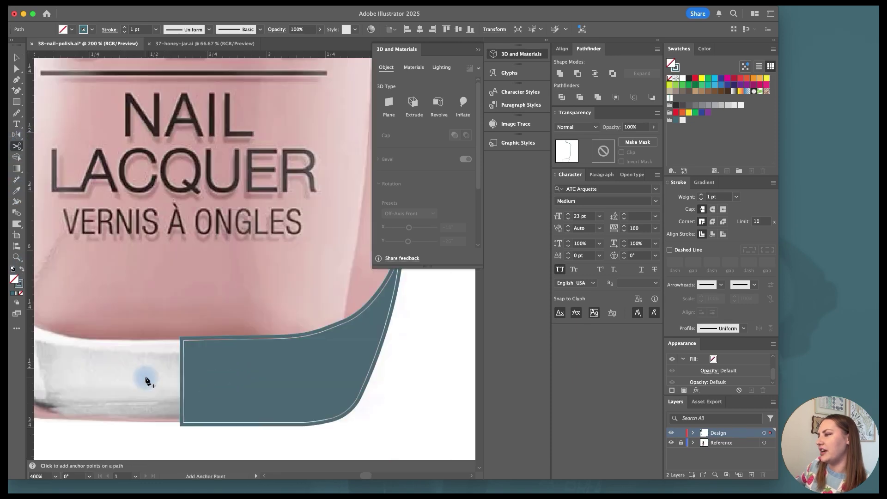
left_click(198, 449)
Step: Cut the offset outline near the top of the neck's inner edge and delete its outer portion, keeping the inner contour
scroll(198, 450, "down", 2, "alt")
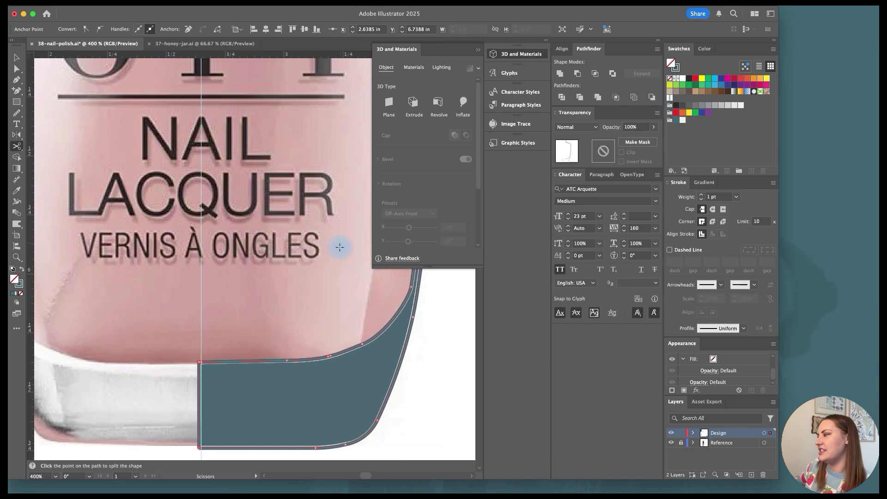
scroll(341, 245, "up", 6)
scroll(194, 218, "up", 3)
scroll(198, 217, "up", 2, "alt")
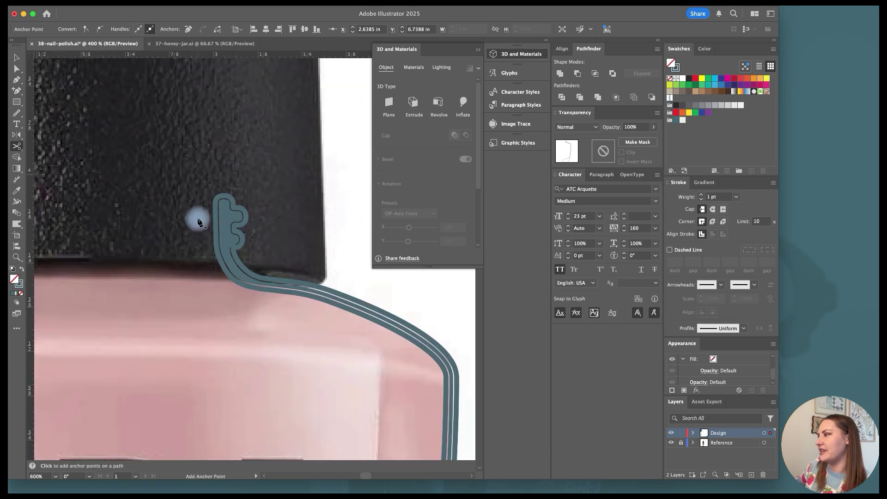
left_click(215, 208)
key("v")
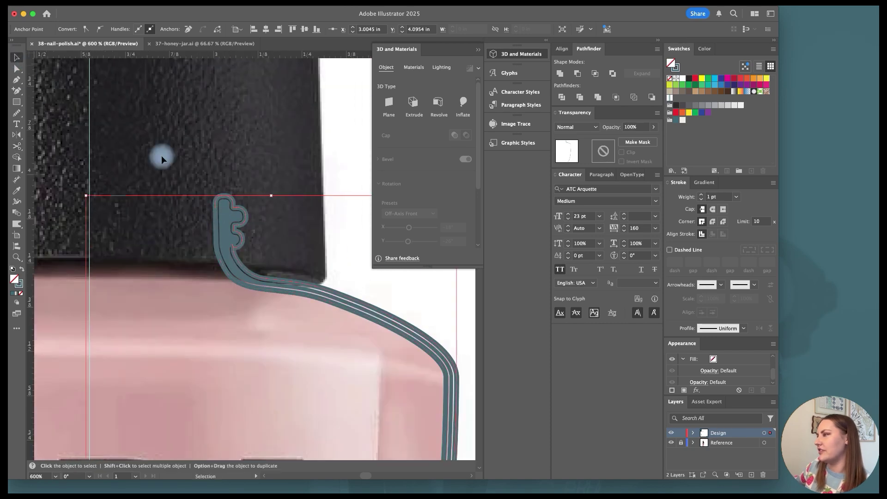
left_click(233, 203)
key("Delete")
Step: Extend the inner contour with the Pen tool from the neck straight across to the centre guide and down along it towards the glass base
key("p")
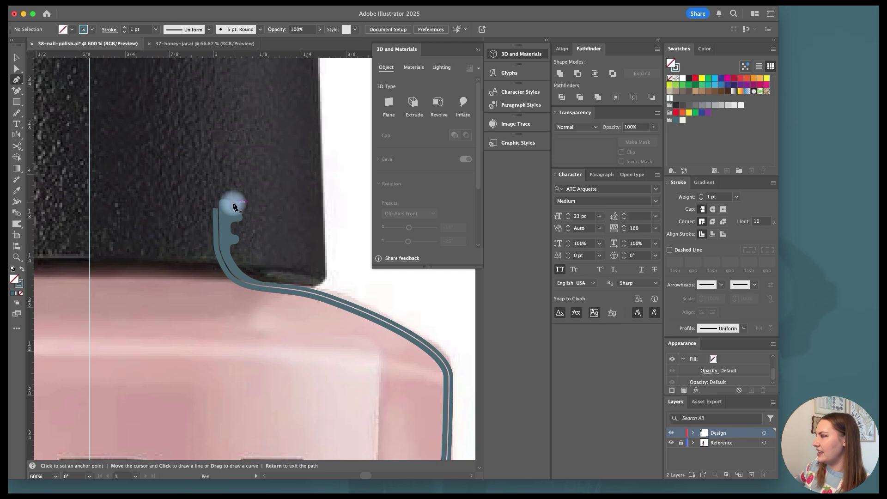
left_click(215, 210)
left_click(89, 208)
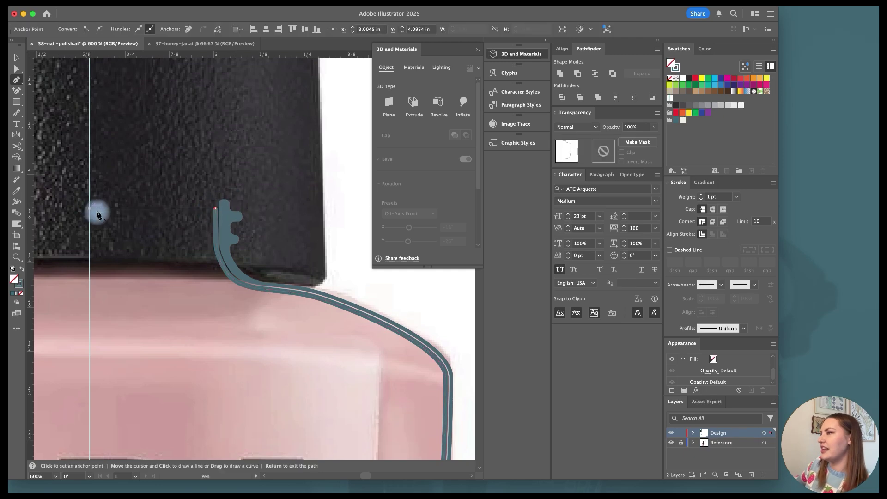
scroll(123, 238, "down", 3, "alt")
scroll(124, 238, "down", 3)
scroll(112, 380, "up", 2, "alt")
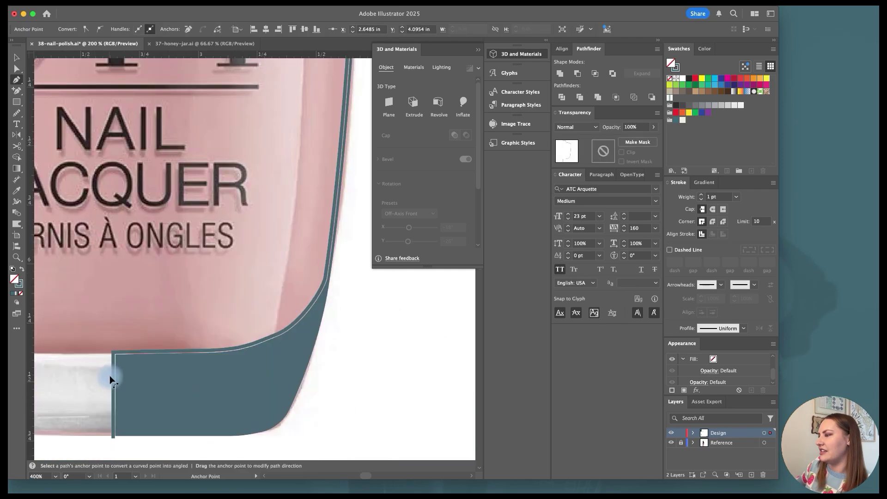
left_click(116, 336)
Step: Remove the surplus anchor point at the contour's lower corner and move the end of the guide-side edge down to the inner glass floor
key("minus")
left_click(115, 353)
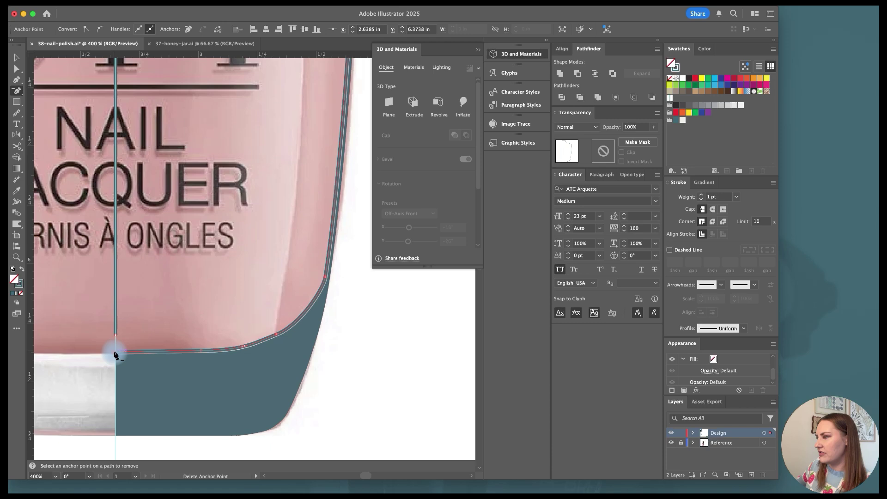
scroll(115, 356, "up", 2, "alt")
key("a")
left_click_drag(118, 317, 119, 354)
scroll(158, 351, "down", 2, "alt")
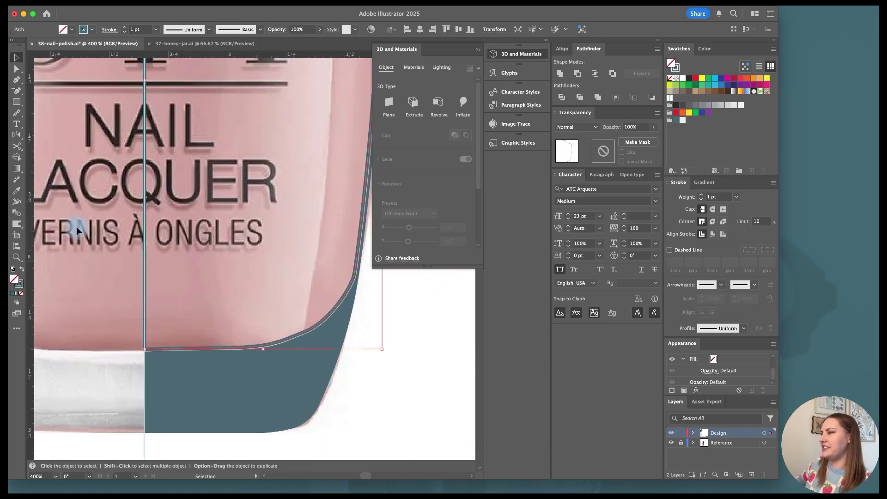
Step: Swap the inner polish contour's fill and stroke so it becomes a solid shape with no stroke
left_click(21, 270)
scroll(406, 376, "down", 1, "alt")
left_click(414, 379)
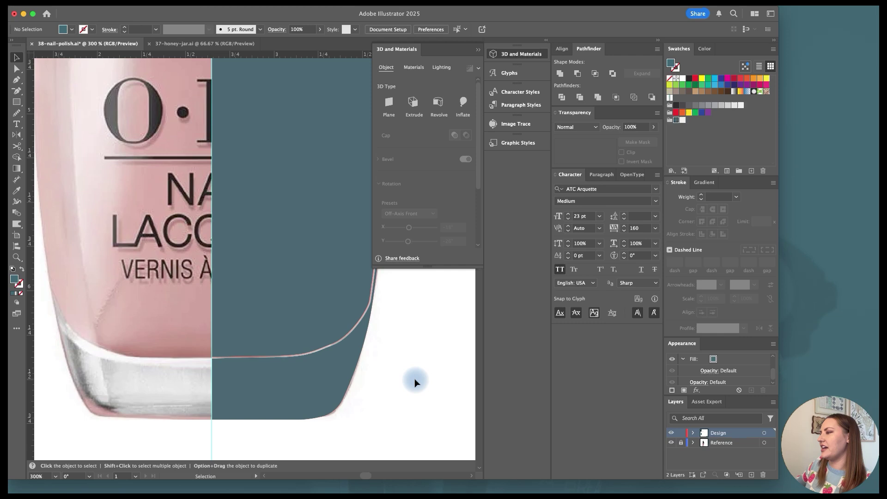
Step: Revolve the inner polish shape 360° into a 3D object and move it up and away from the bottle profile
scroll(414, 379, "down", 1, "alt")
scroll(412, 381, "up", 3)
scroll(386, 361, "right", 1)
scroll(310, 303, "right", 2)
scroll(268, 306, "down", 1, "alt")
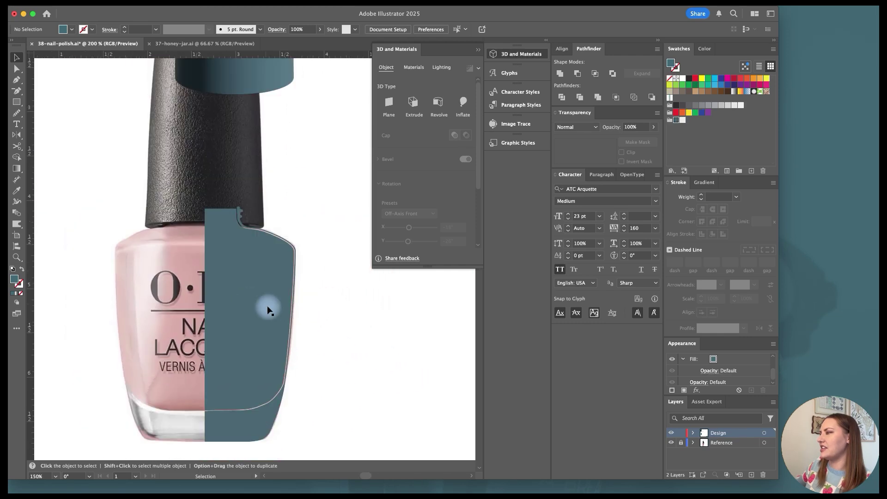
left_click(266, 307)
left_click(438, 102)
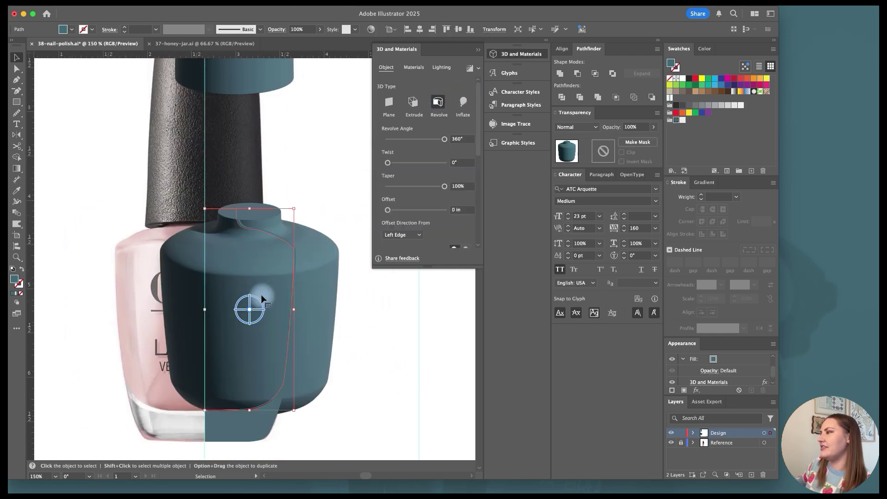
left_click_drag(272, 285, 158, 208)
Step: Revolve the bottle container profile 360° from its left edge into a 3D object
left_click(301, 279)
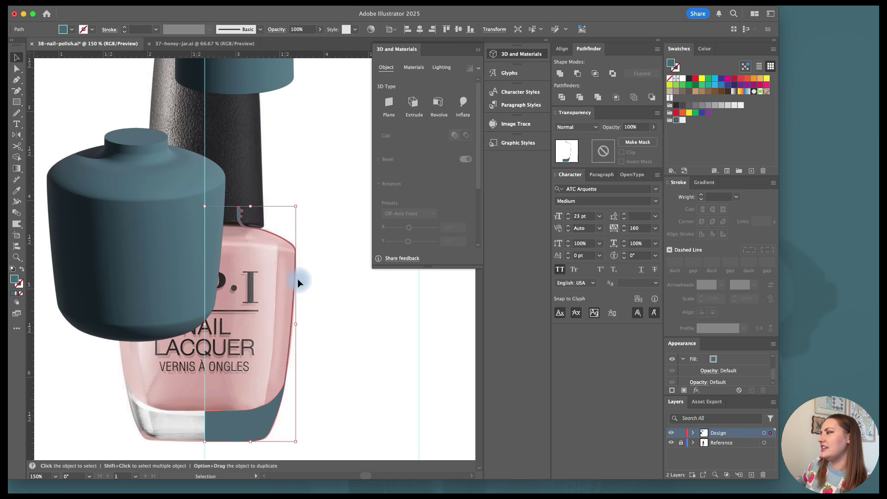
left_click(439, 99)
left_click(373, 297)
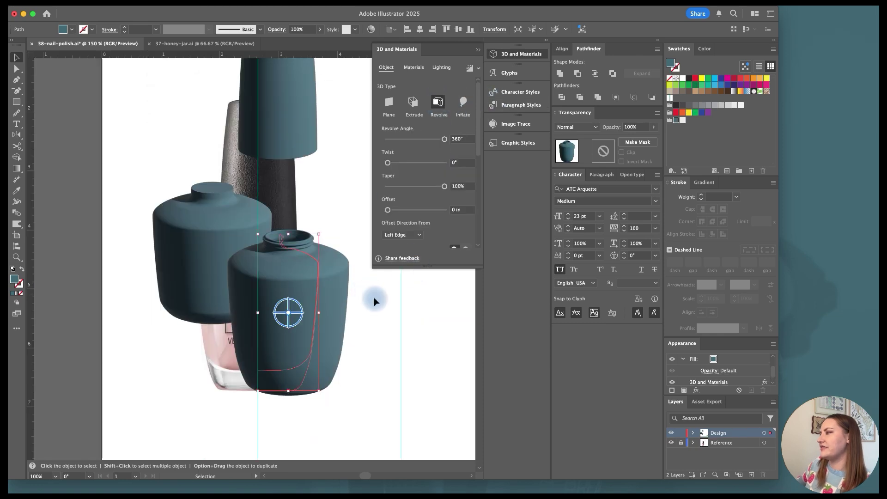
key("super+minus")
key("super+minus")
scroll(378, 296, "up", 2)
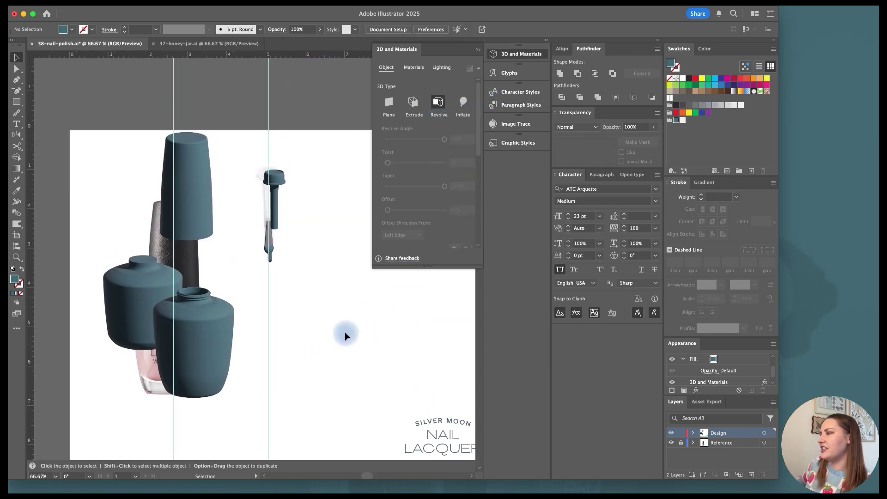
Step: Collect all the 3D objects as multiple export assets named drip, brush, brush-stick, lid, container and polish
left_click_drag(343, 337, 121, 142)
right_click(205, 172)
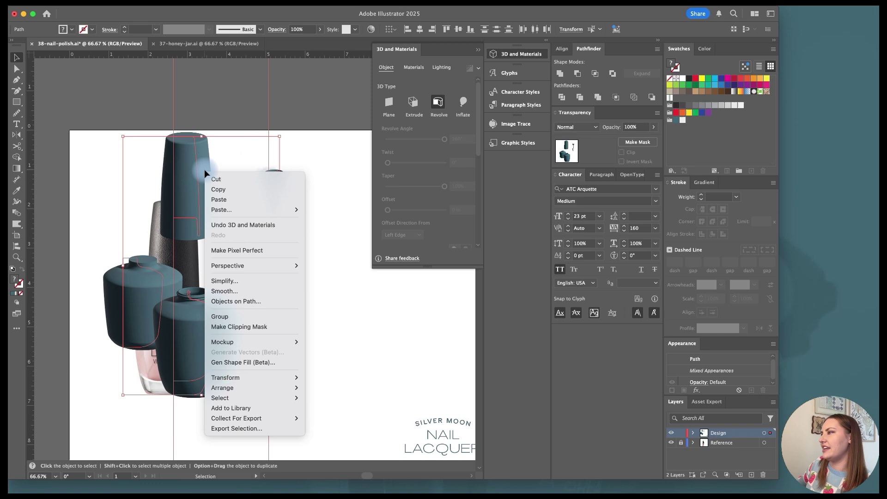
mouse_move(277, 419)
left_click(327, 430)
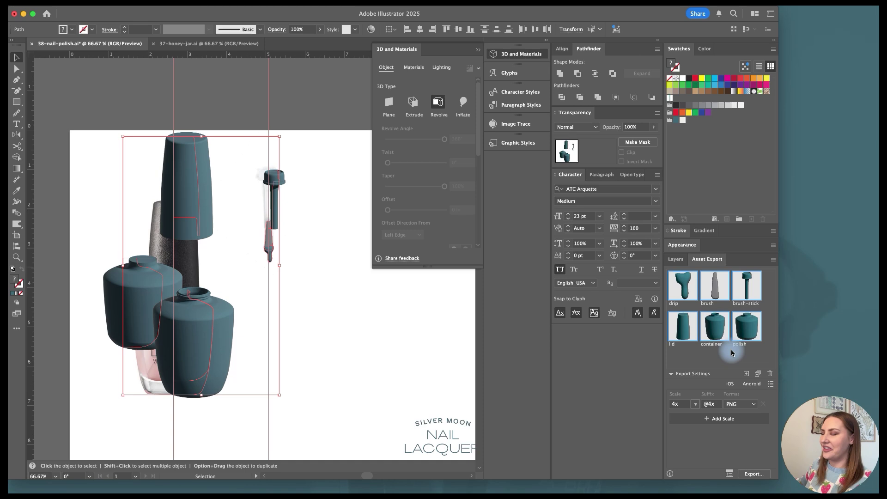
Step: Export the six collected 3D assets to the desktop in OBJ format
left_click(740, 404)
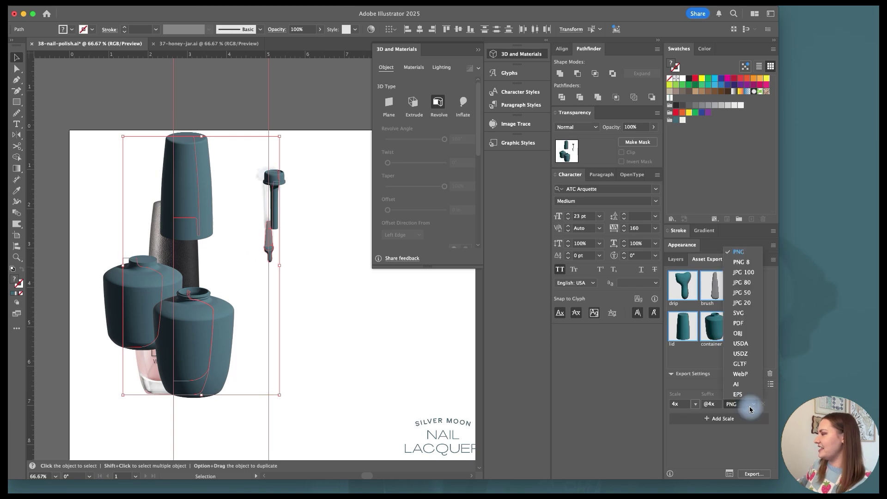
left_click(740, 334)
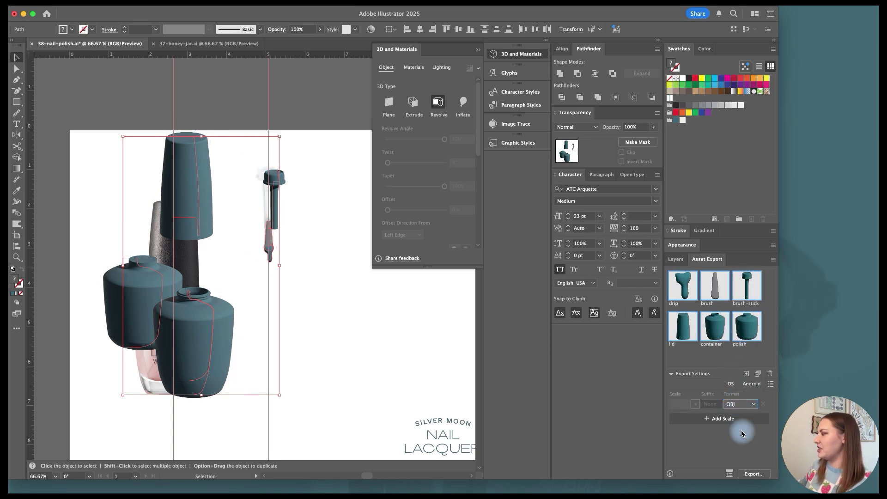
left_click(745, 473)
Step: Collect the Silver Moon Nail Lacquer text as a single asset named label and export it to the desktop as a 4x PNG
scroll(334, 251, "right", 5)
left_click(349, 378)
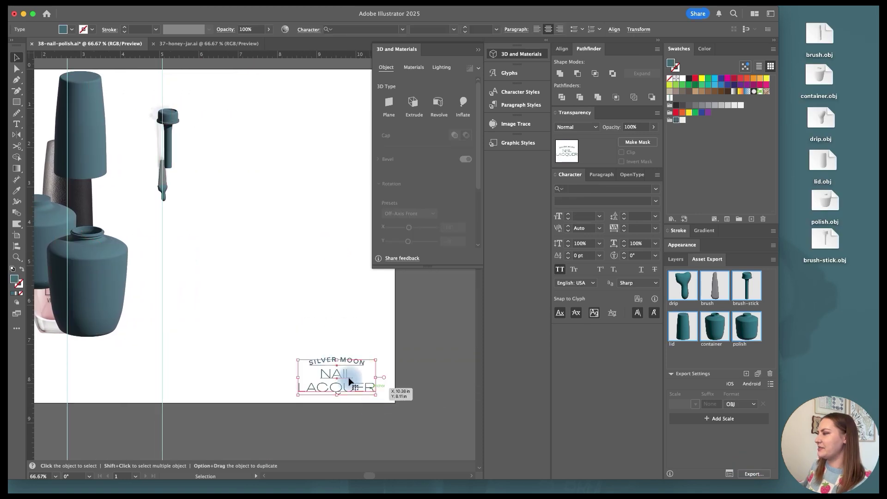
right_click(349, 378)
mouse_move(427, 473)
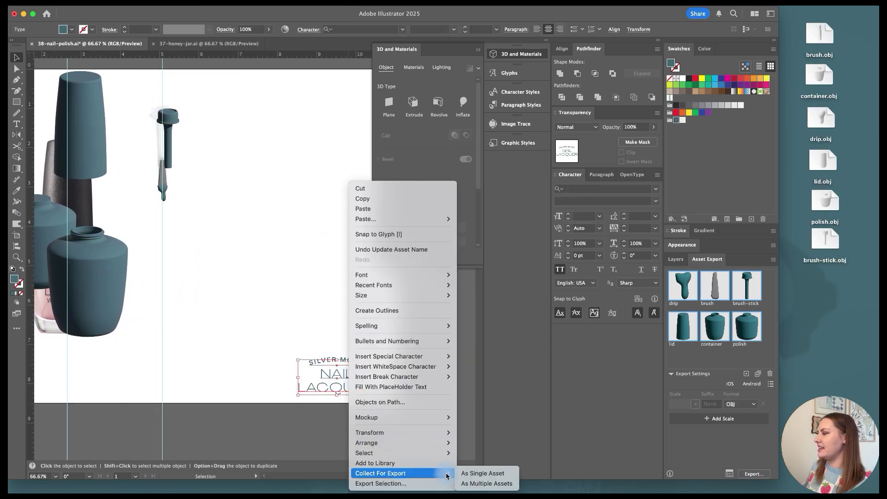
left_click(483, 472)
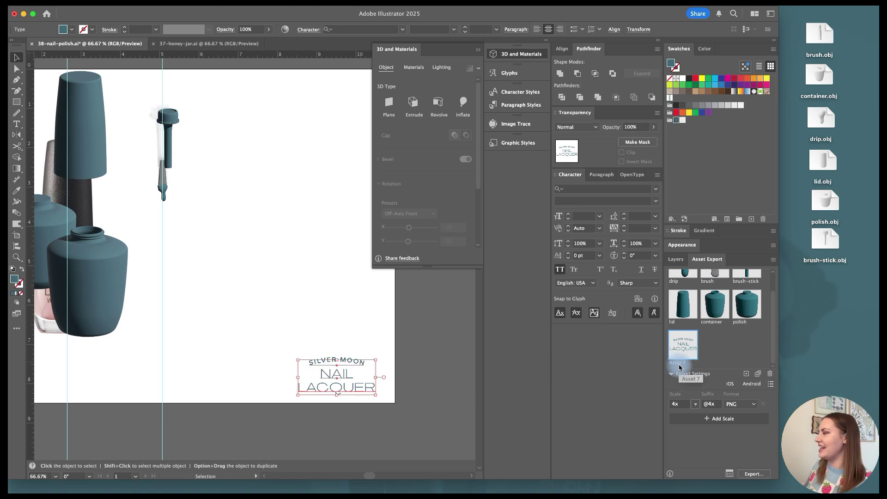
left_click_drag(682, 356, 816, 320)
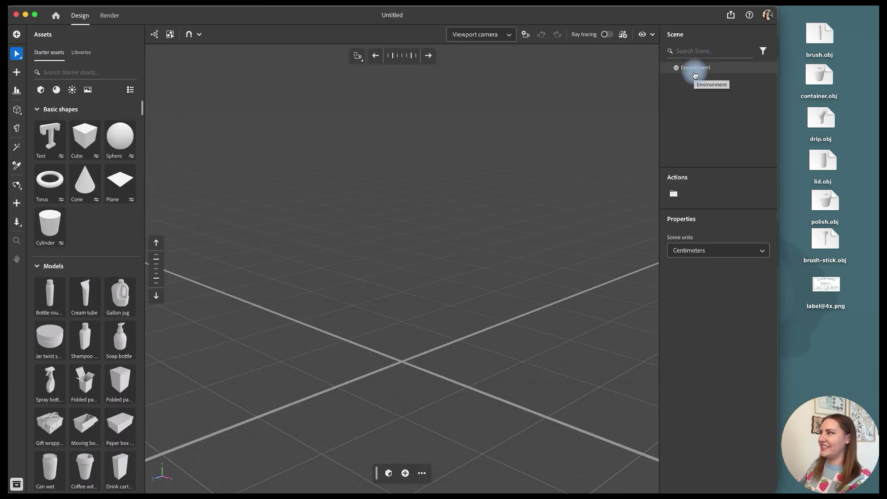
Step: Switch to Substance 3D Stager and set the new scene's environment background to white
left_click(695, 73)
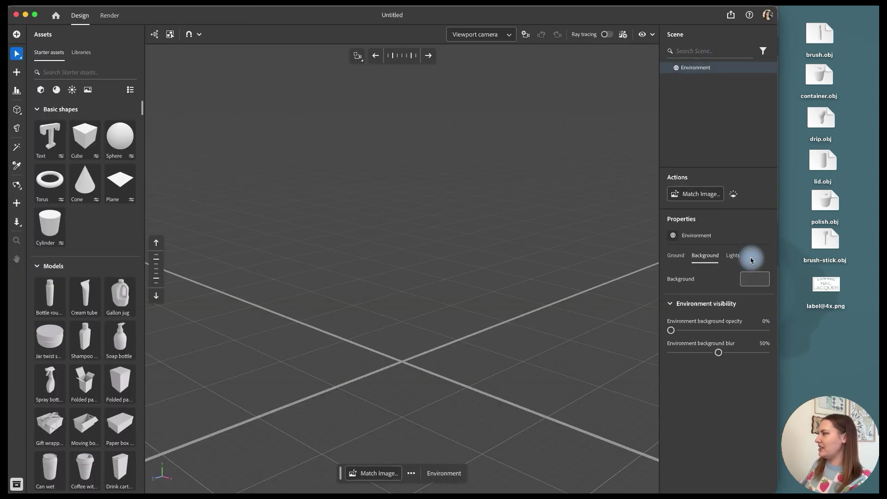
left_click(755, 278)
left_click_drag(638, 247, 570, 160)
left_click(570, 160)
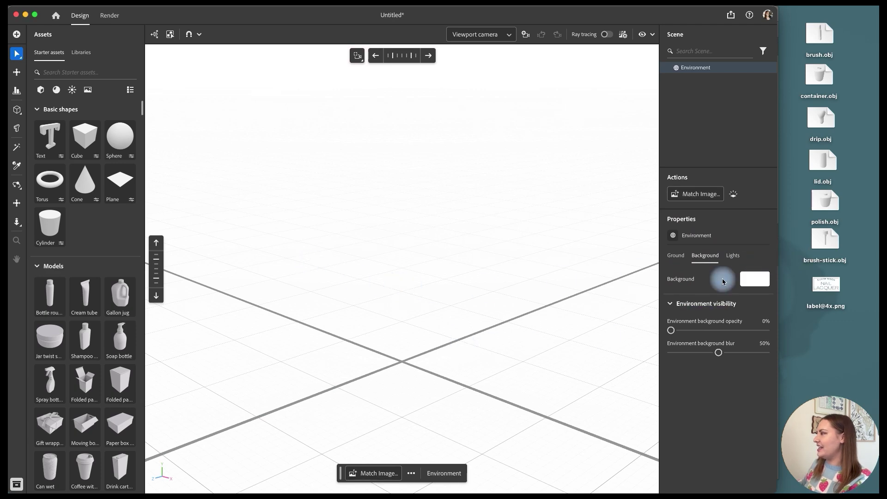
Step: Import container.obj into the middle of the scene and drop it onto the ground
left_click(822, 76)
left_click_drag(823, 76, 407, 362)
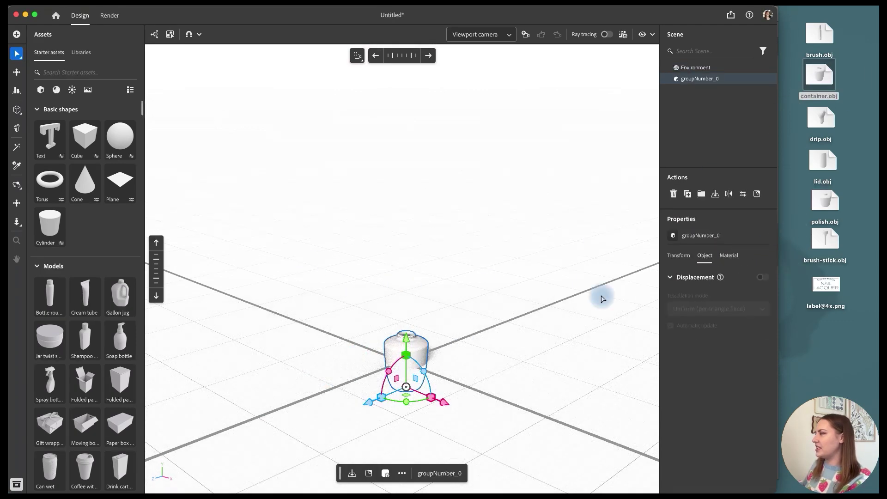
left_click(717, 194)
Step: Frame the container from the front and shift it slightly sideways to centre it over the grid axis
left_click(16, 185)
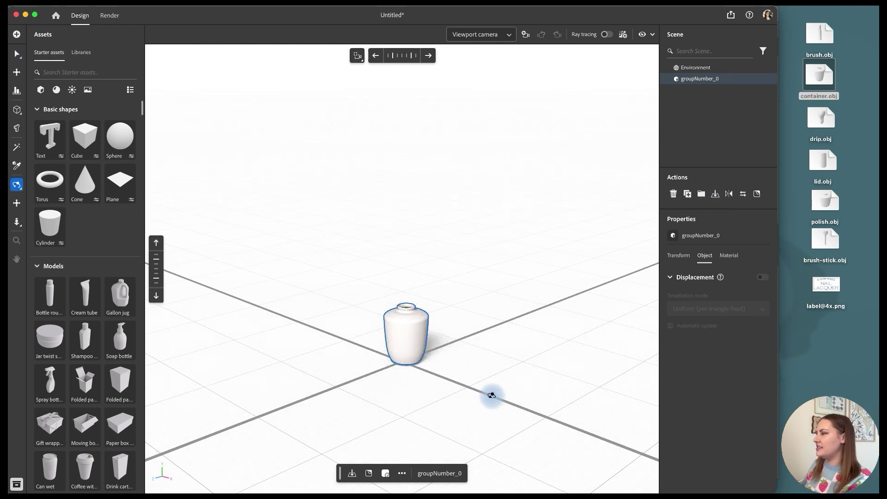
left_click_drag(489, 396, 402, 372)
scroll(410, 379, "up", 5)
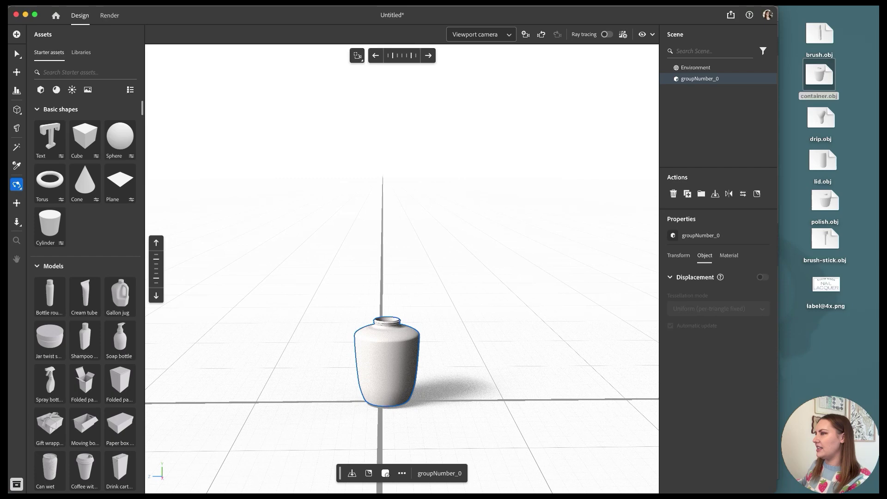
left_click(17, 203)
left_click_drag(375, 457, 387, 393)
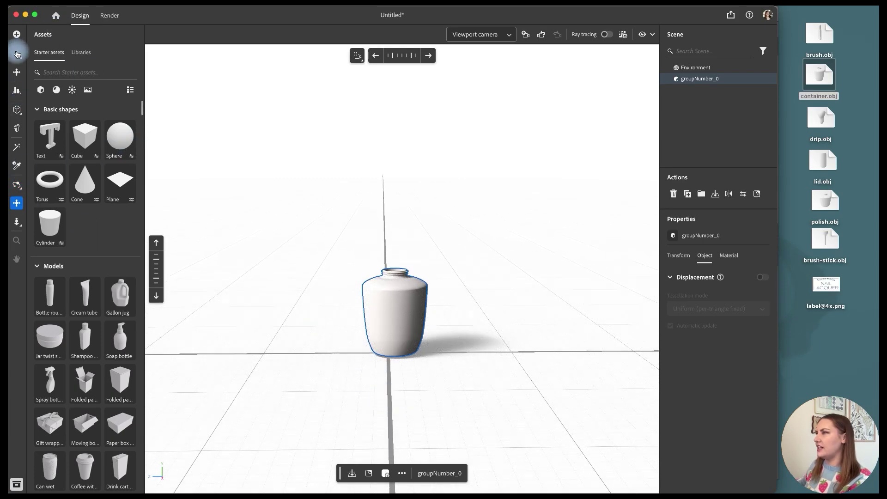
left_click(17, 54)
left_click_drag(347, 358, 337, 359)
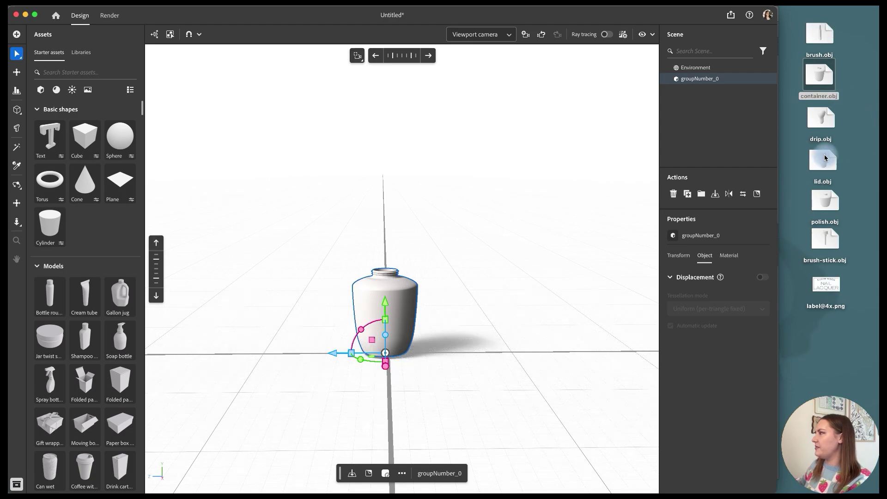
Step: Import polish.obj and lid.obj beside the container, name the models container, polish and lid, and raise the lid above the bottles
left_click_drag(825, 201, 423, 367)
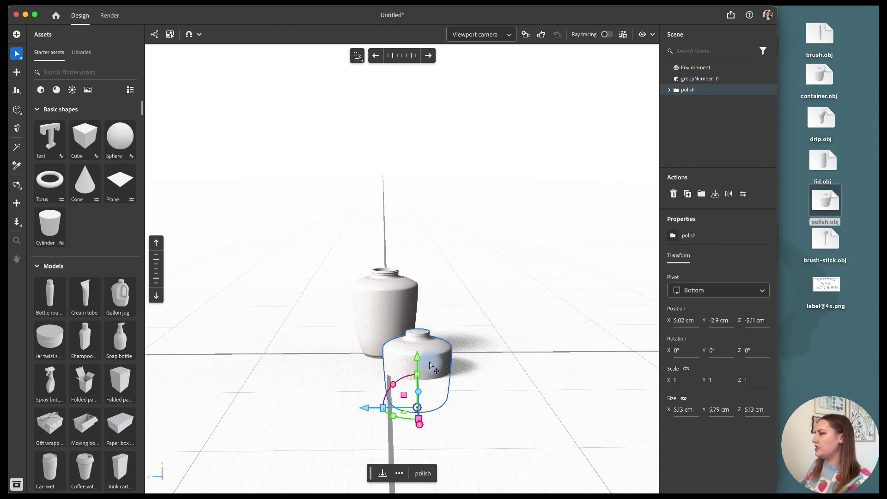
left_click(711, 116)
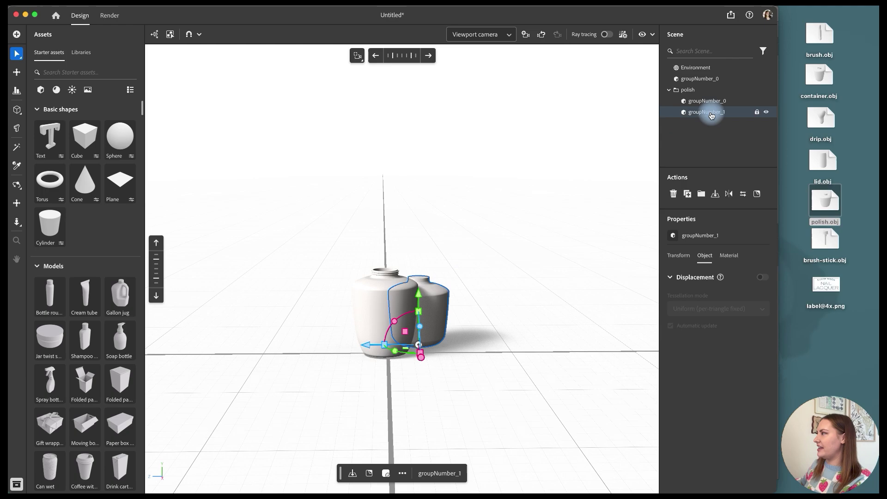
left_click_drag(823, 159, 468, 346)
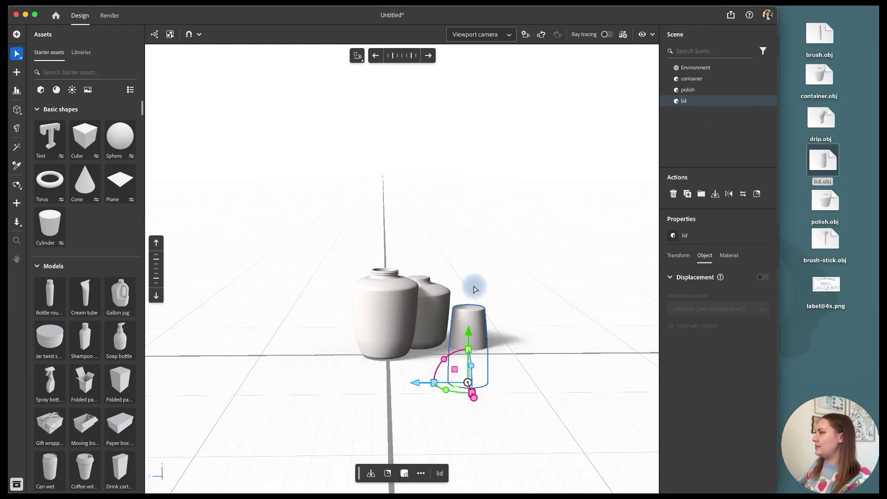
left_click_drag(468, 331, 471, 180)
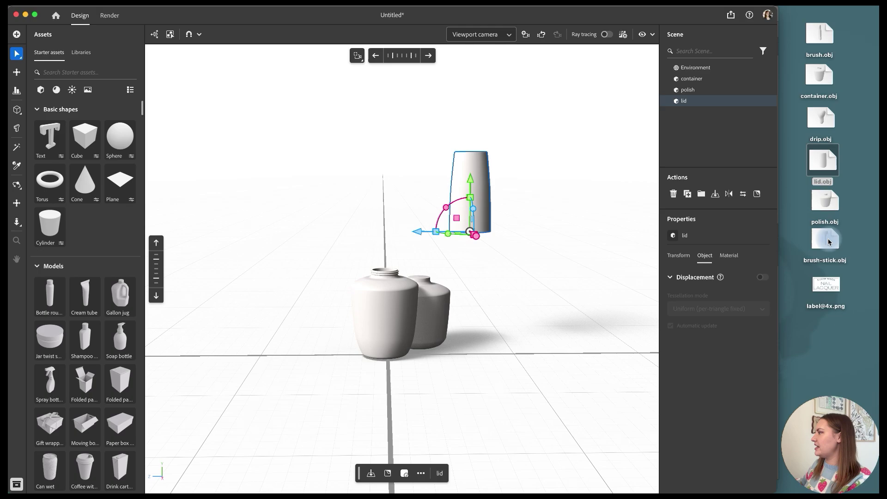
Step: Import brush-stick.obj and brush.obj, name them stick and brush, and raise the stick to the underside of the lid
mouse_move(829, 242)
left_mouse_down()
mouse_move(512, 303)
mouse_move(480, 324)
left_mouse_up()
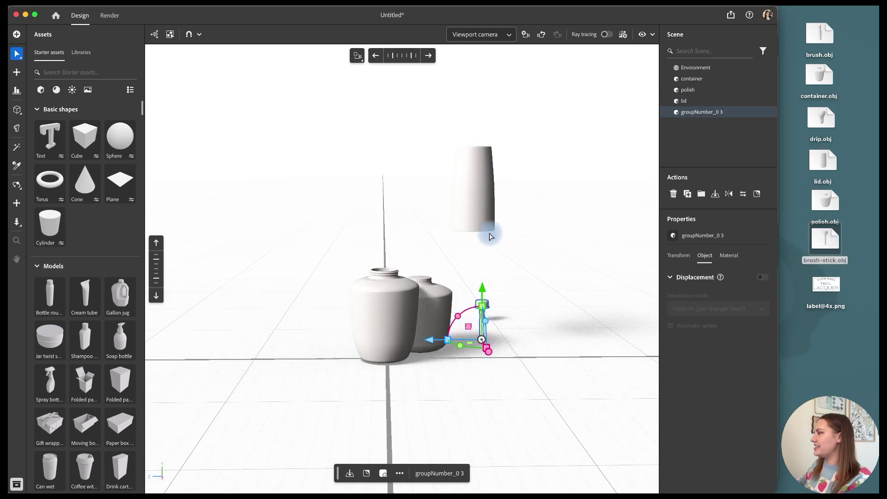
left_click_drag(483, 288, 484, 211)
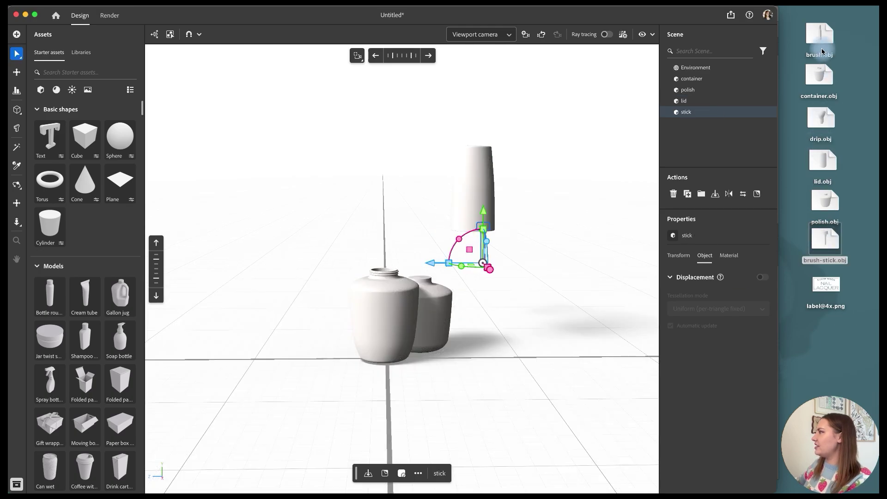
mouse_move(822, 51)
left_mouse_down()
mouse_move(550, 307)
mouse_move(483, 350)
left_mouse_up()
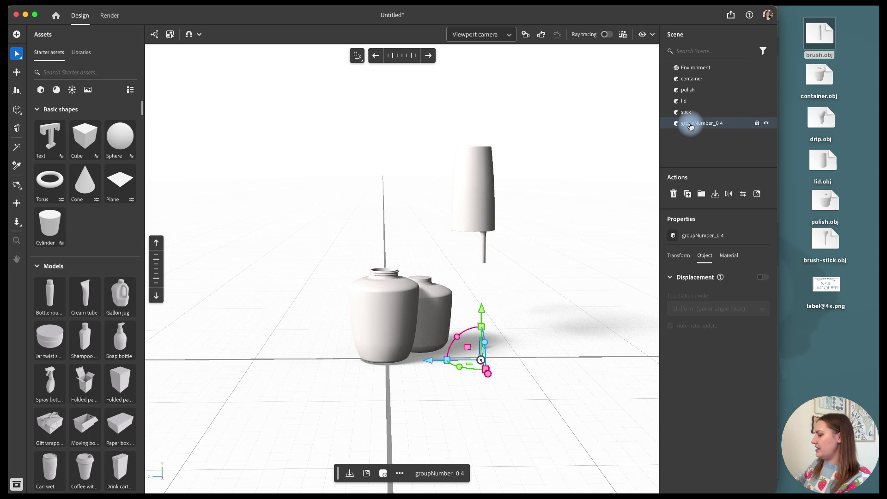
key("Return")
Step: Align the centres of the lid, stick and brush with each other along both horizontal axes
left_click(688, 101, "shift")
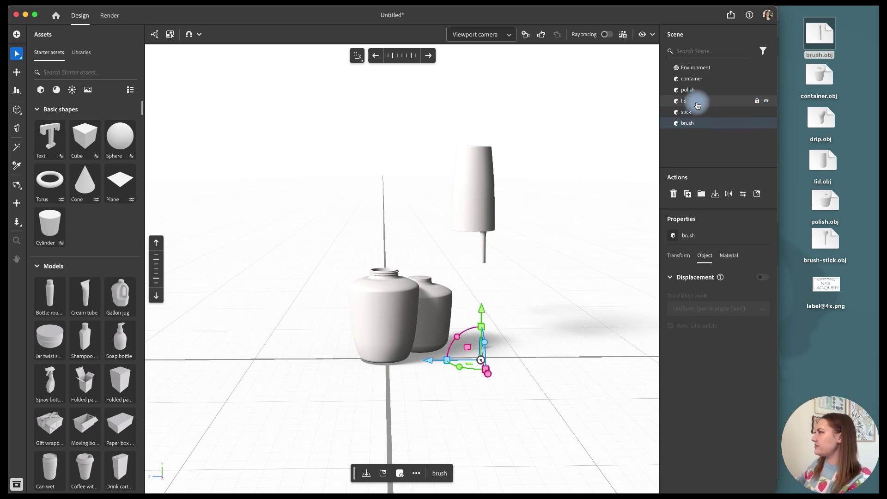
left_click(17, 90)
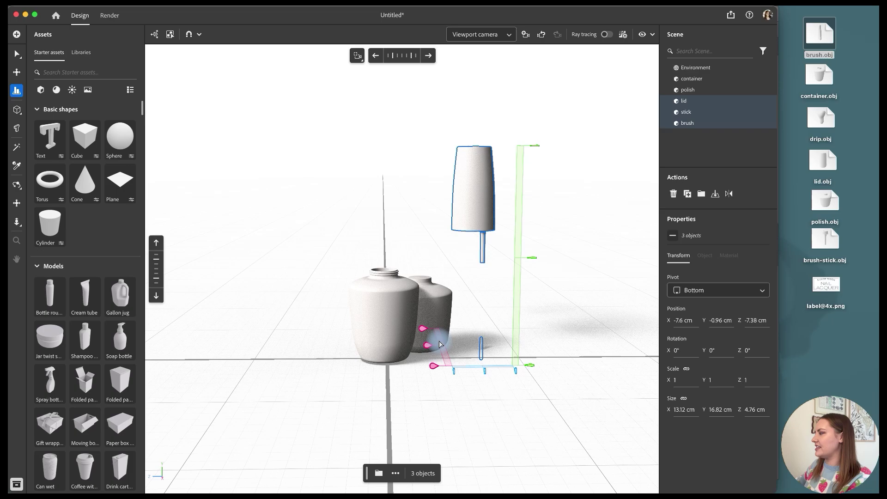
left_click_drag(440, 344, 431, 350)
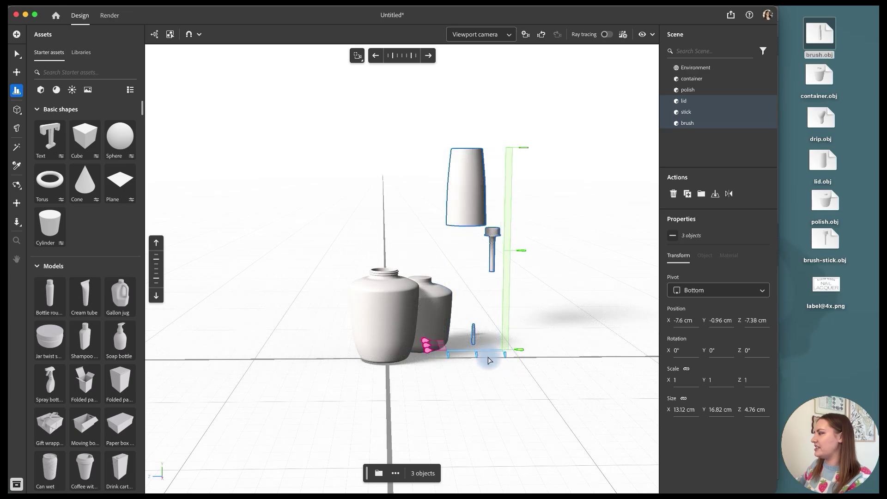
left_click(478, 358)
key("v")
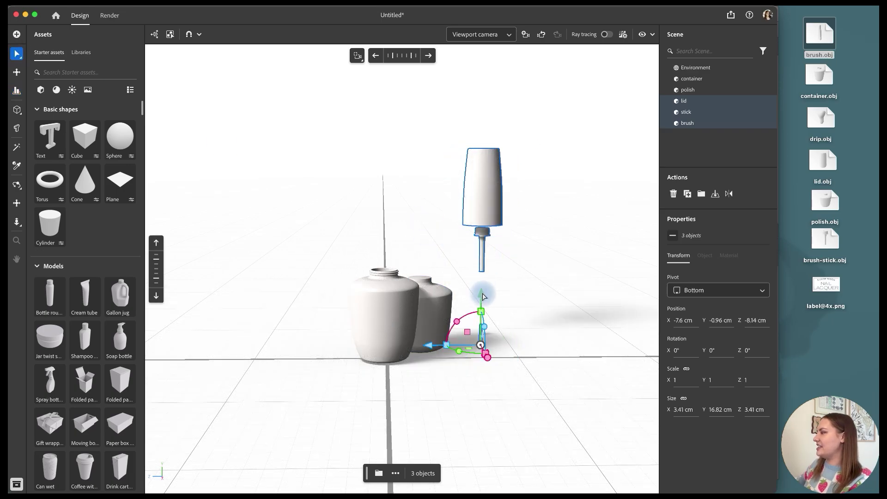
Step: Raise the brush and stick so they fit together up inside the lid, and group the lid, stick and brush
left_click_drag(486, 295, 487, 185)
left_click(689, 123)
left_click(697, 113, "shift")
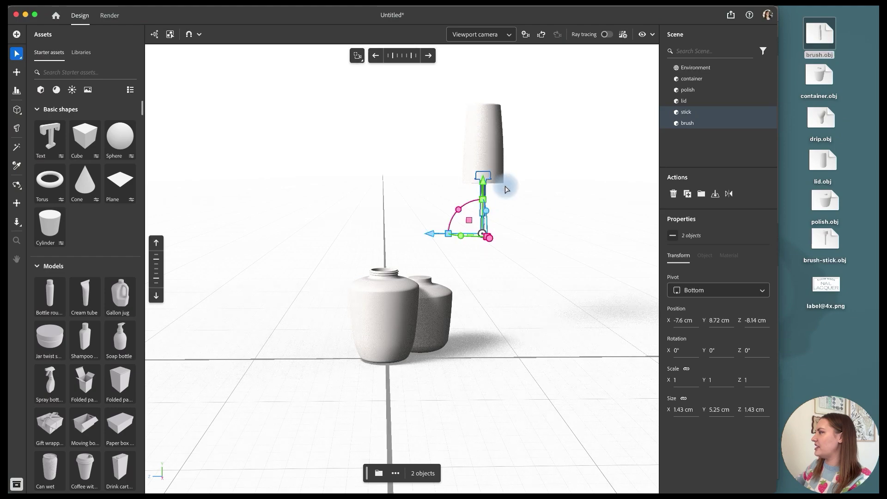
left_click(692, 101, "shift")
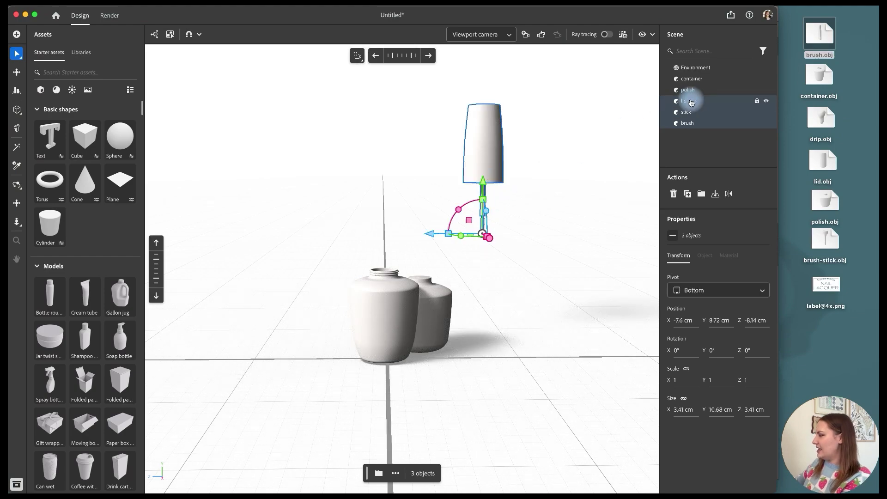
key("super+g")
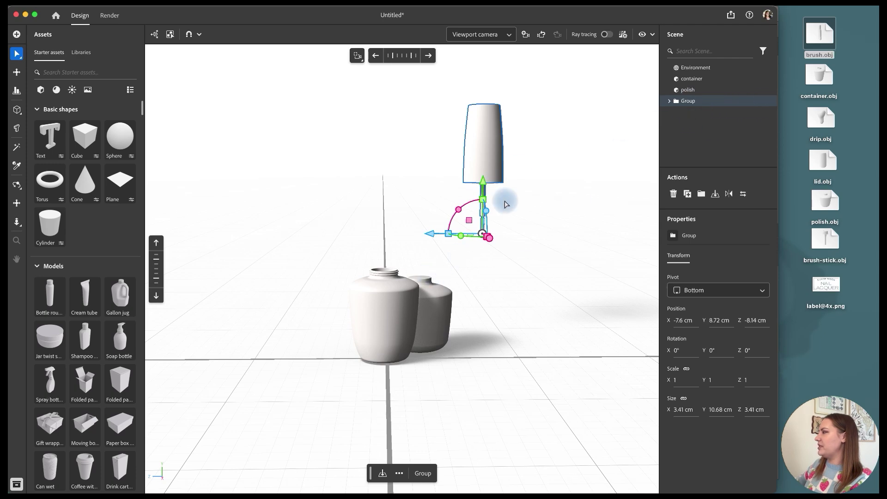
Step: Align the centres of the container, polish and lid group along both horizontal axes and move them together to the scene's centre
left_click(692, 78, "shift")
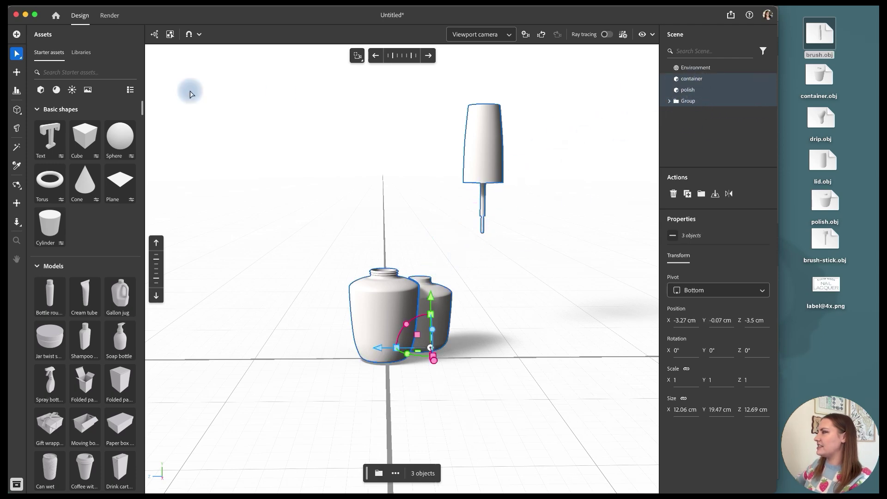
left_click(17, 90)
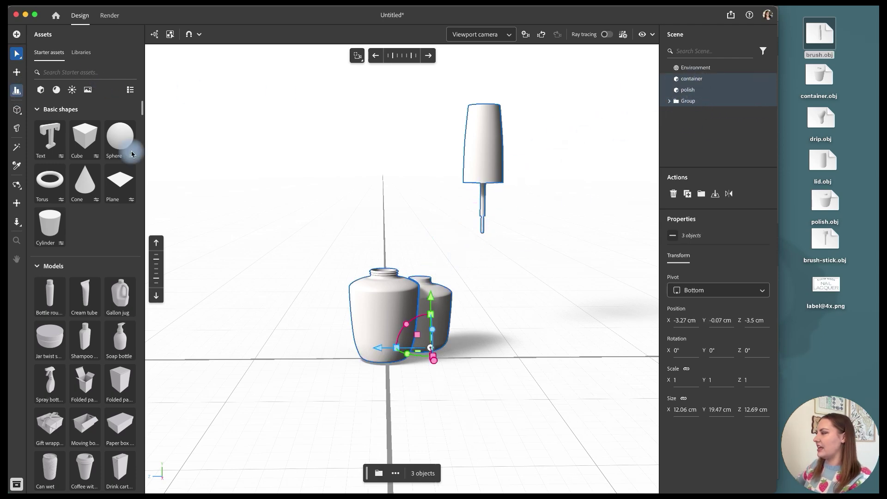
left_click(437, 378)
left_click(380, 348)
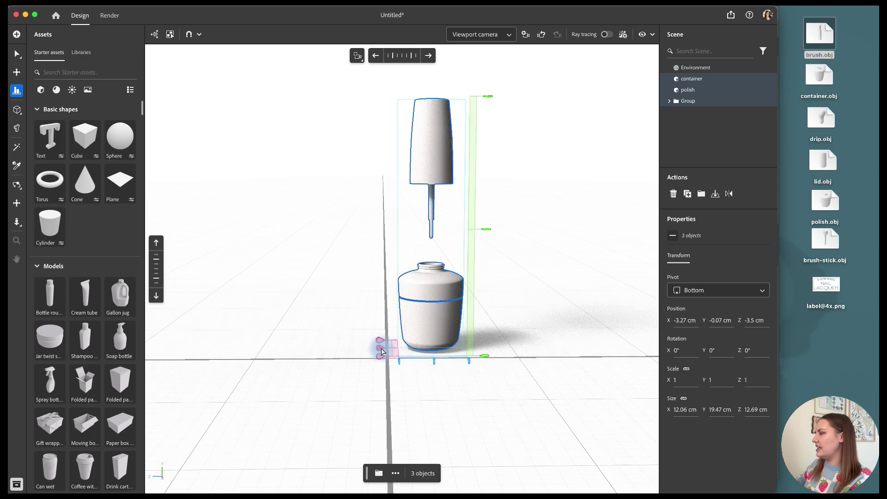
key("v")
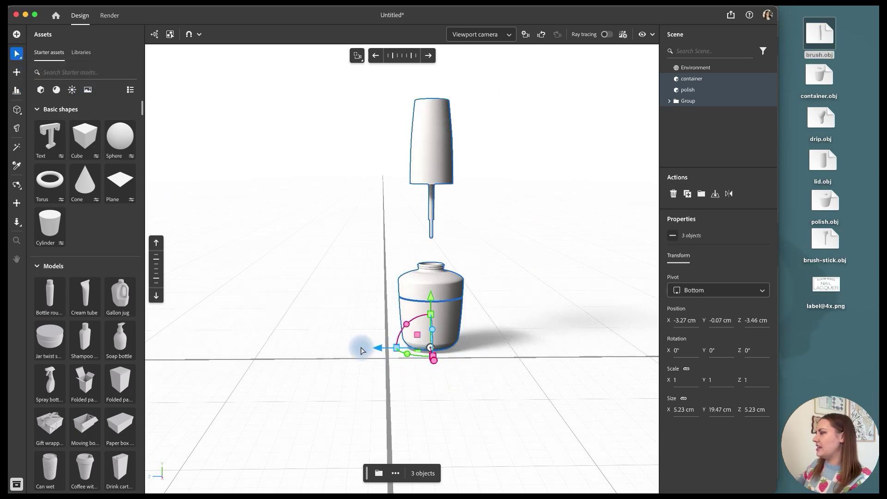
left_click_drag(362, 347, 335, 349)
left_click_drag(386, 358, 386, 384)
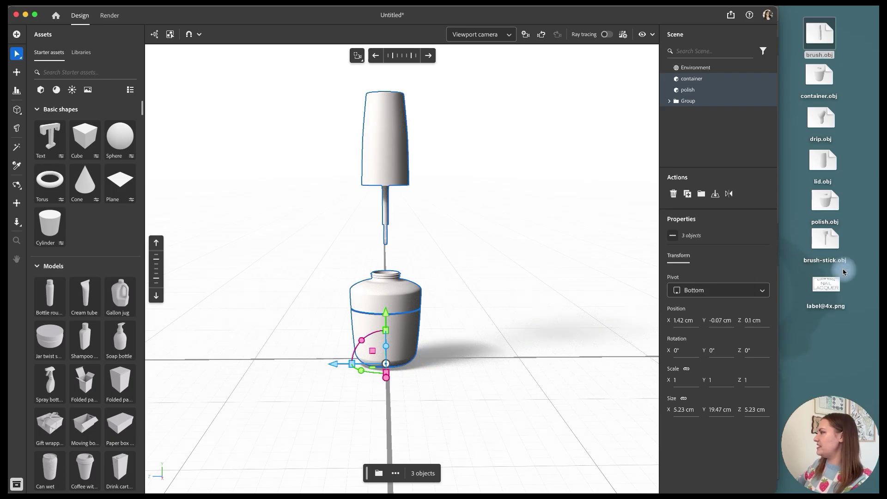
Step: Import drip.obj beside the bottle, raise it to the brush's height, and name the group of lid parts lid
left_click(823, 119)
left_click_drag(823, 120, 451, 362)
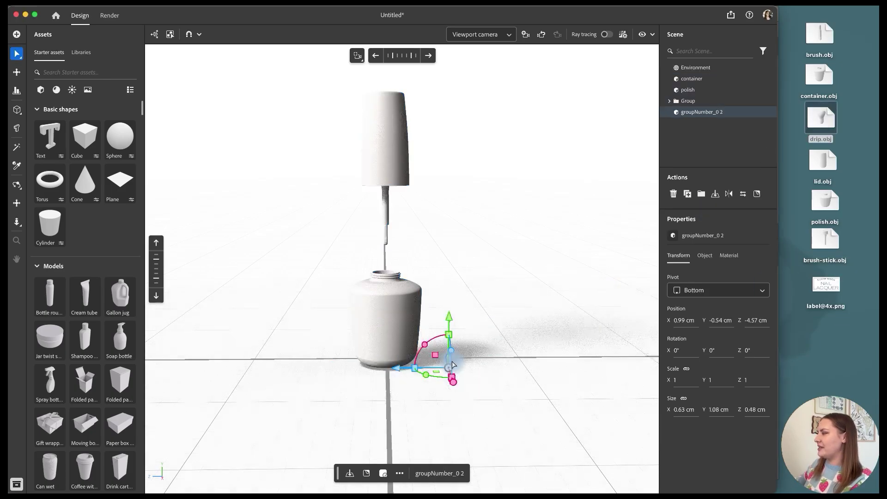
left_click_drag(452, 320, 461, 223)
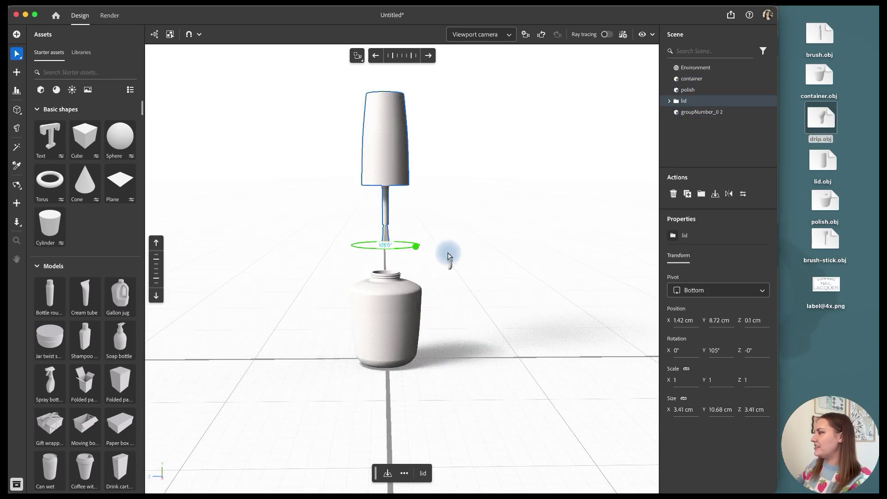
Step: Rotate the drip model 90° about the vertical axis and position it under the brush tip
mouse_move(447, 257)
left_mouse_down()
mouse_move(455, 271)
mouse_move(496, 274)
mouse_move(428, 270)
mouse_move(439, 270)
left_mouse_up()
left_click(451, 260)
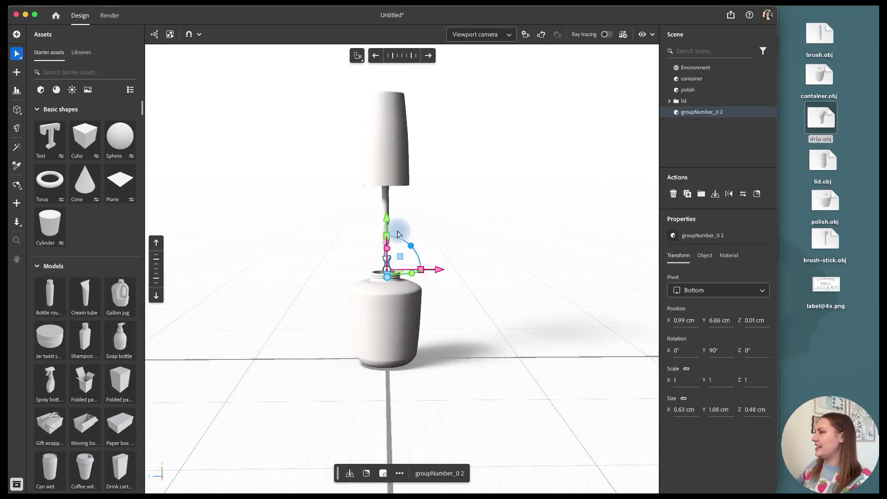
left_click(388, 217, "shift")
Step: Align the drip with the lid group's centre, name it drip, and raise it onto the brush tip at Y 7.95 cm
left_click(16, 91)
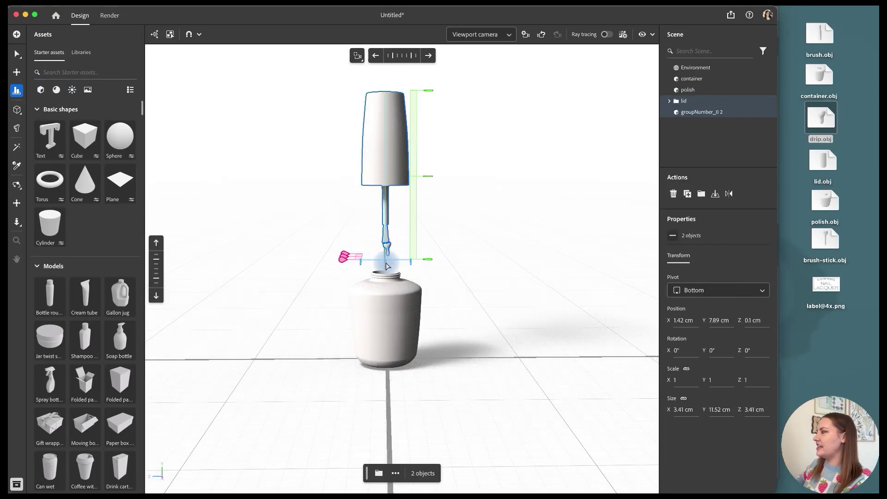
left_click(695, 112)
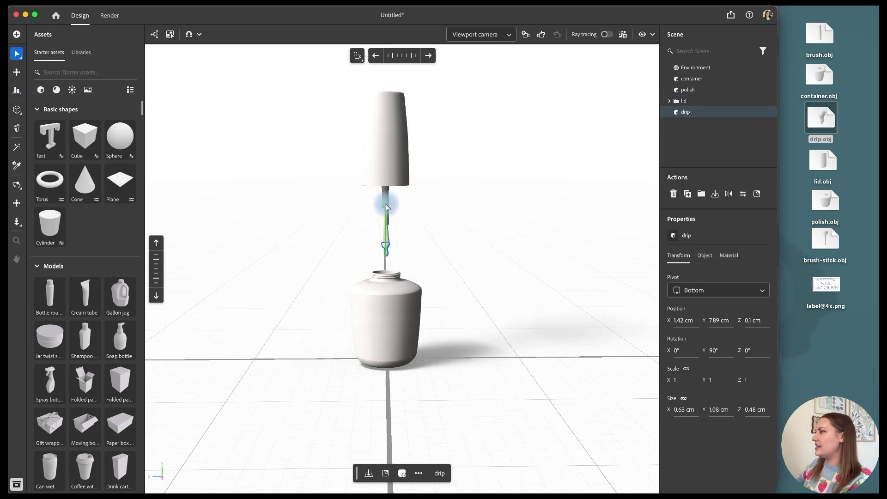
left_click_drag(387, 205, 387, 205)
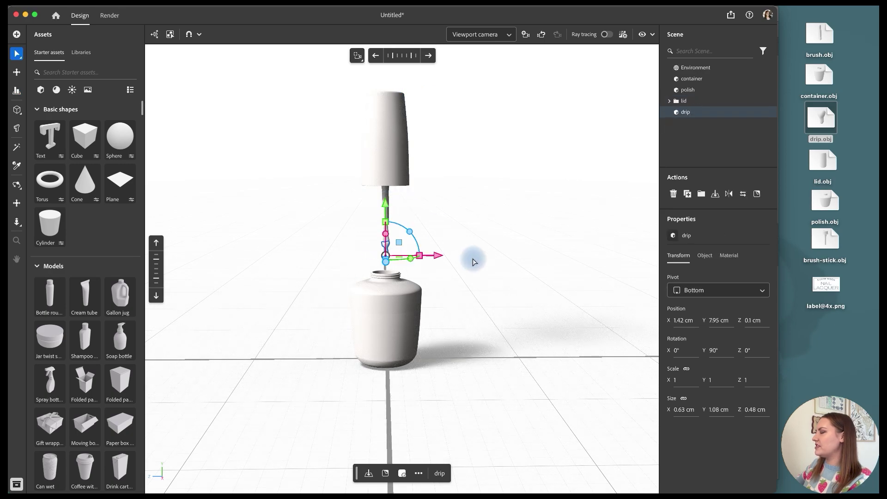
left_click(474, 262)
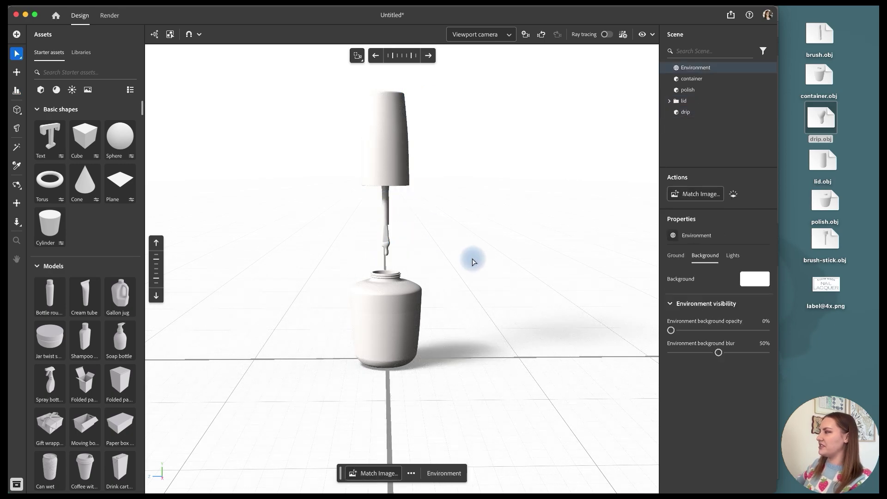
Step: Apply the Glass material to the container and raise the polish inside it to Y 0.89 cm
left_click(702, 92)
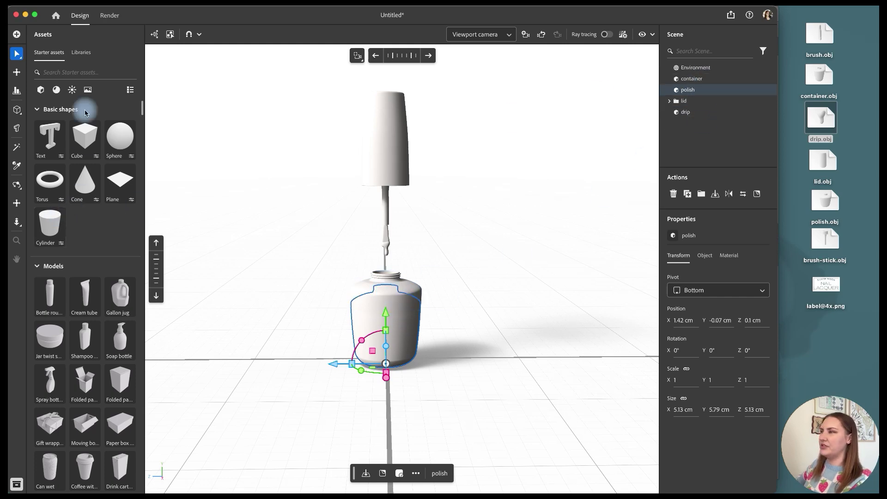
left_click(56, 90)
left_click_drag(85, 135, 696, 80)
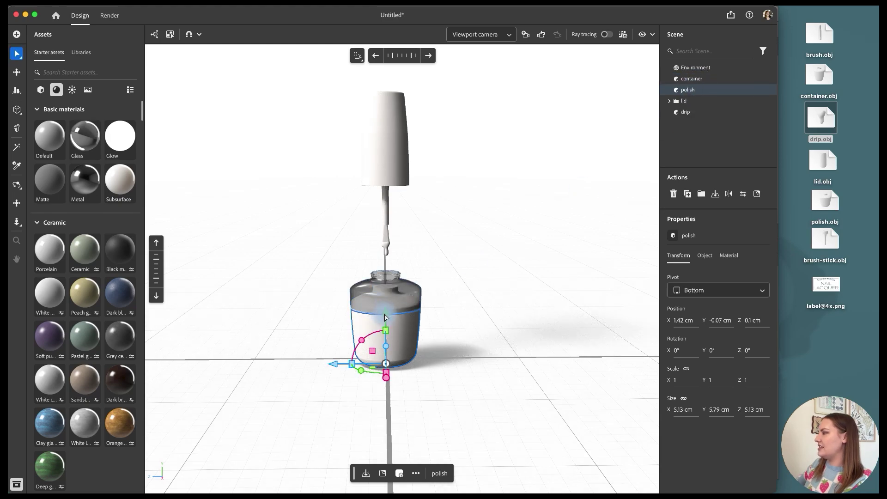
left_click_drag(386, 317, 387, 305)
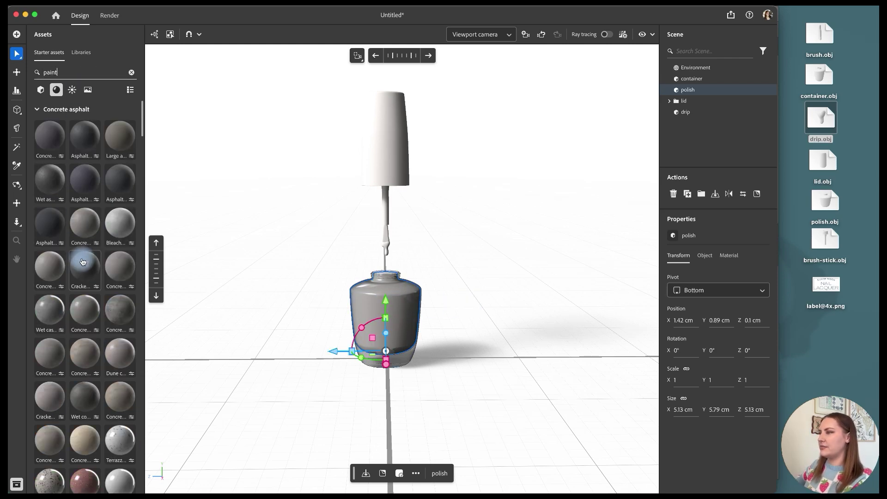
Step: Search the materials for "paint" and apply the glossy teal paint material to the polish
scroll(90, 280, "down", 5)
scroll(91, 281, "down", 15)
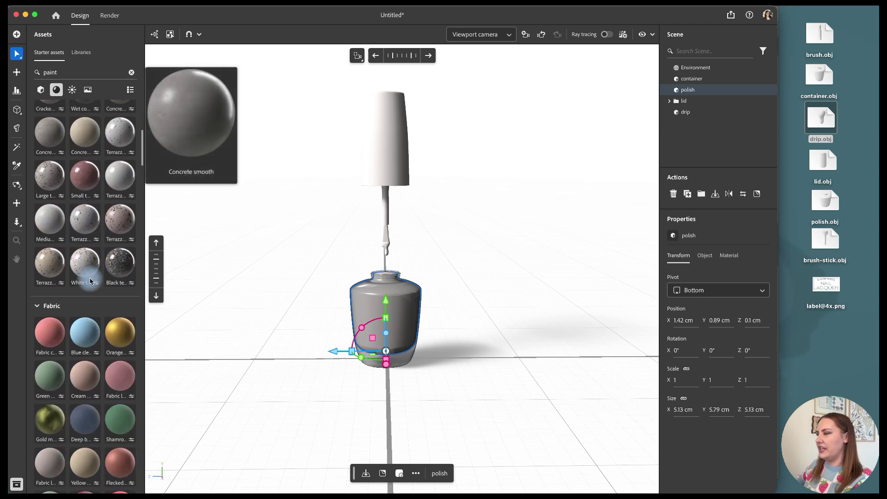
mouse_move(93, 204)
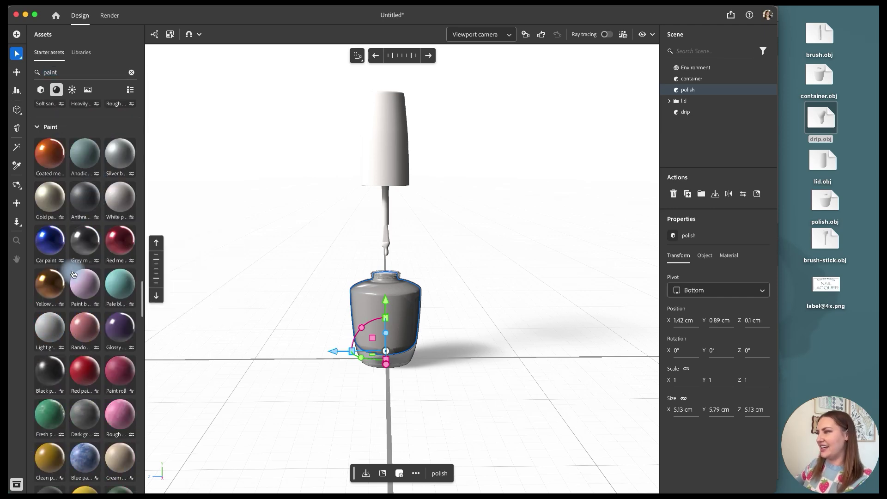
mouse_move(85, 286)
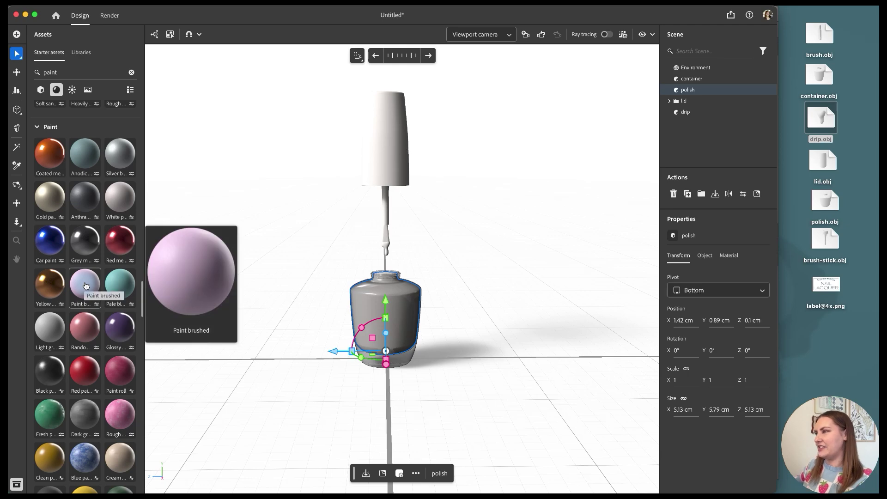
scroll(90, 285, "down", 1)
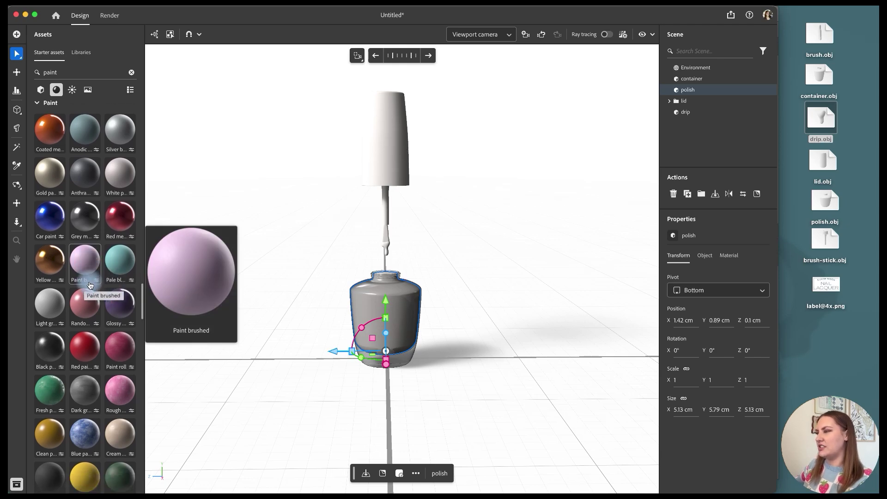
scroll(90, 282, "down", 3)
mouse_move(95, 230)
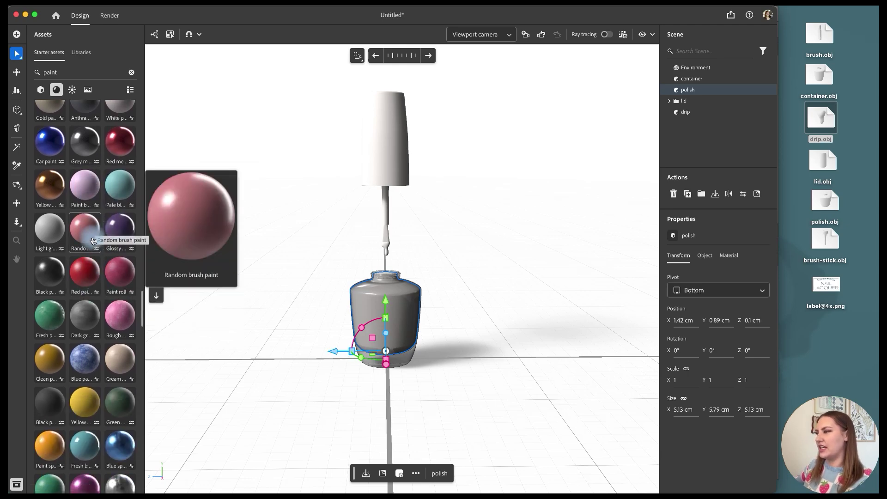
scroll(89, 250, "down", 4)
mouse_move(85, 273)
left_mouse_down()
mouse_move(139, 293)
mouse_move(658, 155)
mouse_move(693, 127)
mouse_move(690, 116)
left_mouse_up()
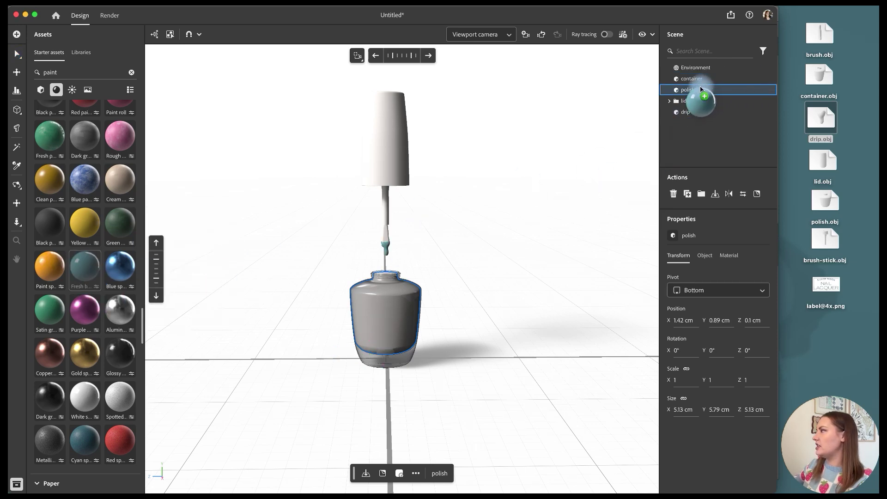
Step: Place the polish next to the drip in the scene list, group the two, and name the group paint color
left_click_drag(697, 95, 697, 114)
left_click(697, 115, "shift")
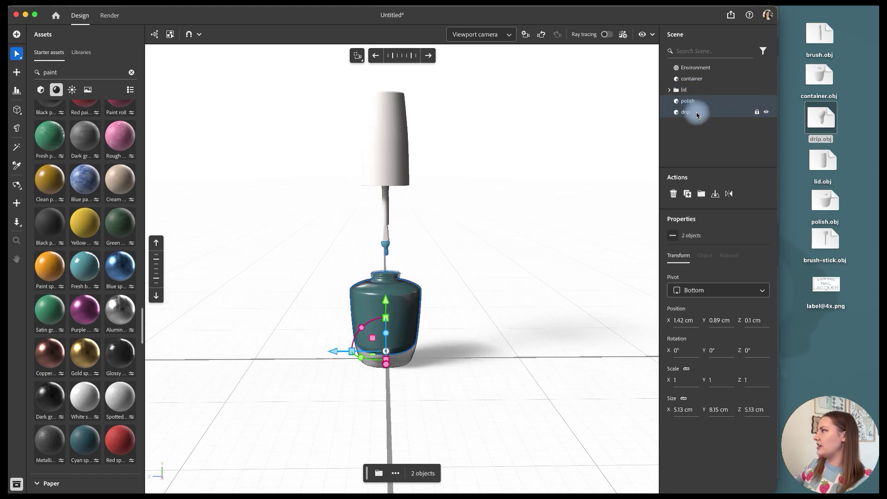
left_click(702, 194)
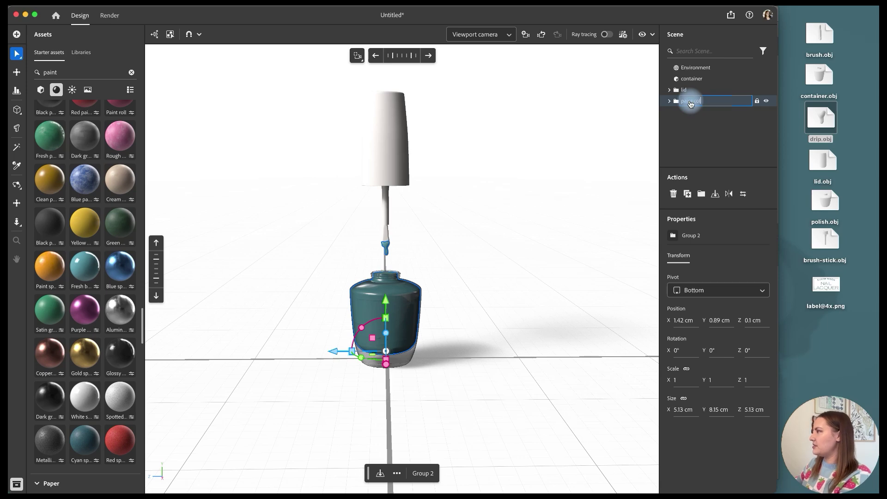
type("or")
key("Return")
Step: Apply the glossy teal paint material to the paint color group, preview it with ray tracing, and turn ray tracing off
mouse_move(84, 267)
left_mouse_down()
mouse_move(607, 181)
mouse_move(706, 102)
left_mouse_up()
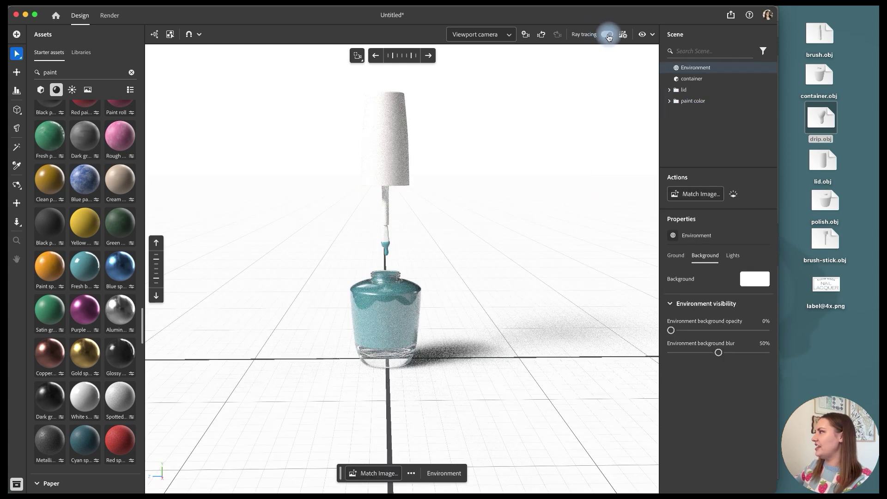
left_click(608, 36)
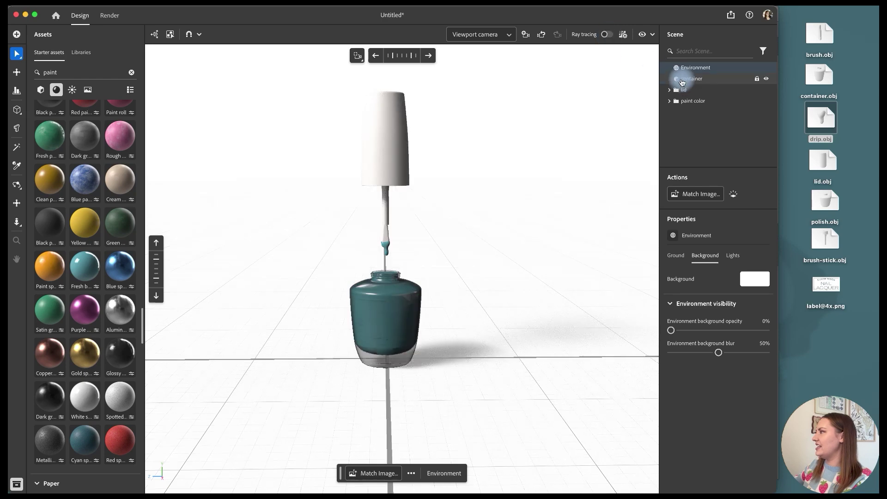
Step: Expand the lid group and apply the Black paint rolled material to the lid model
scroll(93, 147, "up", 1)
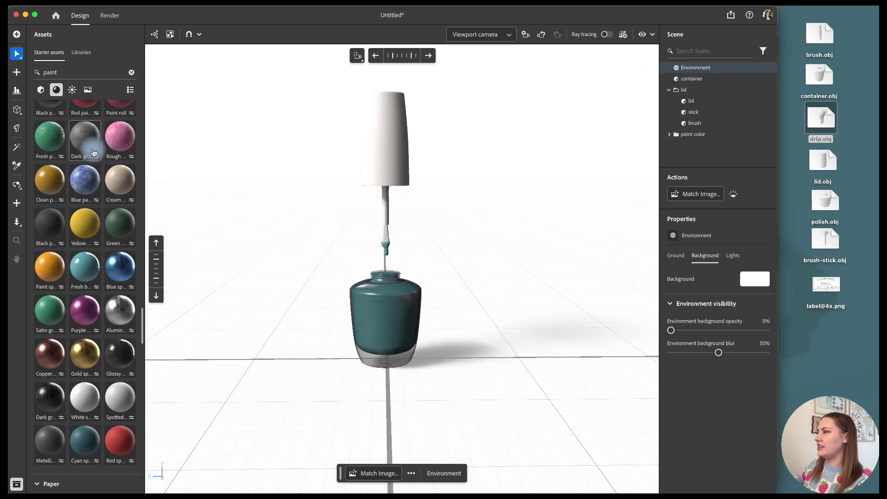
mouse_move(57, 227)
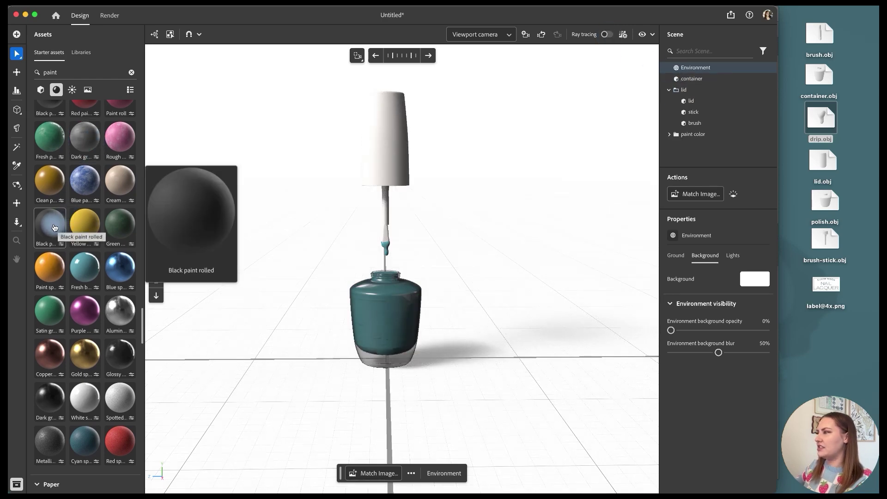
mouse_move(48, 226)
left_mouse_down()
mouse_move(673, 131)
mouse_move(697, 95)
mouse_move(705, 101)
left_mouse_up()
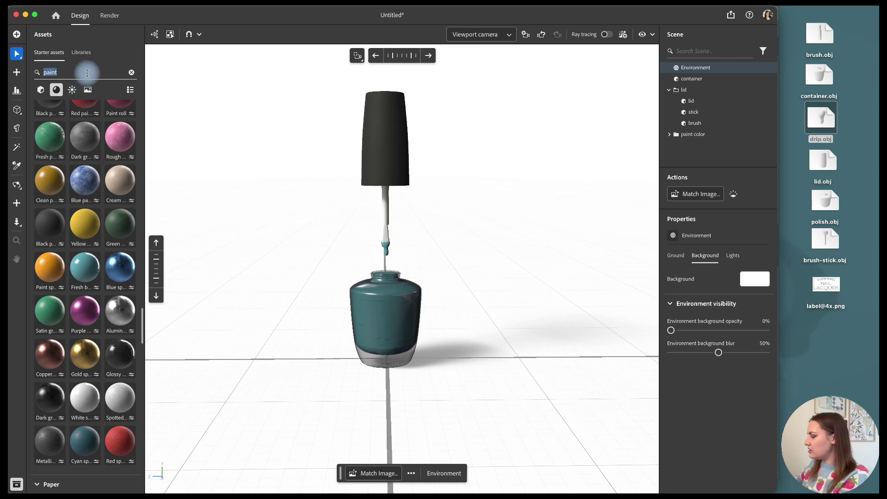
Step: Search the materials for "plastic" and apply the white Cloudy plastic material to the stick in the lid group
left_click(87, 72)
type("plastic")
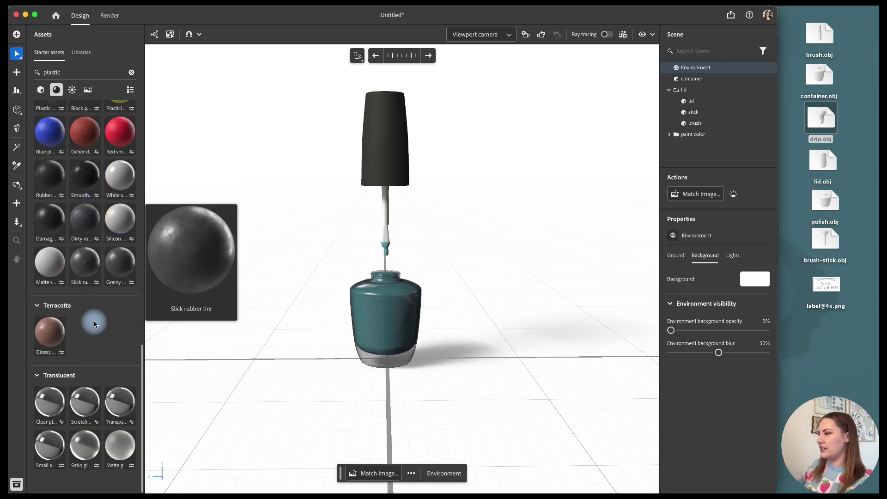
scroll(49, 131, "up", 15)
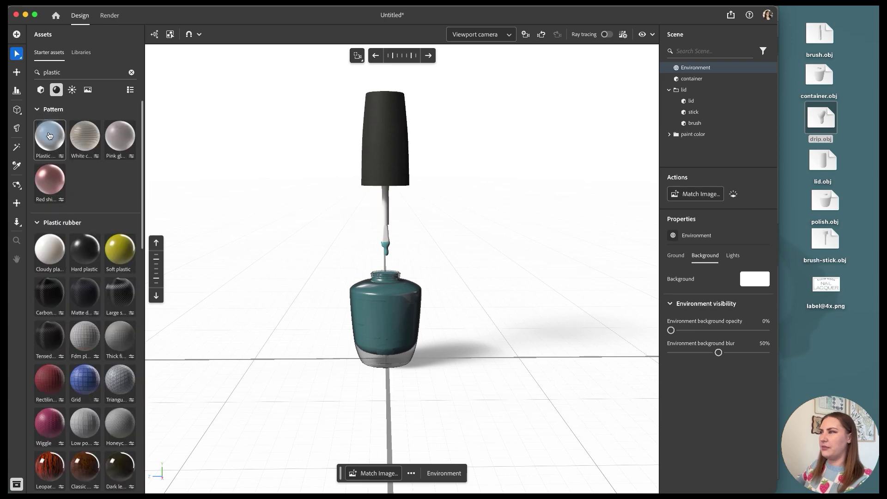
scroll(88, 189, "down", 3)
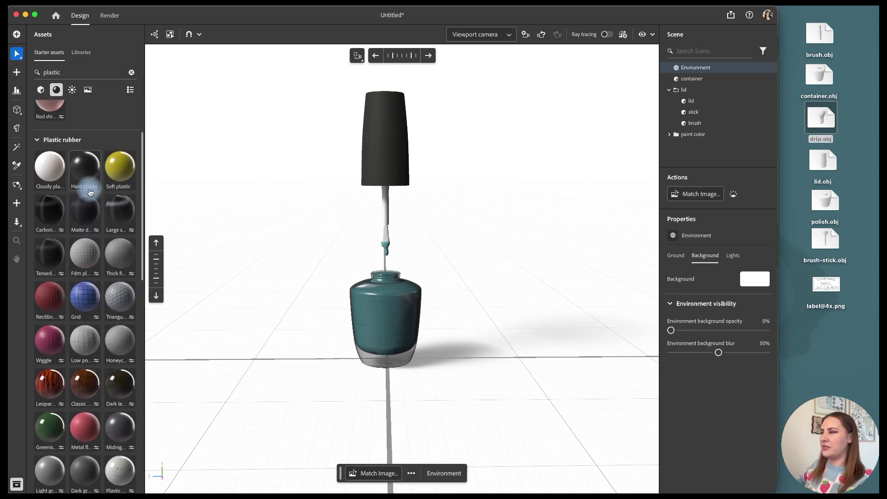
scroll(89, 190, "down", 1)
mouse_move(48, 159)
left_mouse_down()
mouse_move(242, 159)
mouse_move(710, 119)
left_mouse_up()
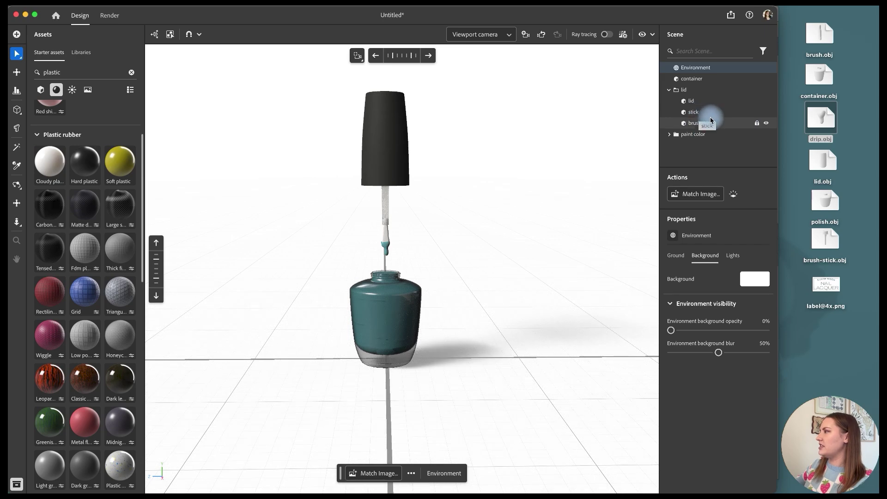
Step: Search the materials for "fiber"
scroll(71, 238, "up", 2)
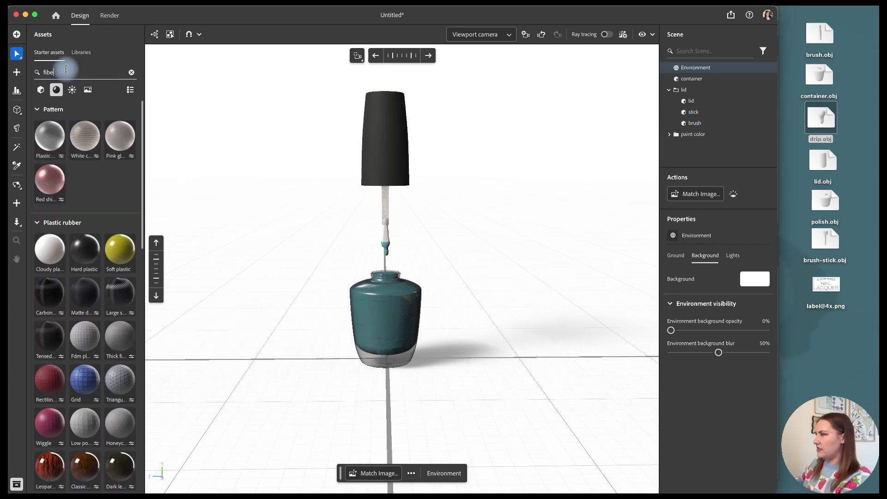
type("rs")
key("BackSpace")
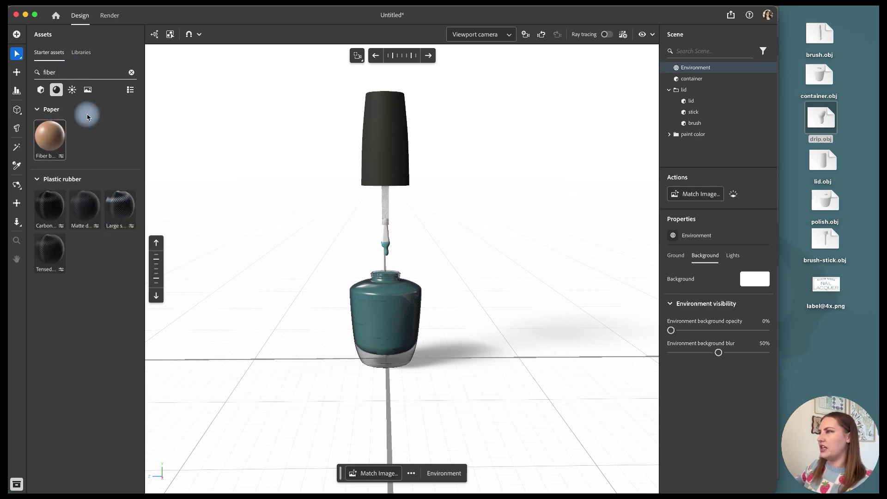
Step: Clear the material search, apply a dark asphalt material to the brush in the lid group, and turn on ray tracing
left_click(131, 72)
scroll(91, 231, "down", 10)
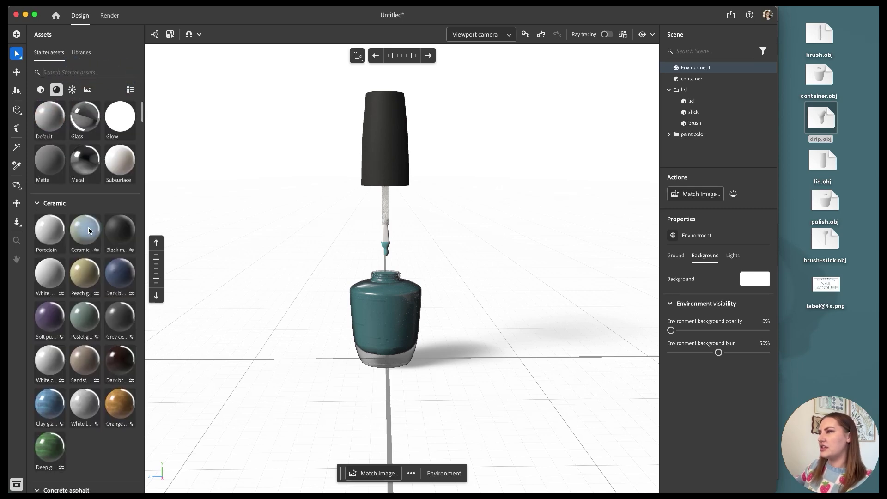
scroll(89, 231, "down", 2)
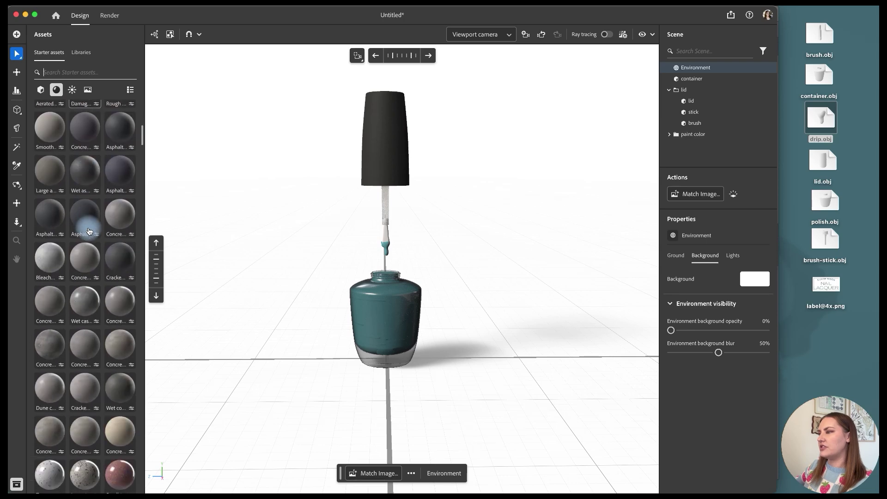
mouse_move(116, 221)
mouse_move(91, 299)
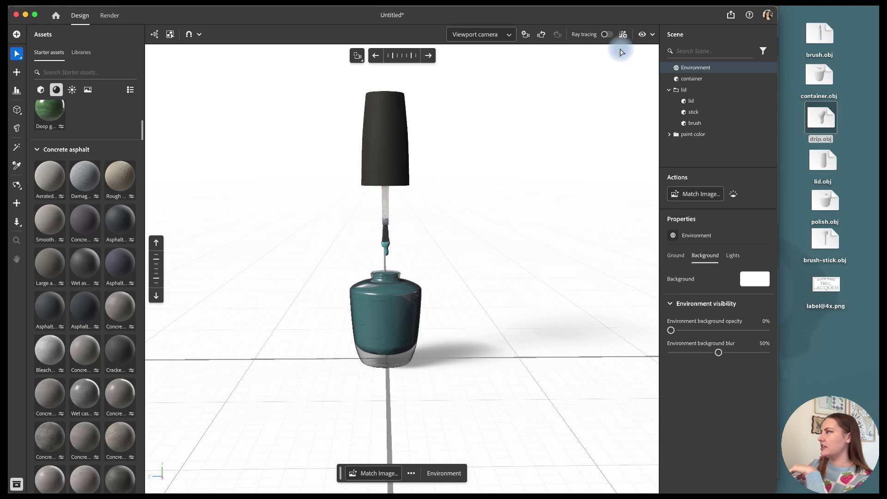
left_click(606, 36)
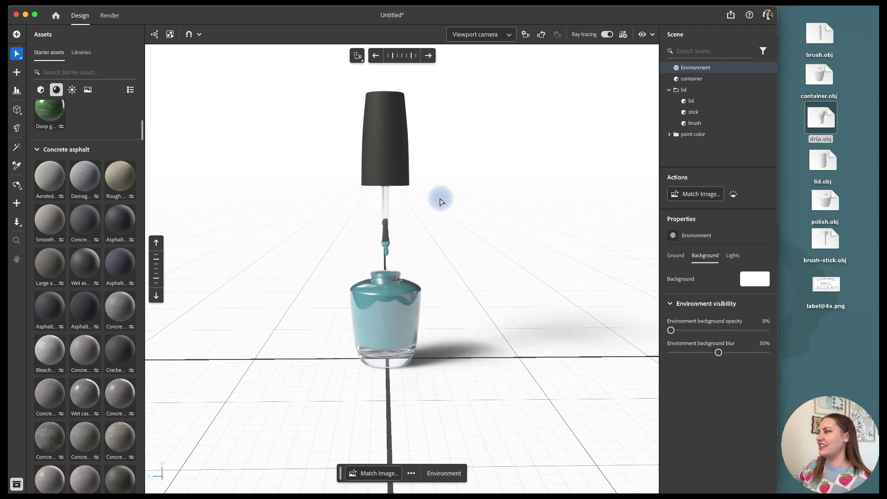
Step: Select the lid group together with the drip and lower both toward the bottle, to a Y position of about 7.33 cm
left_click(691, 90)
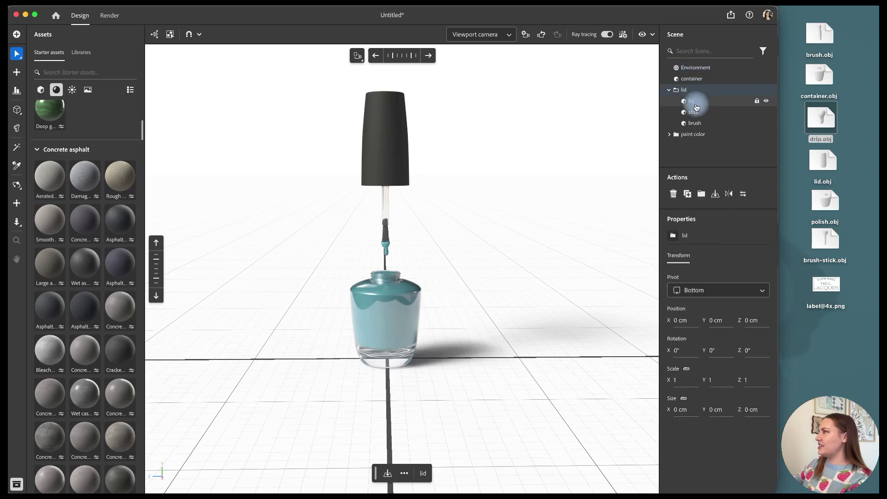
left_click(669, 134)
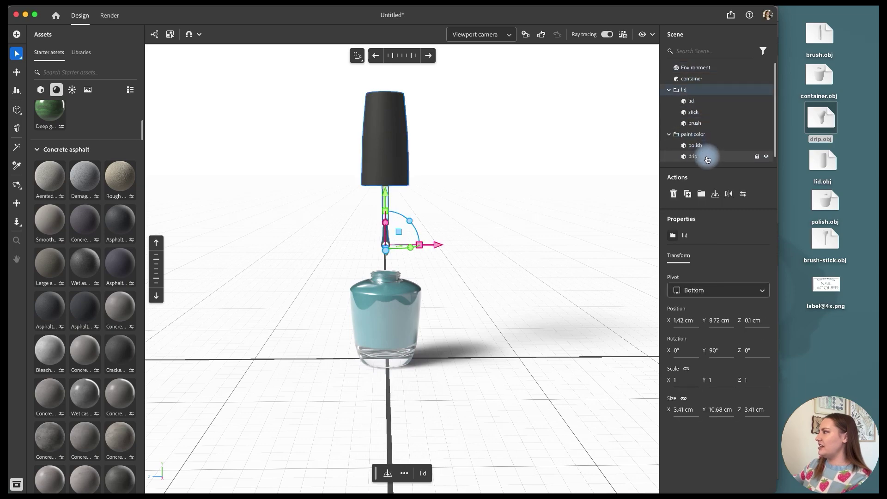
left_click(695, 157, "super")
left_click_drag(386, 204, 387, 216)
left_click(17, 185)
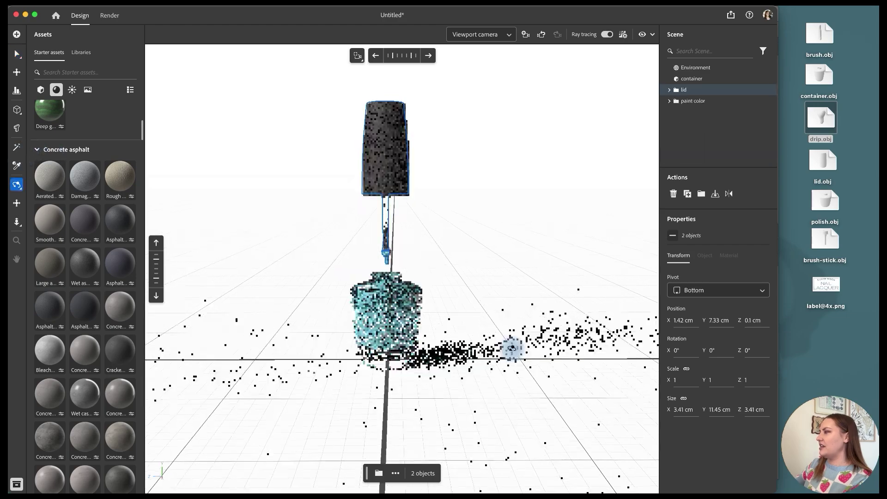
left_click_drag(512, 349, 513, 345)
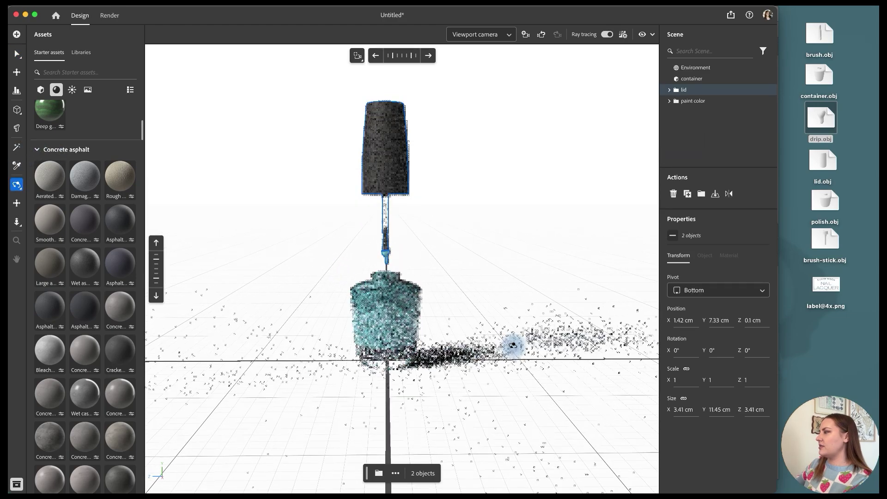
left_click(17, 54)
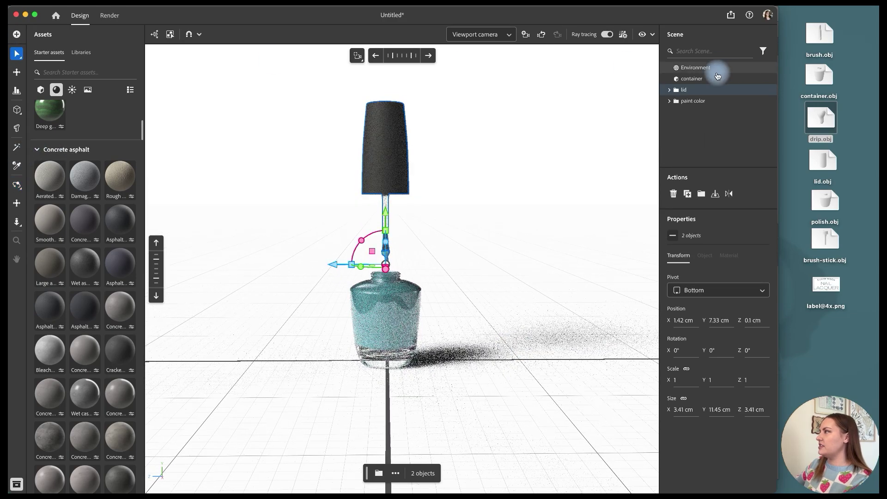
Step: Apply the Three point environment light to the scene and select its Environment light
left_click(72, 90)
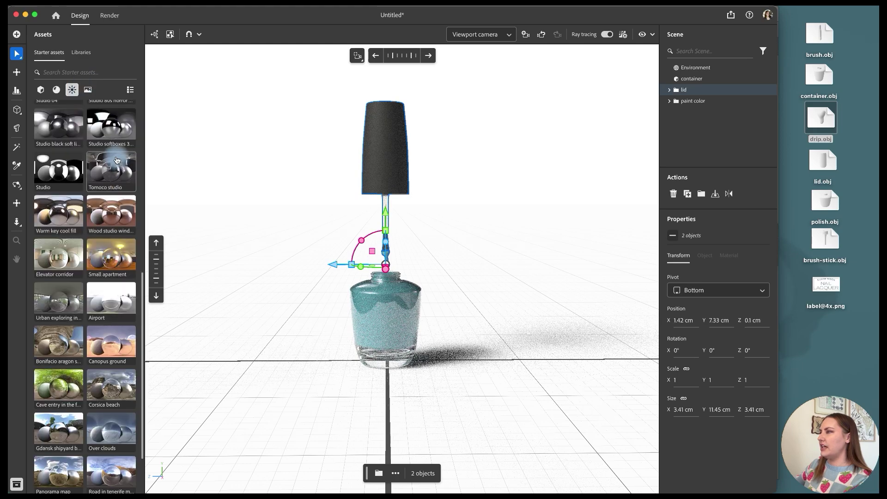
left_click(517, 205)
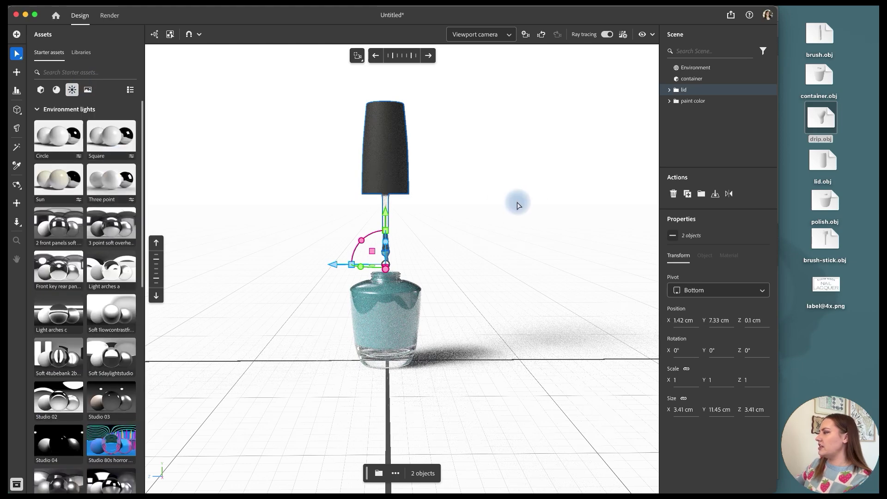
left_click(517, 206)
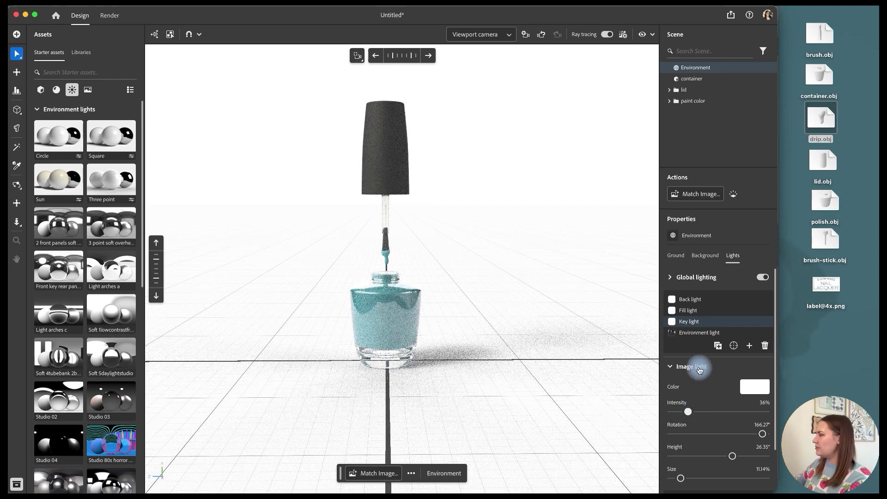
left_click(705, 335)
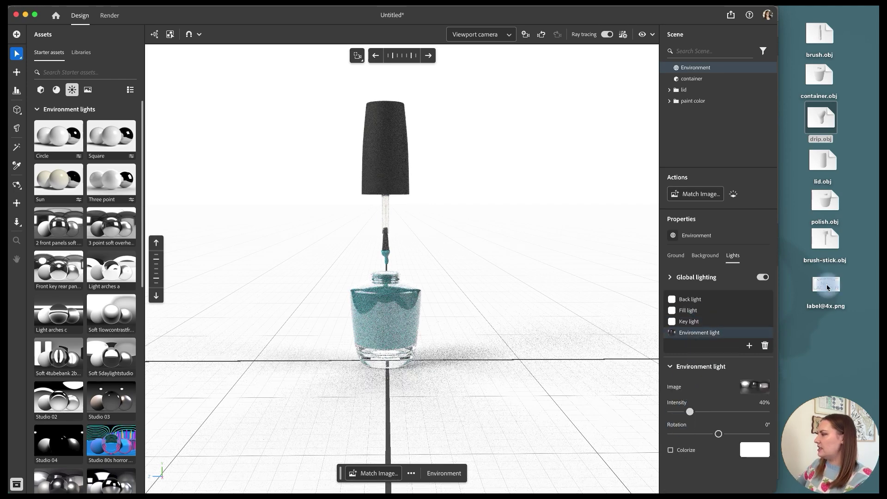
left_click_drag(832, 287, 389, 322)
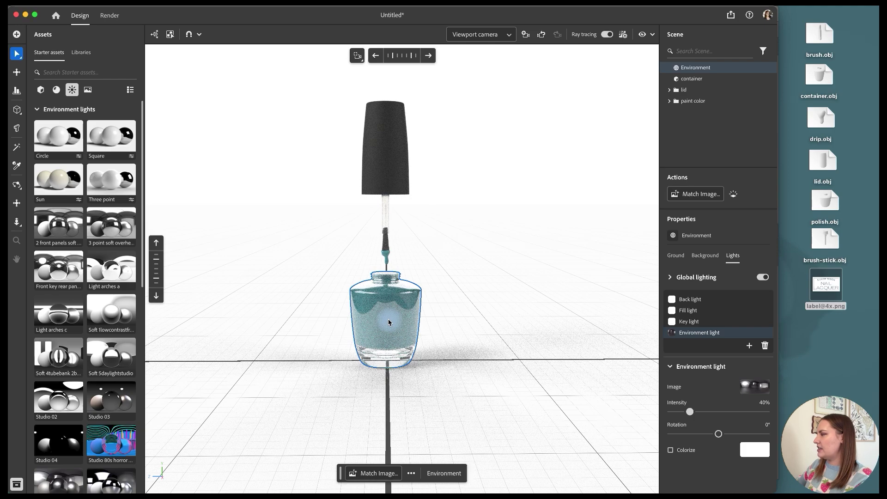
left_click(391, 322)
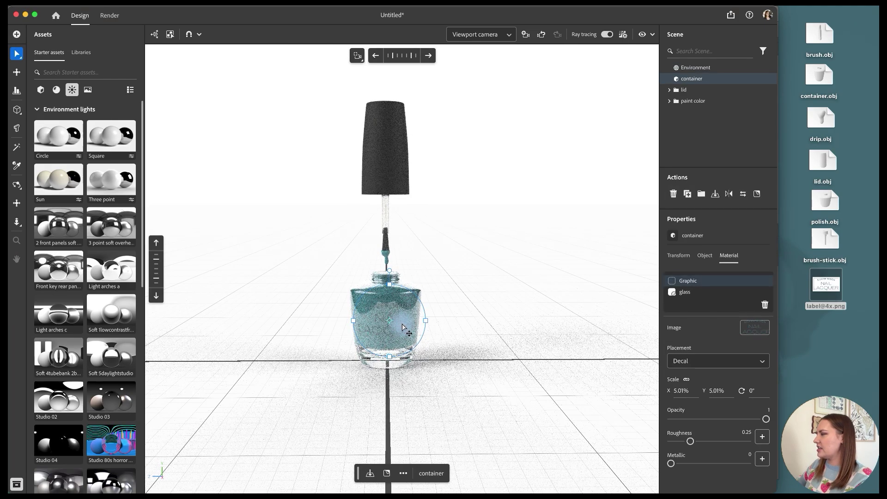
left_click(607, 34)
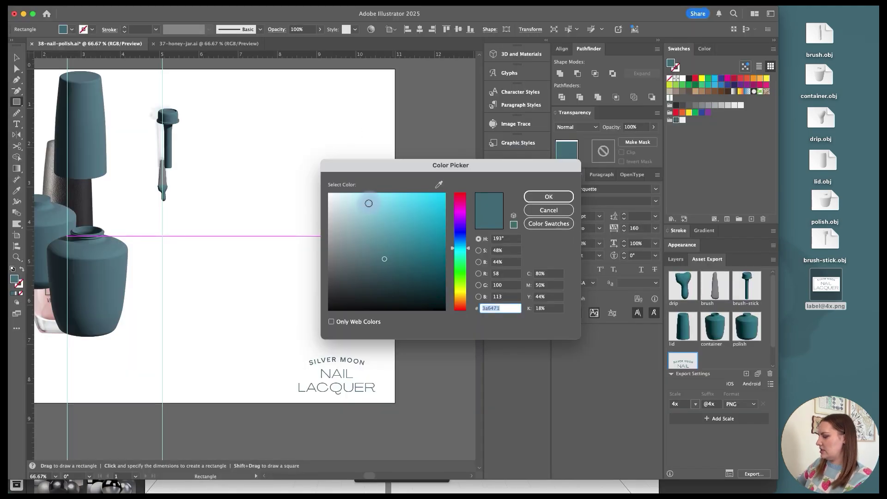
Step: Copy the teal hex code 3a6471 from Illustrator and set the polish material's paint color to it in Stager
left_click(547, 197)
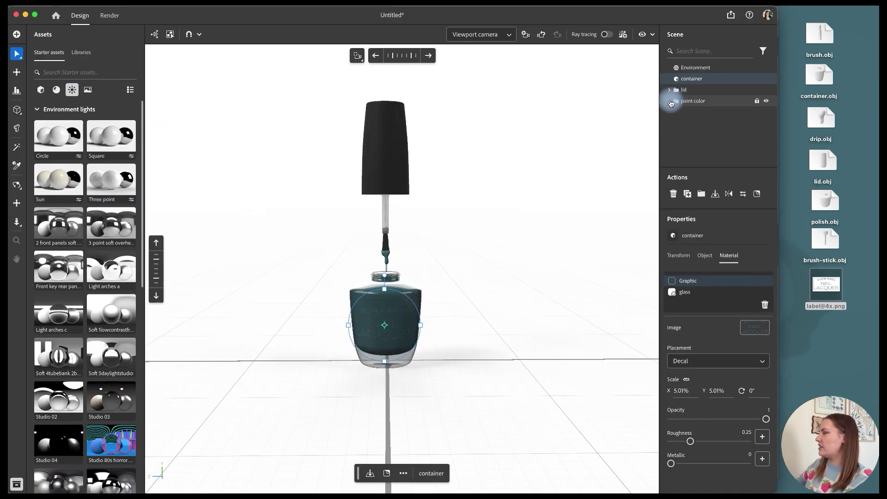
left_click(670, 101)
left_click(715, 113)
left_click(714, 283)
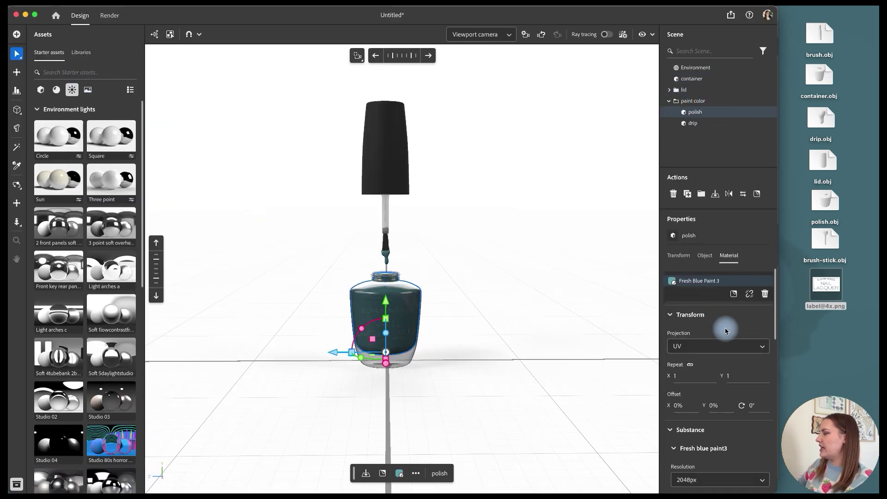
scroll(726, 330, "down", 5)
left_click(763, 355)
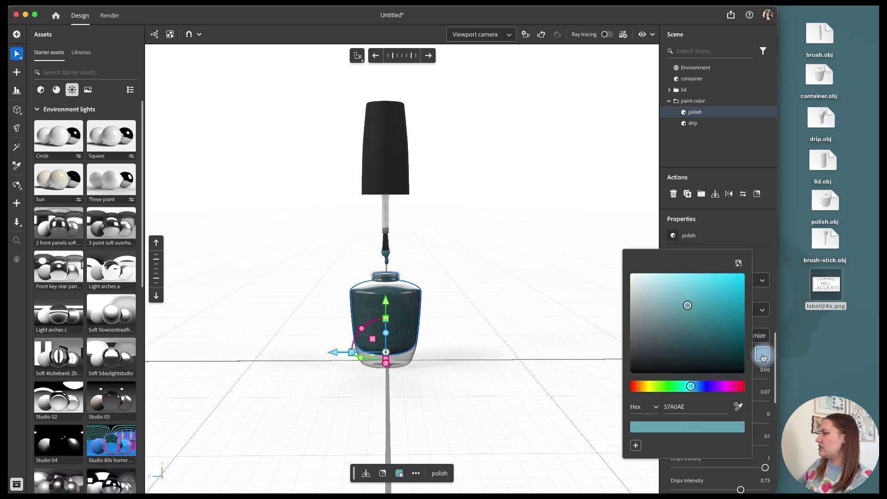
left_click(674, 406)
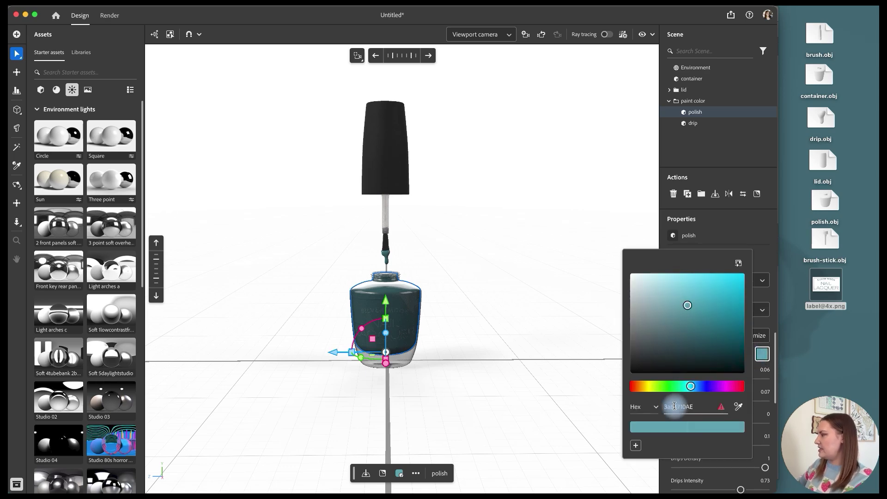
type("3a6471")
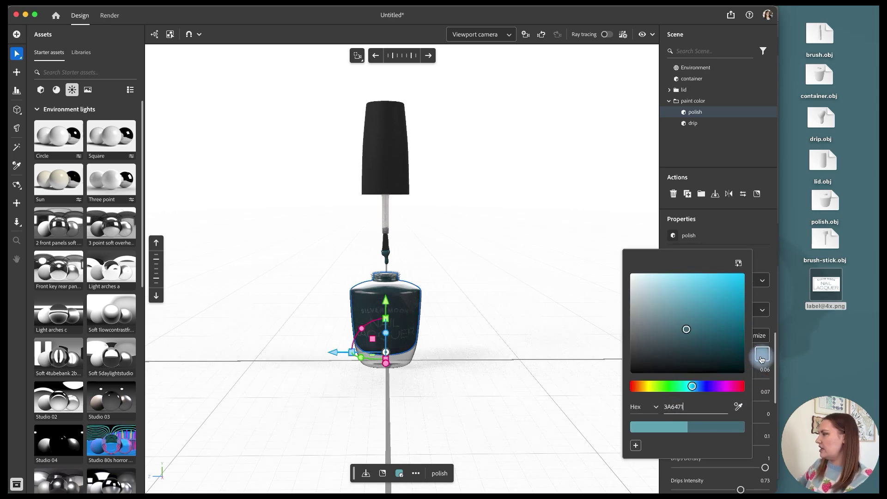
left_click(763, 357)
Step: Switch to Illustrator, recolor the label text with the off-white swatch, export it again as a 4x PNG to the desktop, and return to Stager
key("super+Tab")
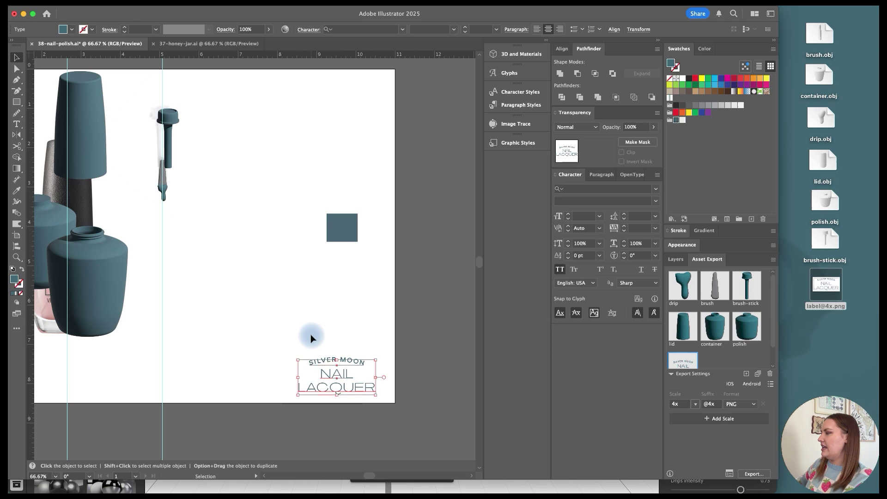
left_click(683, 120)
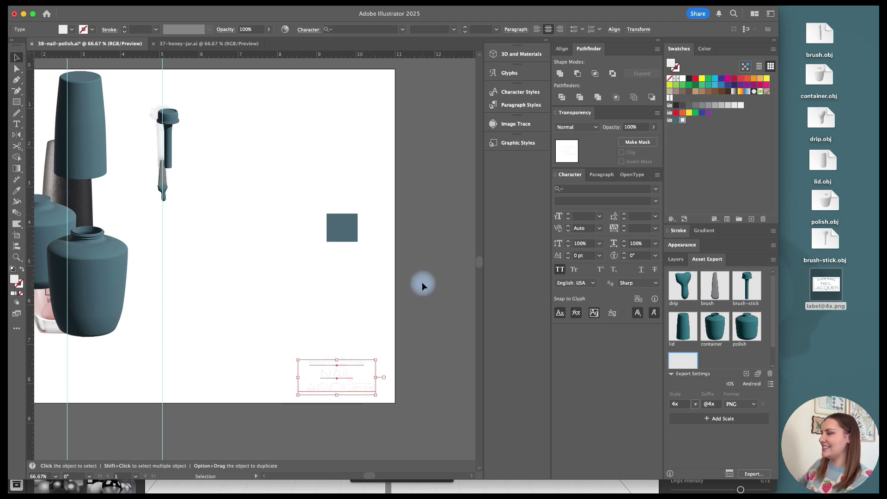
left_click(751, 474)
left_click(600, 269)
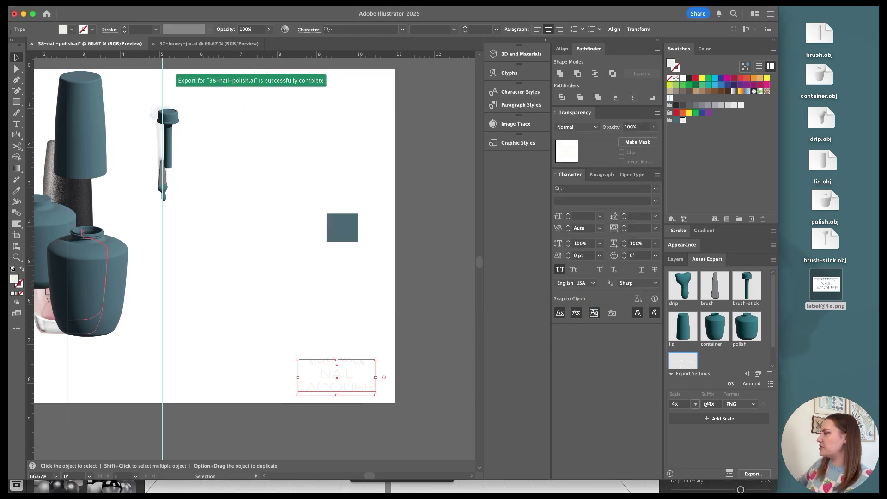
left_click_drag(817, 306, 825, 336)
key("super+Tab")
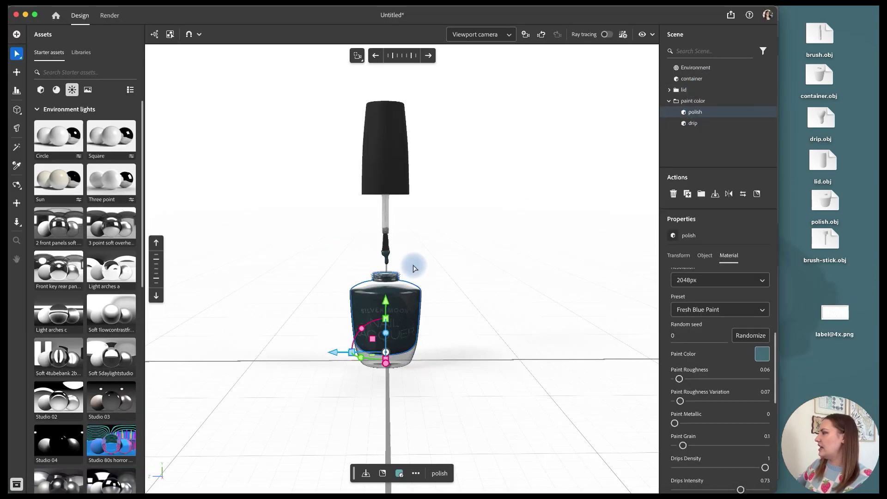
left_click(692, 78)
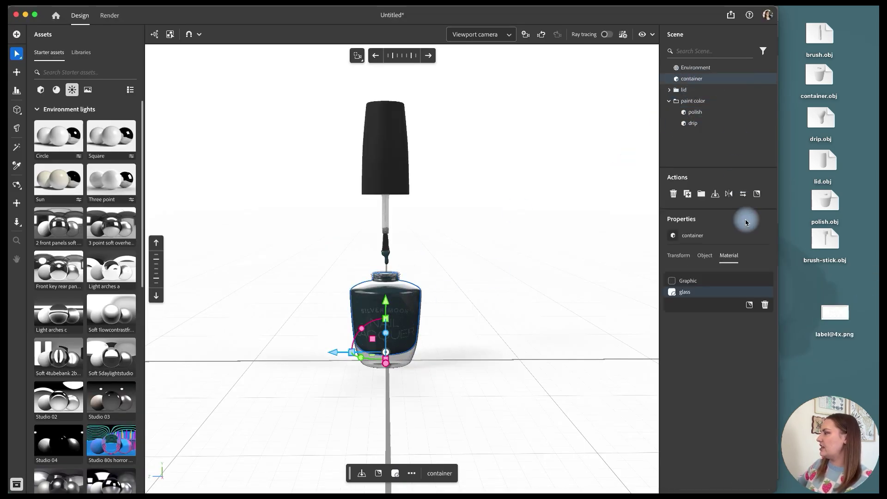
left_click(693, 290)
left_click(719, 281)
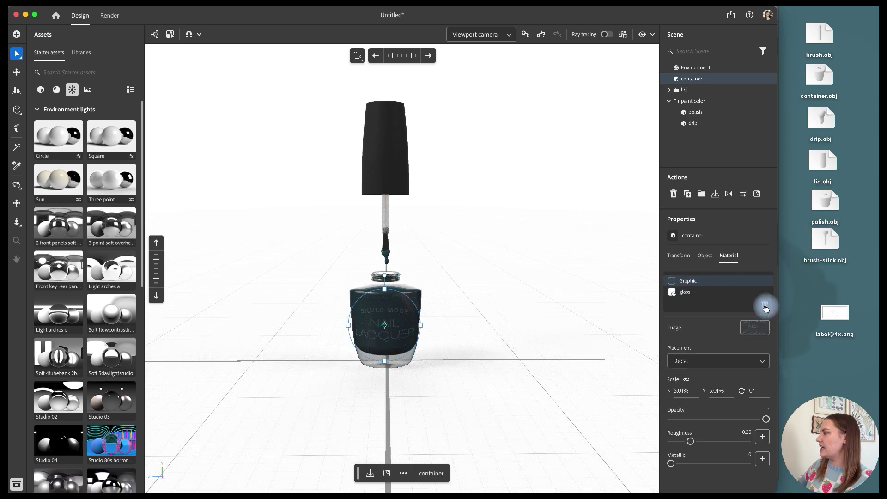
left_click(755, 327)
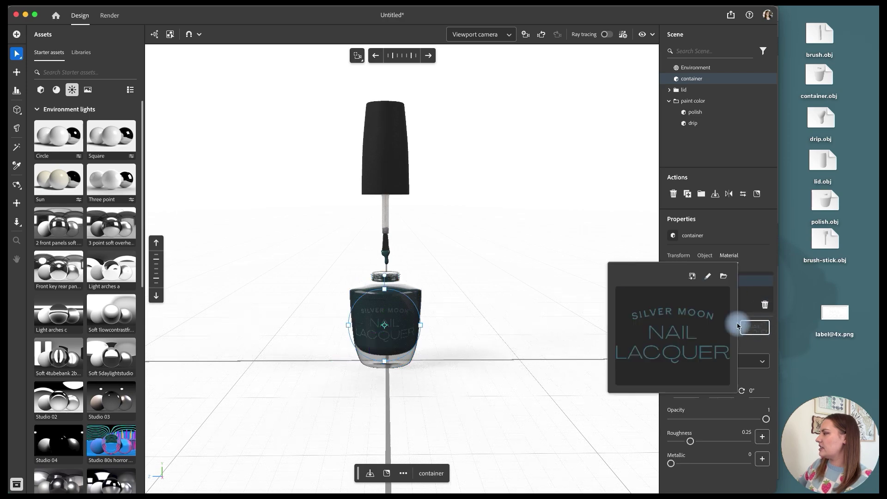
left_click(723, 278)
left_click_drag(834, 310, 520, 271)
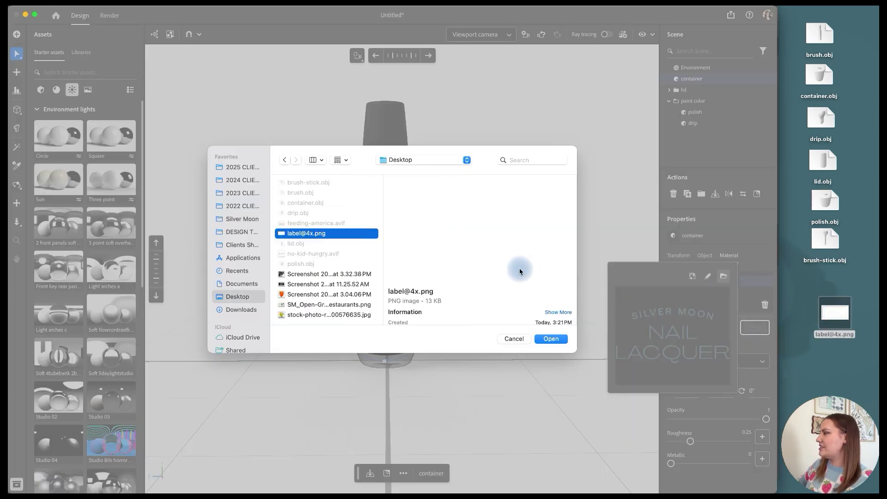
left_click(551, 339)
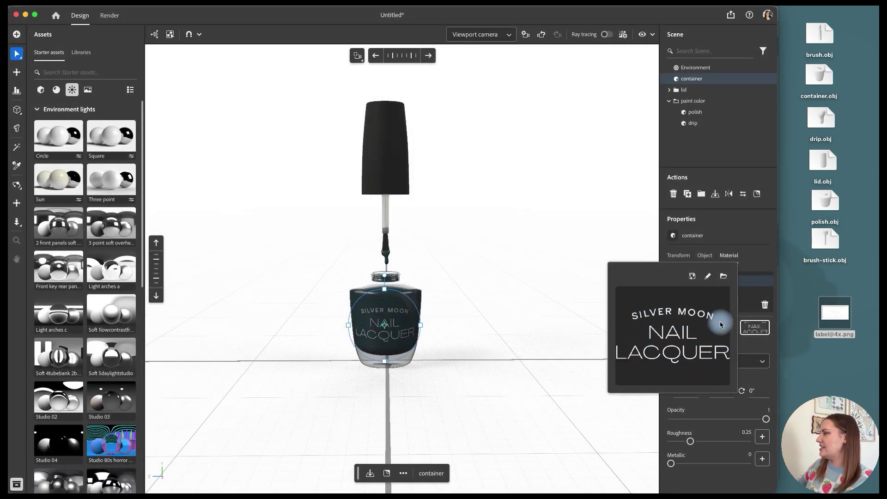
left_click(753, 325)
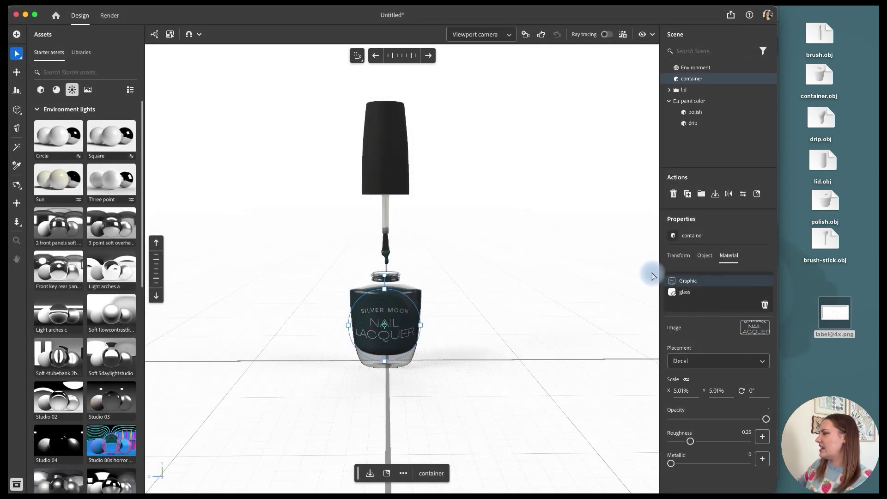
left_click(605, 37)
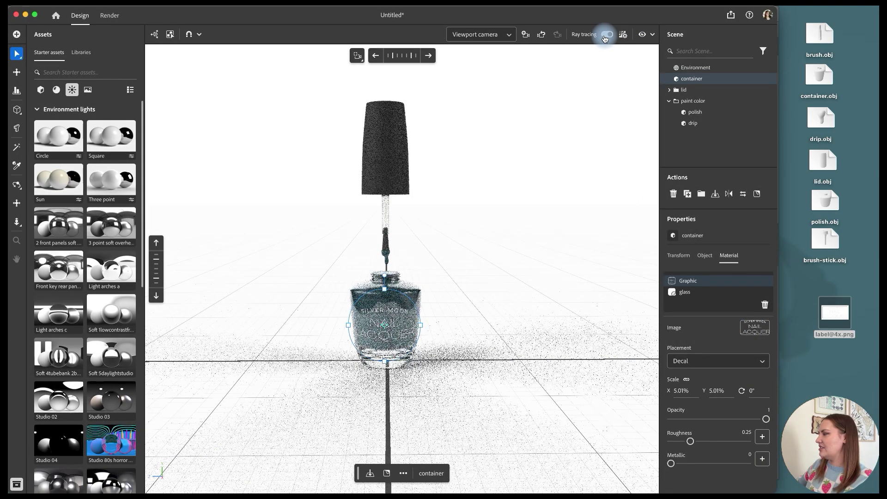
left_click(605, 36)
Step: Inspect the light settings of the scene's environment
left_click(696, 67)
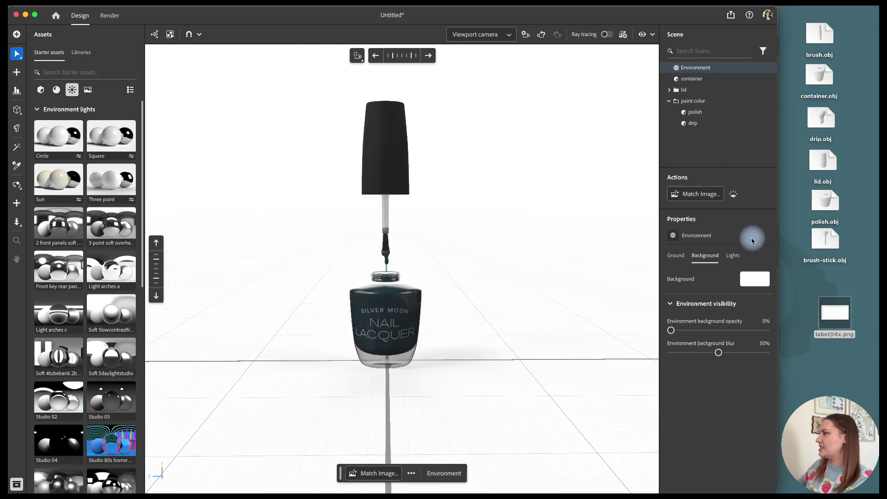
left_click(735, 255)
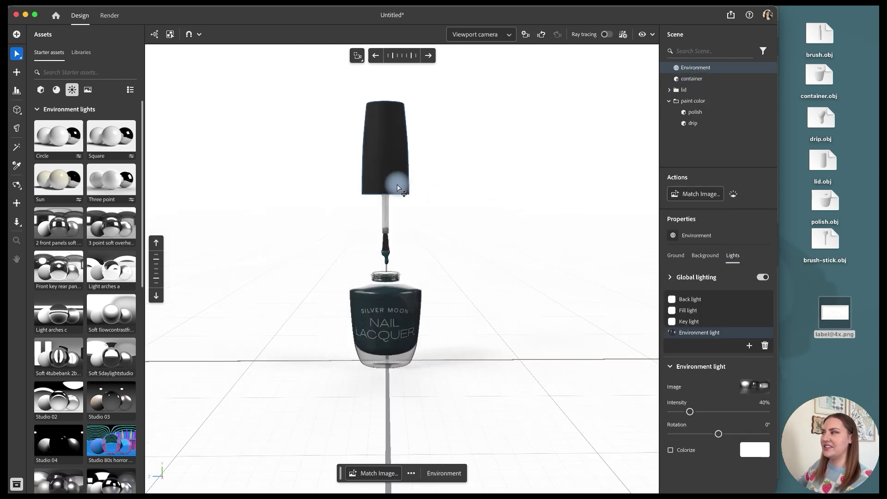
Step: Open the render settings and choose the Medium quality preset for ray tracing
left_click(111, 17)
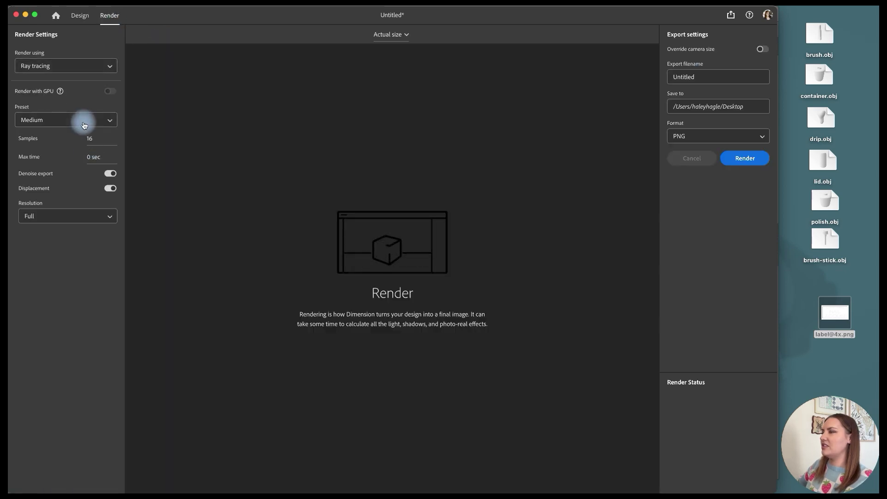
left_click(57, 120)
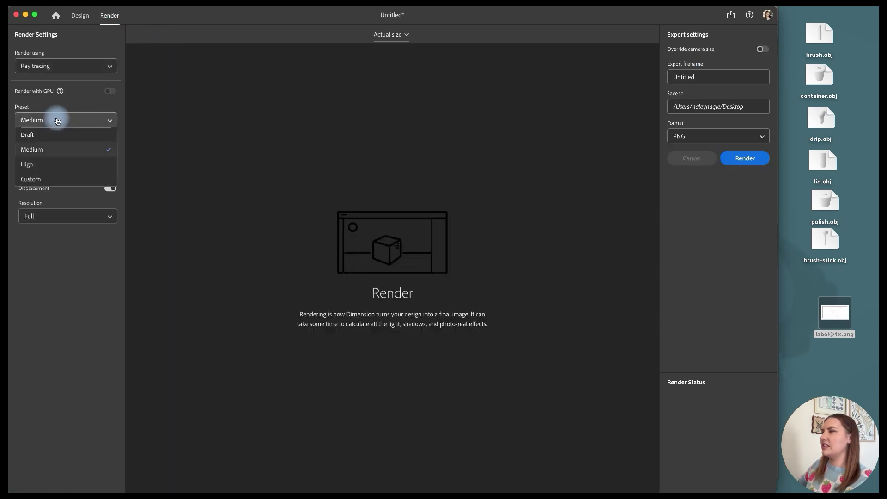
left_click(57, 150)
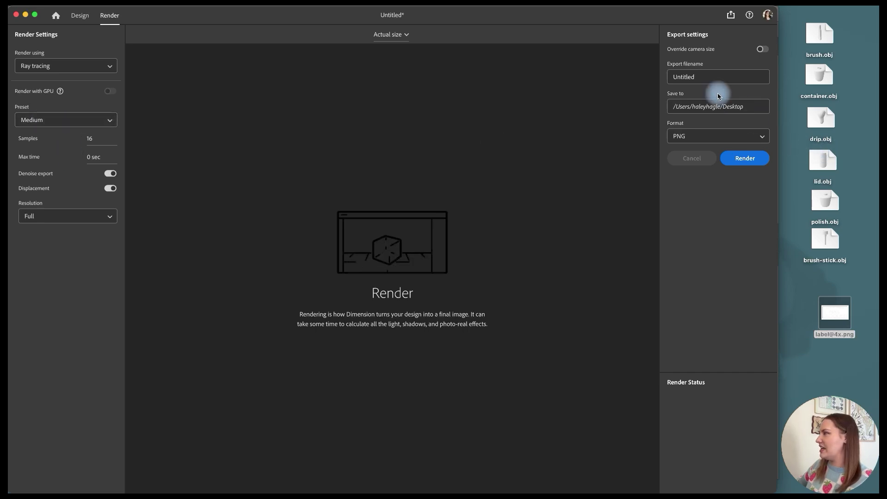
Step: Return to the design view, add a camera, and enlarge its frame vertically to about 1920 x 1549 px to fit the whole bottle and lid
left_click(80, 15)
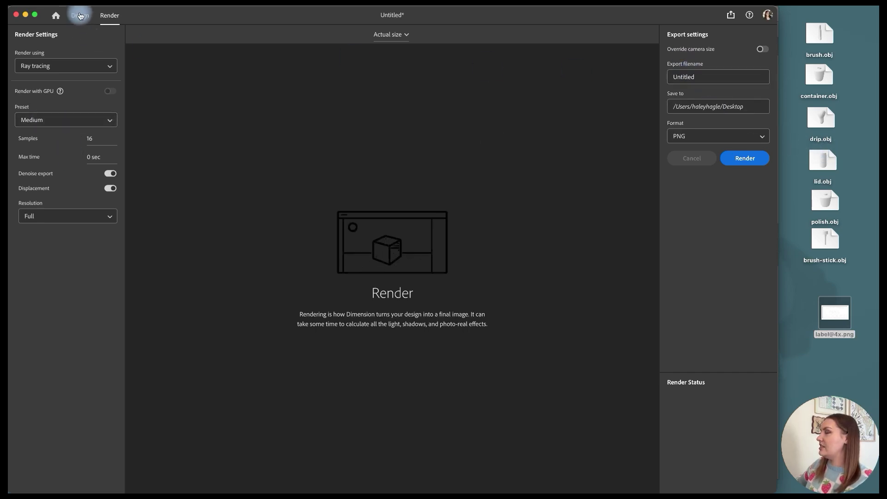
left_click(527, 38)
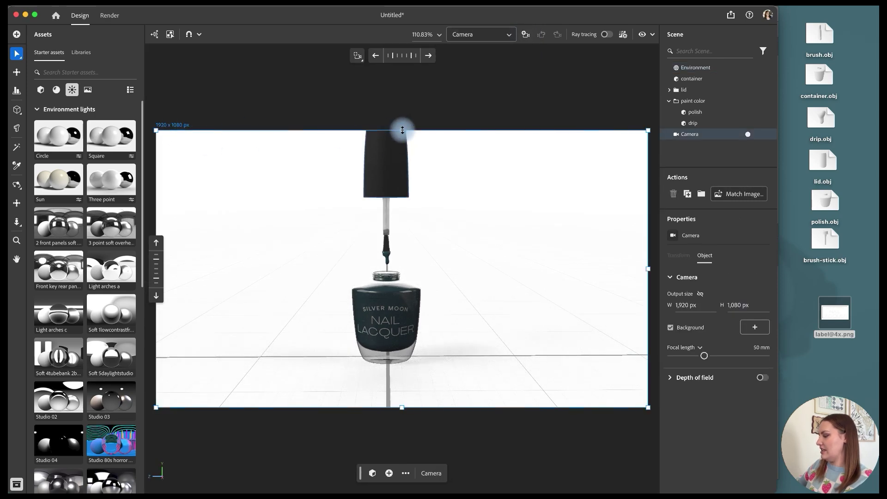
left_click_drag(402, 128, 407, 72)
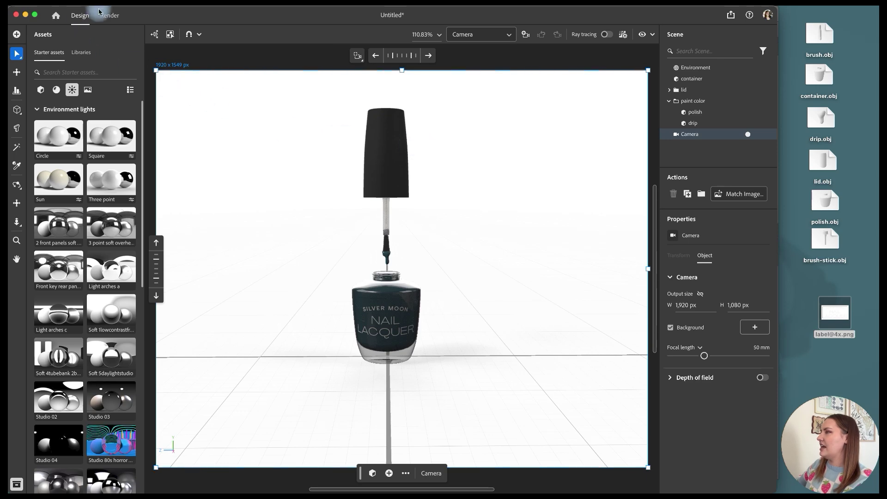
Step: Set up the render export for the new camera only, with PSD (16 bits/channel) as the file format
left_click(108, 16)
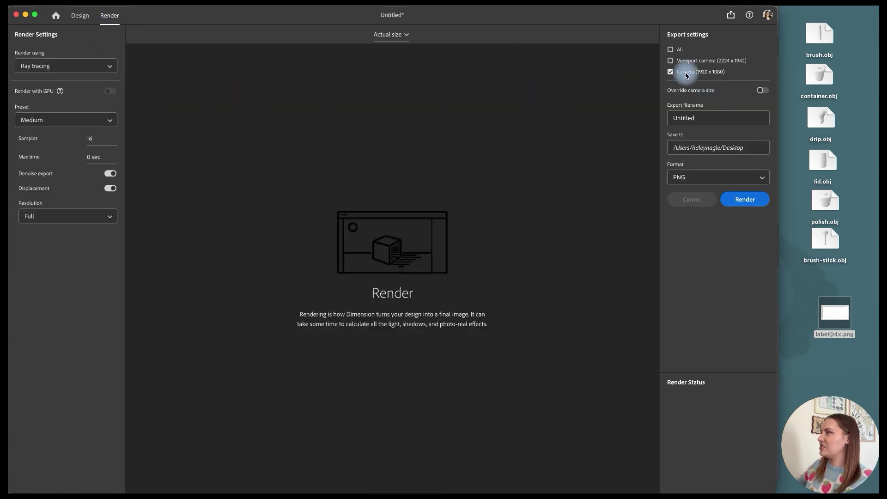
left_click(671, 72)
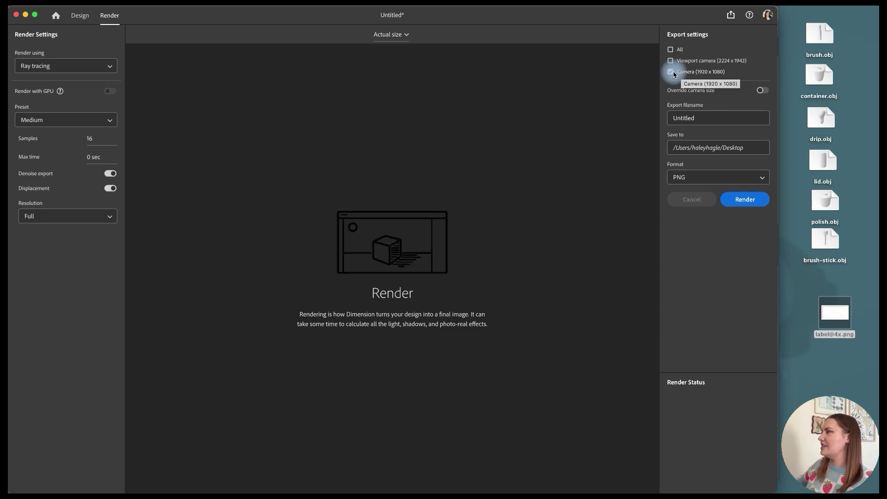
left_click(706, 184)
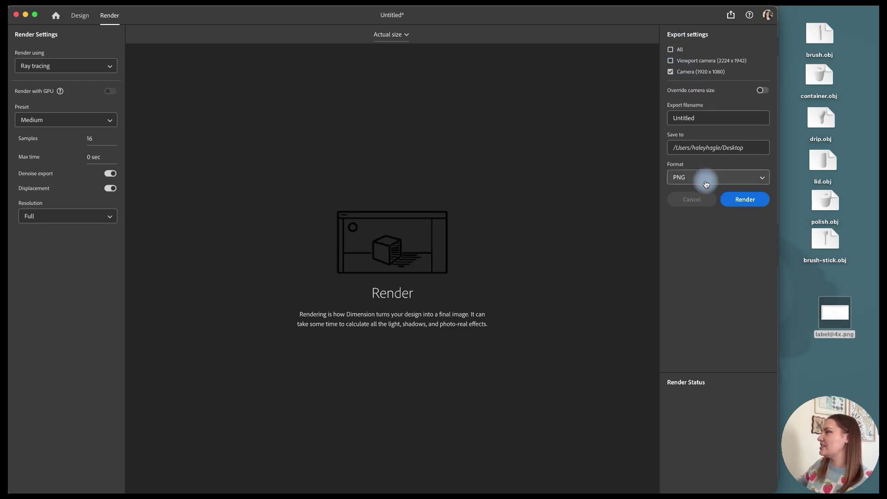
left_click(712, 225)
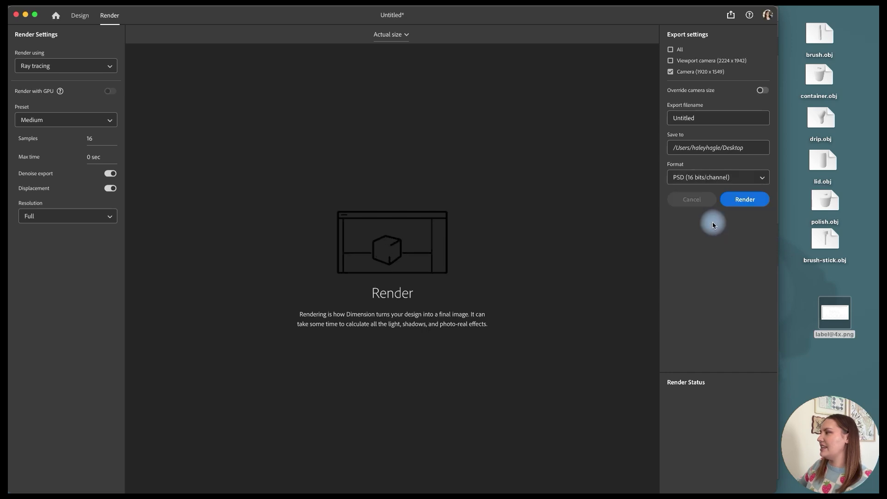